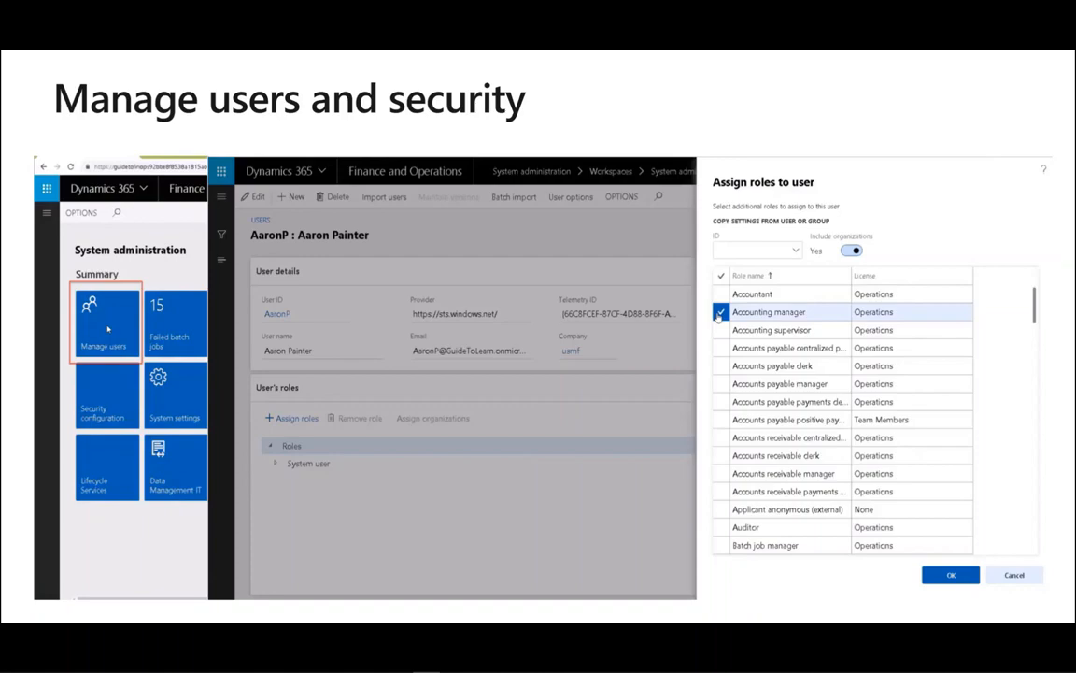
- Advance the slide show from the Manage users and security slide to the Demo slide
key(Right)
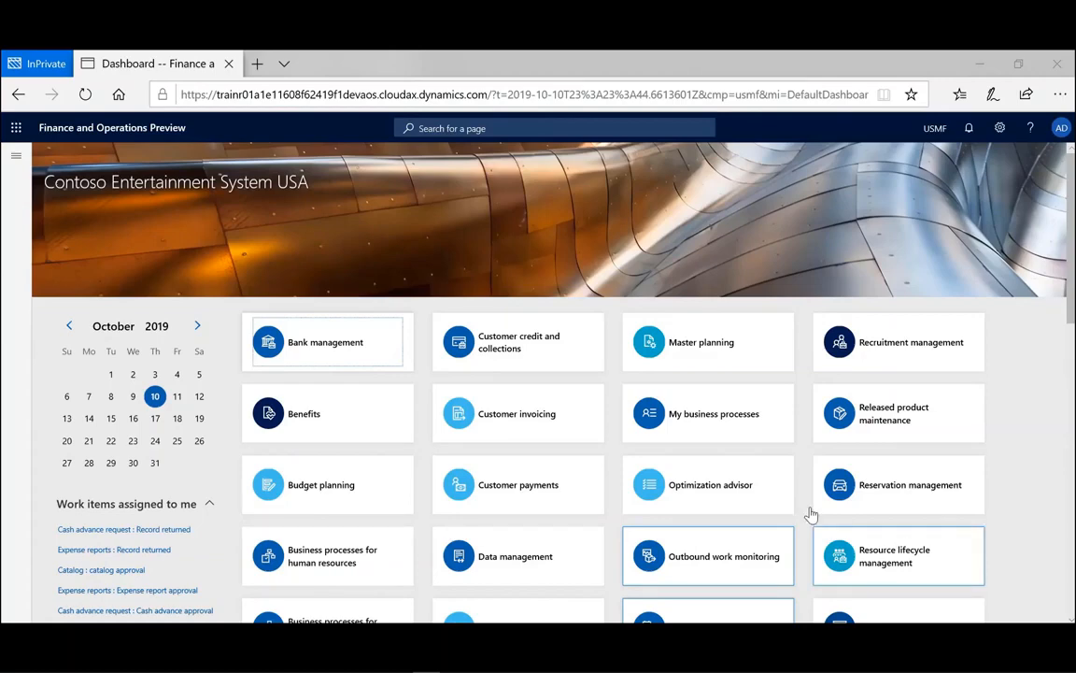
- Go to System administration > Users > Users through the navigation pane's module list
click(15, 157)
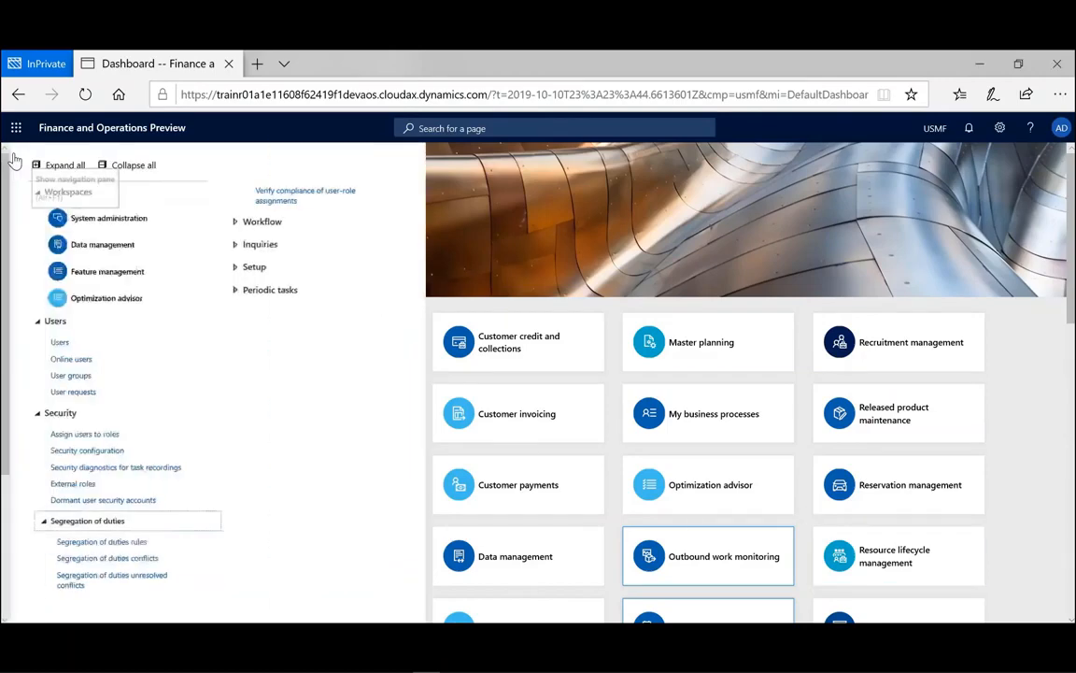
click(15, 161)
drag(154, 430, 158, 549)
click(85, 572)
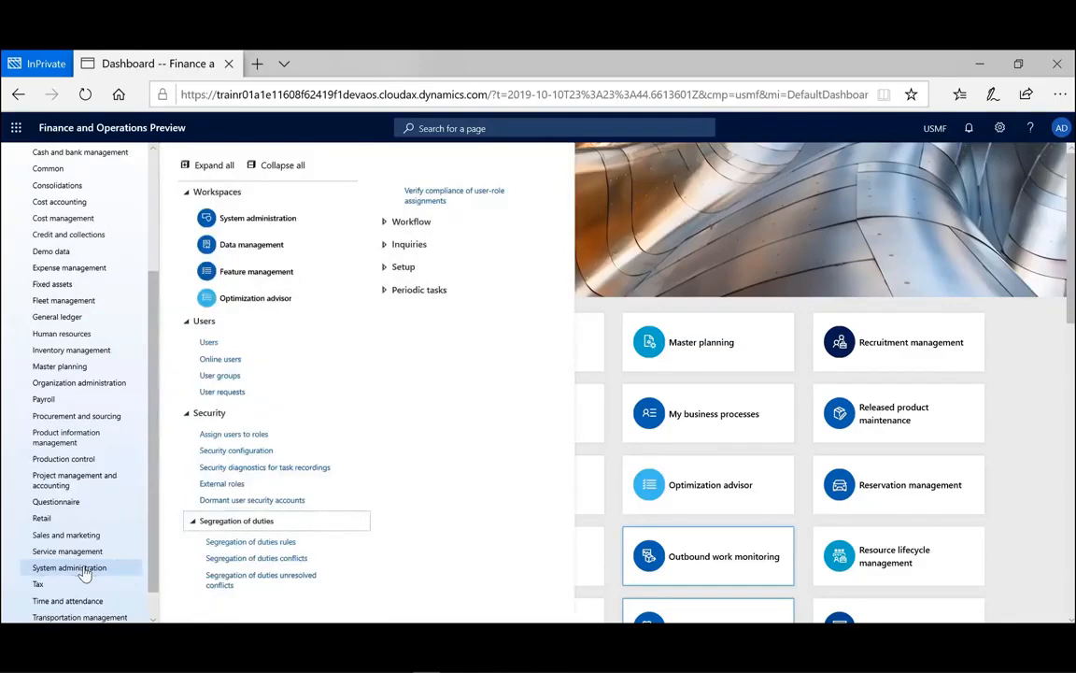
click(200, 345)
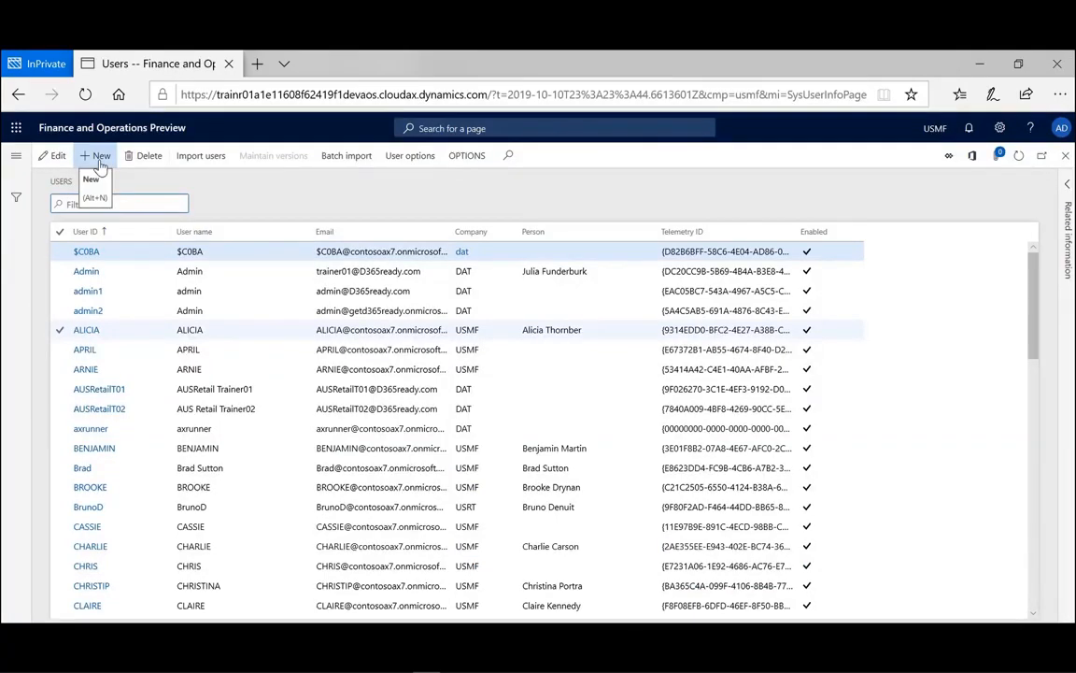
click(99, 157)
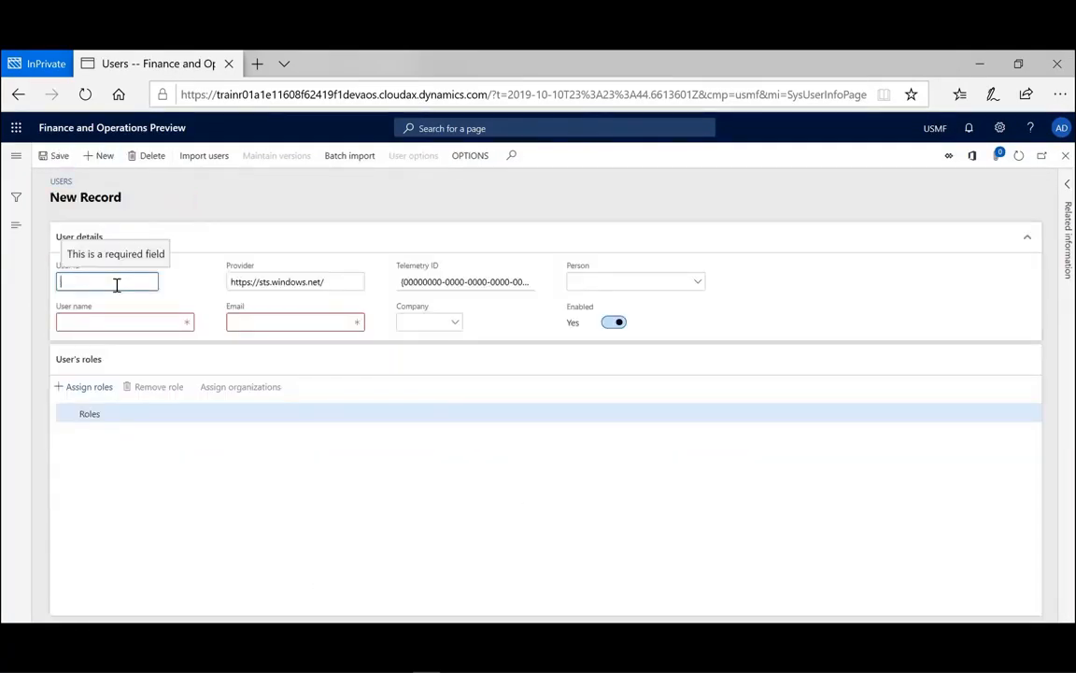
- Enter the new user's ID, full name and e-mail address with its domain
text(wei)
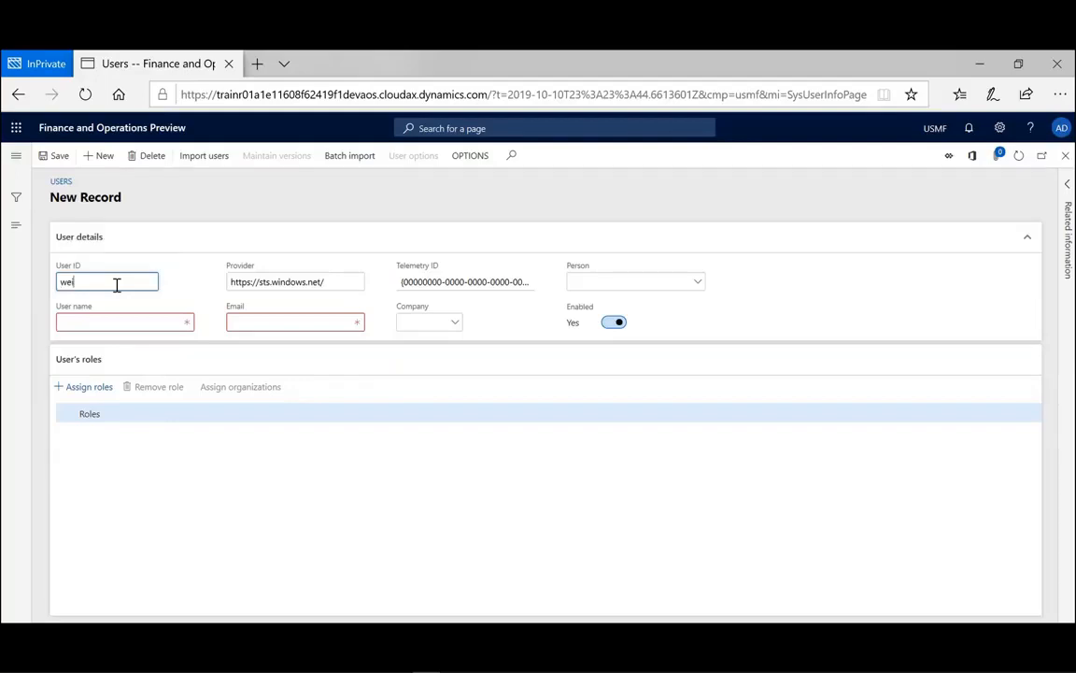
text(c)
click(111, 322)
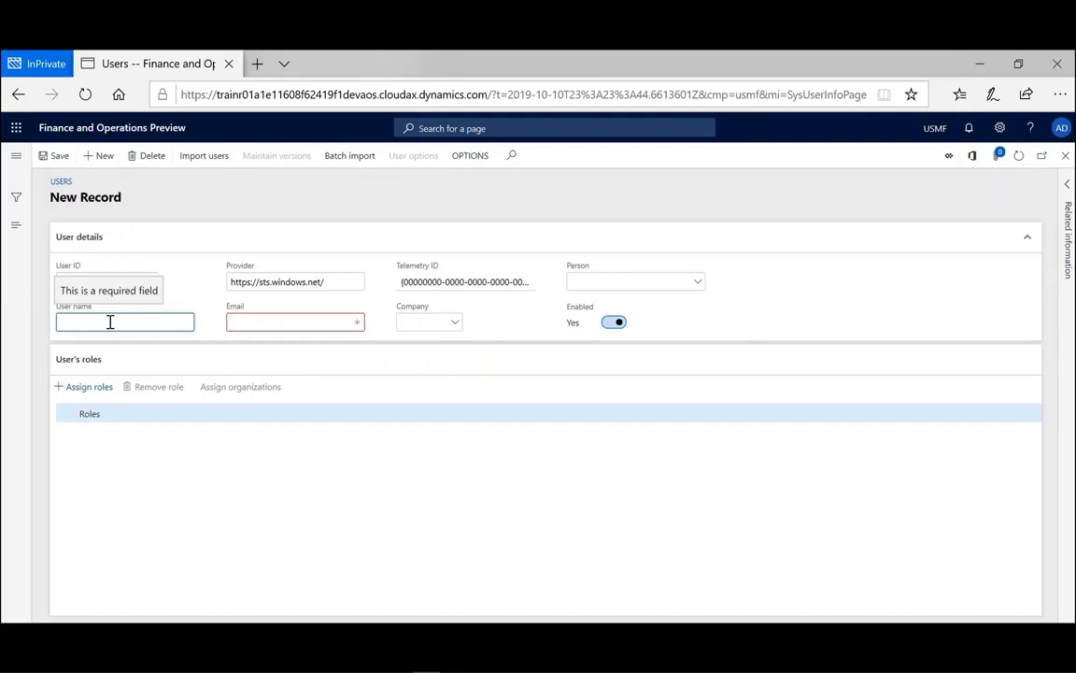
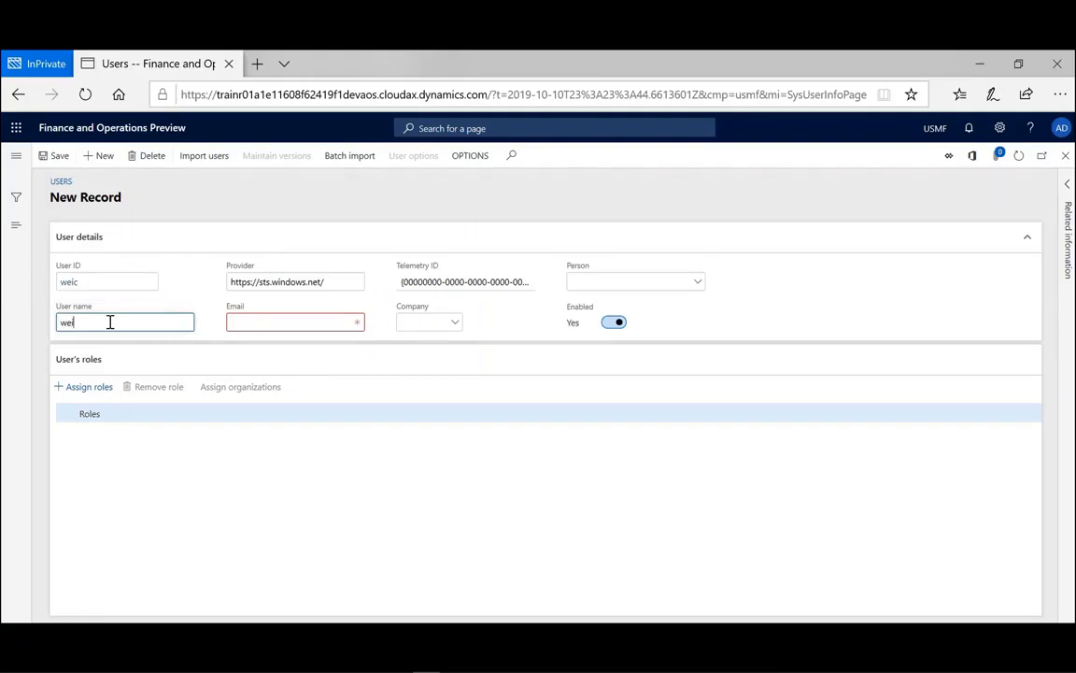
key(Tab)
click(245, 324)
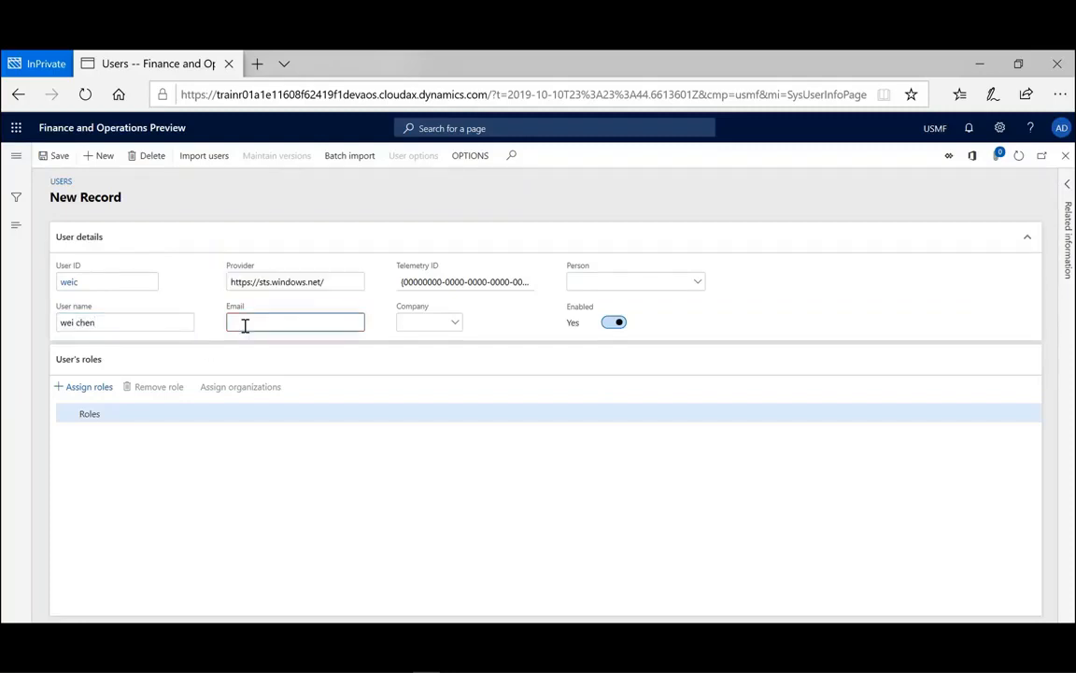
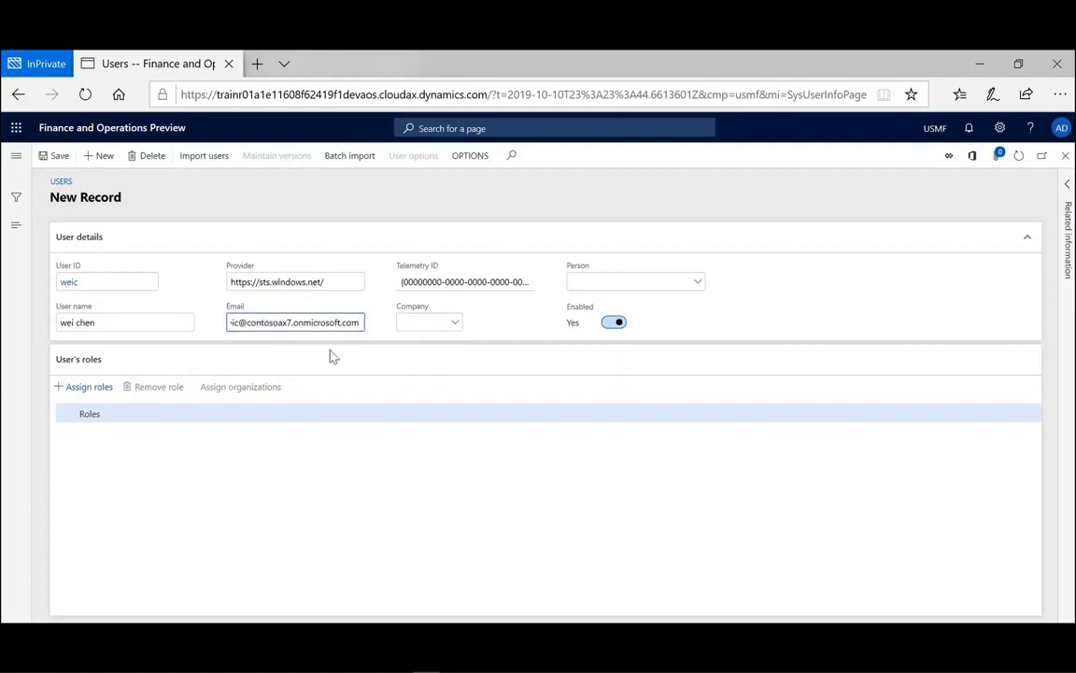
- Set the new user's company to USMF
click(455, 323)
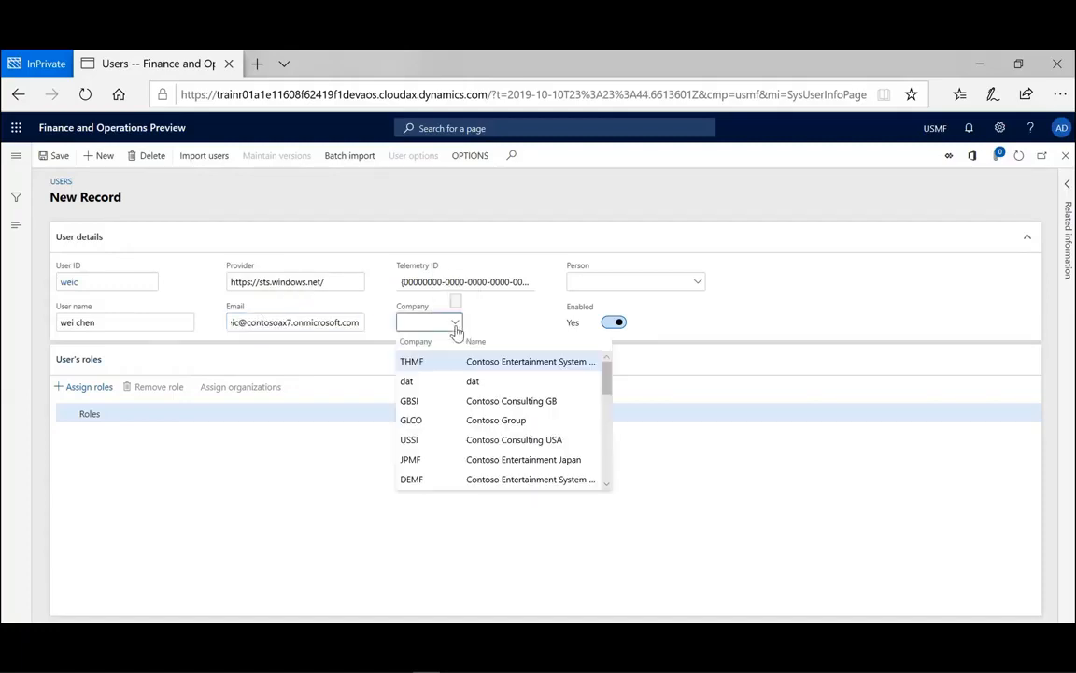
scroll(425, 467, down, 3)
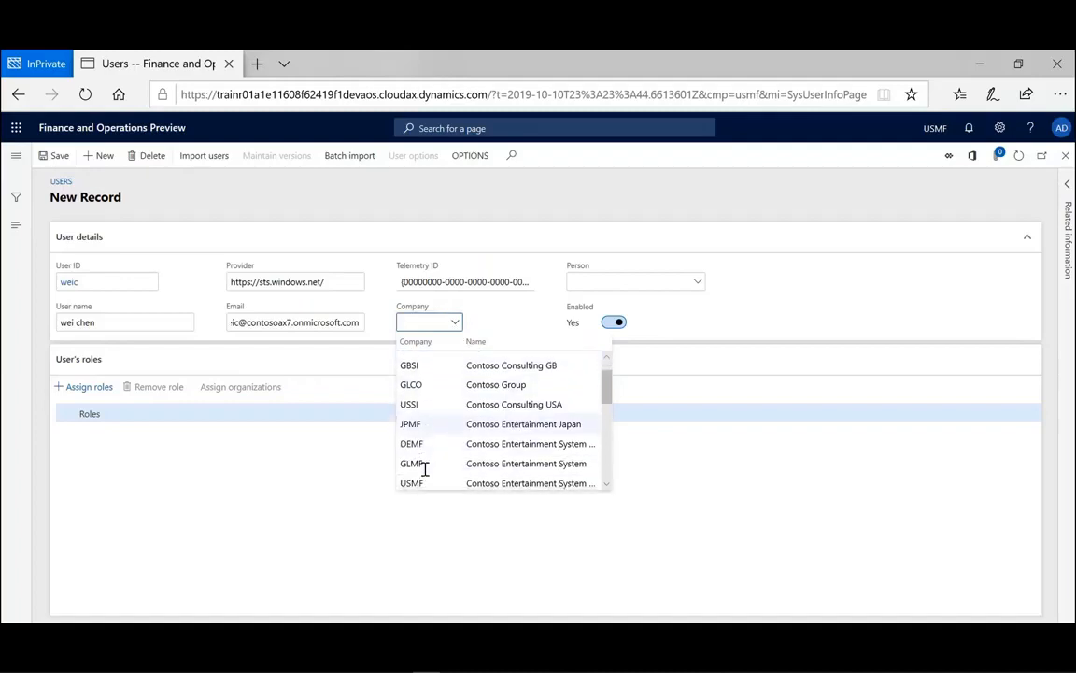
scroll(425, 469, down, 1)
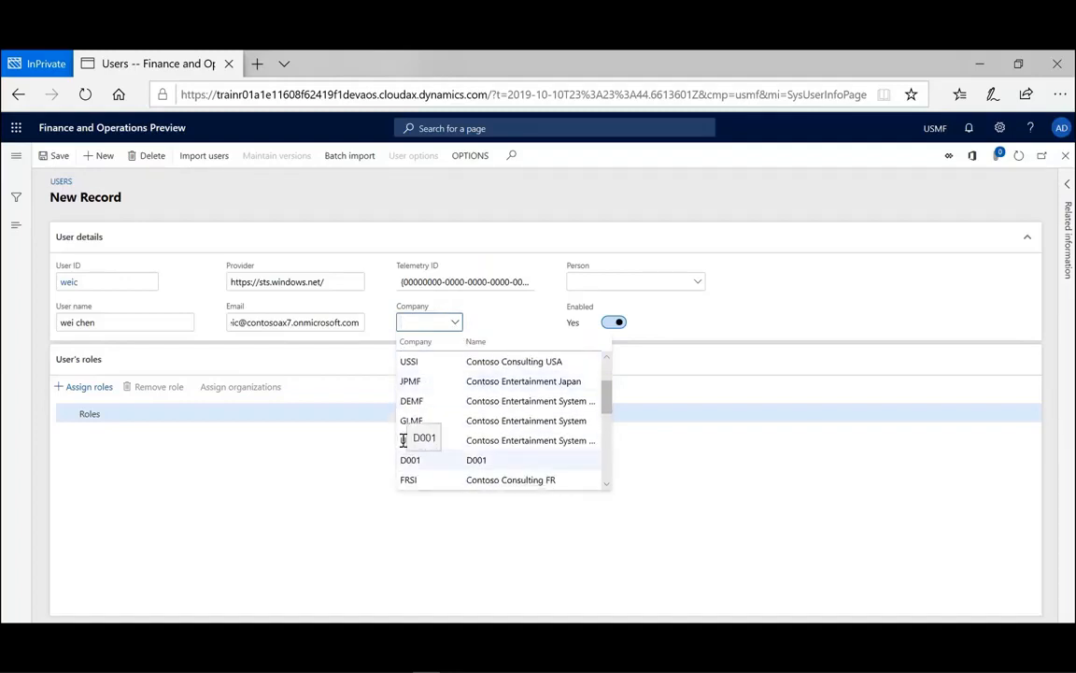
click(491, 439)
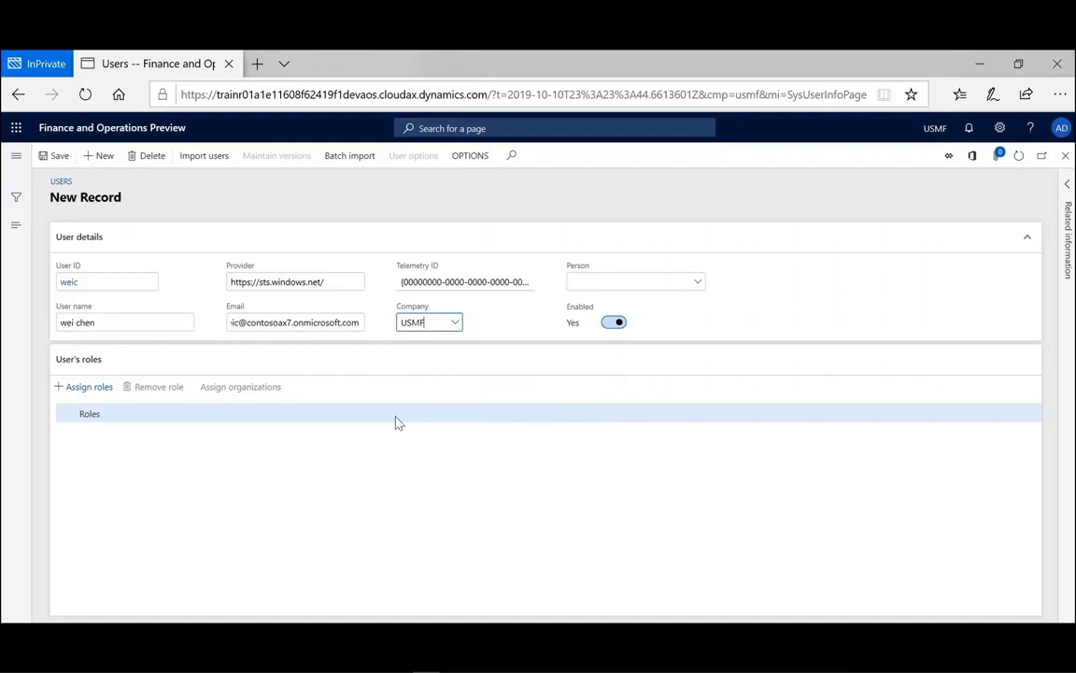
- Save the user and assign it the Accounting manager and Accounting supervisor roles
click(90, 390)
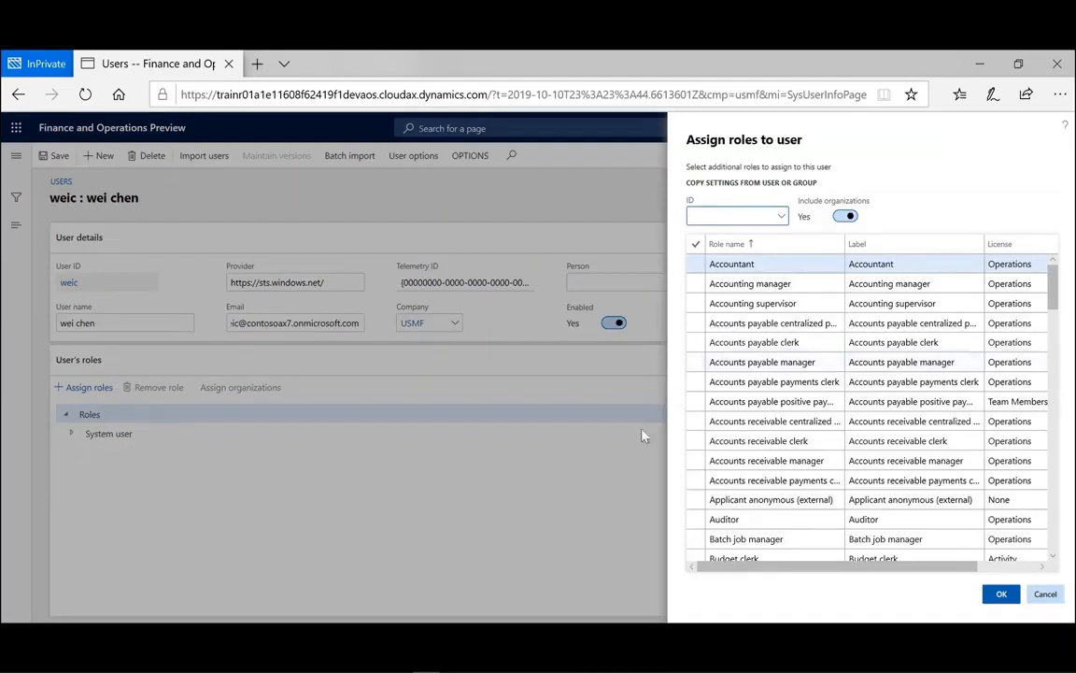
click(709, 289)
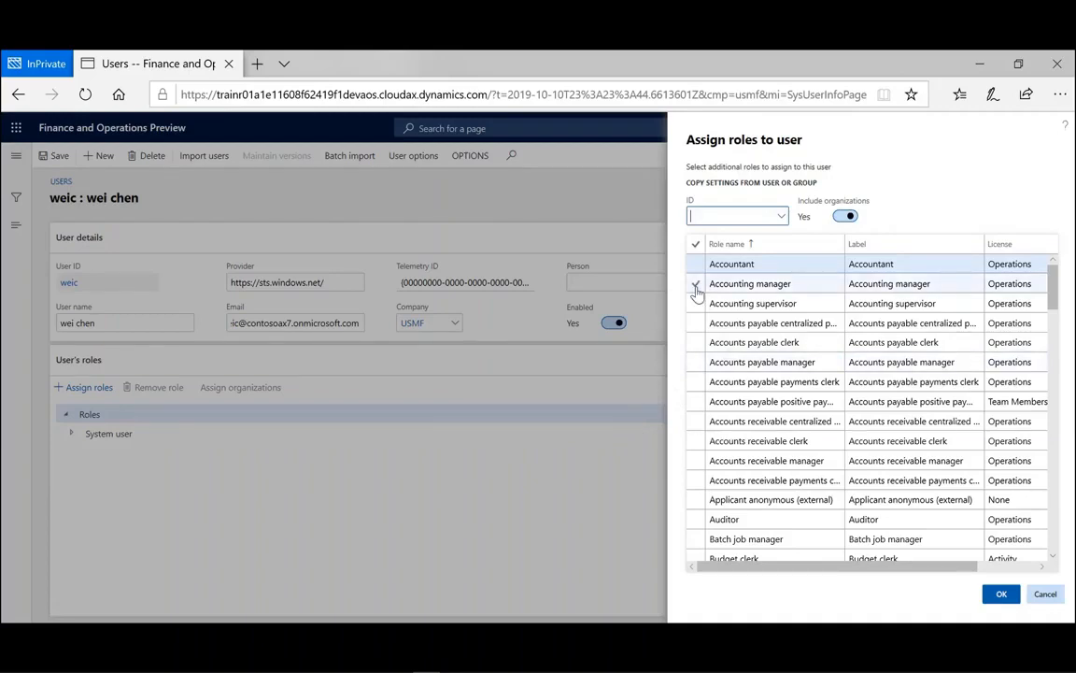
click(696, 290)
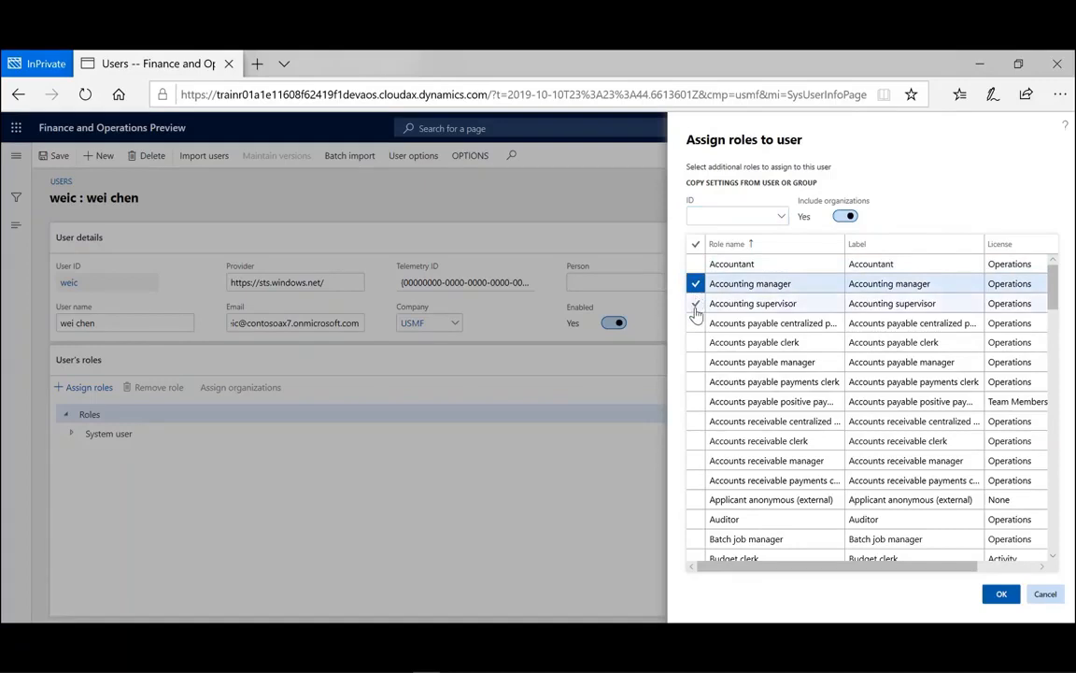
click(695, 307)
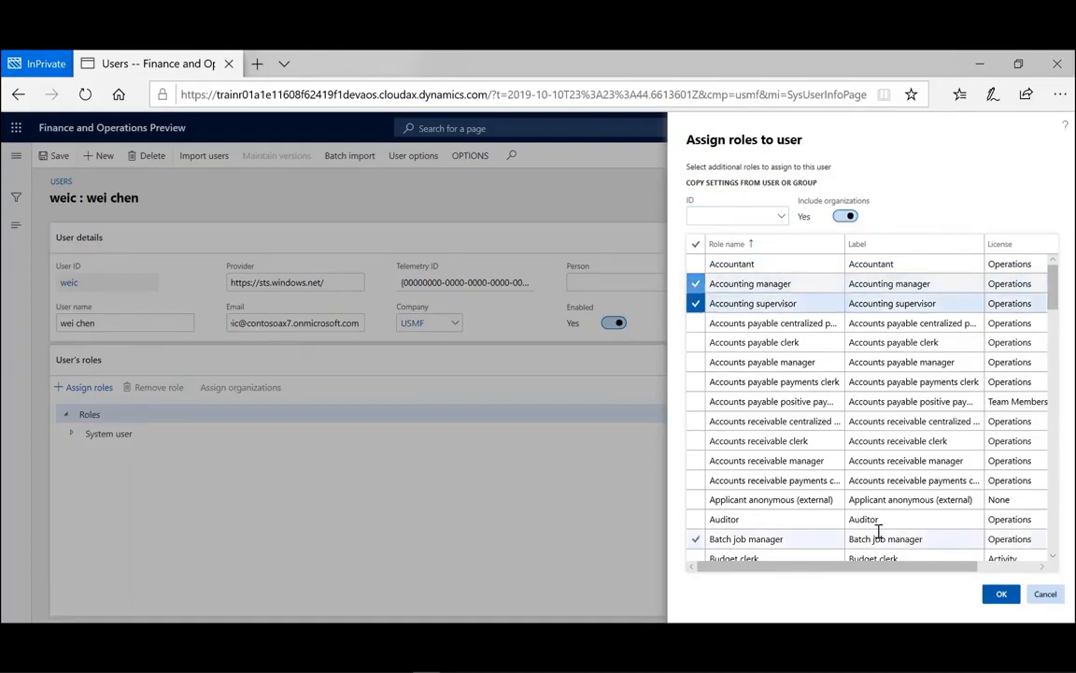
click(999, 595)
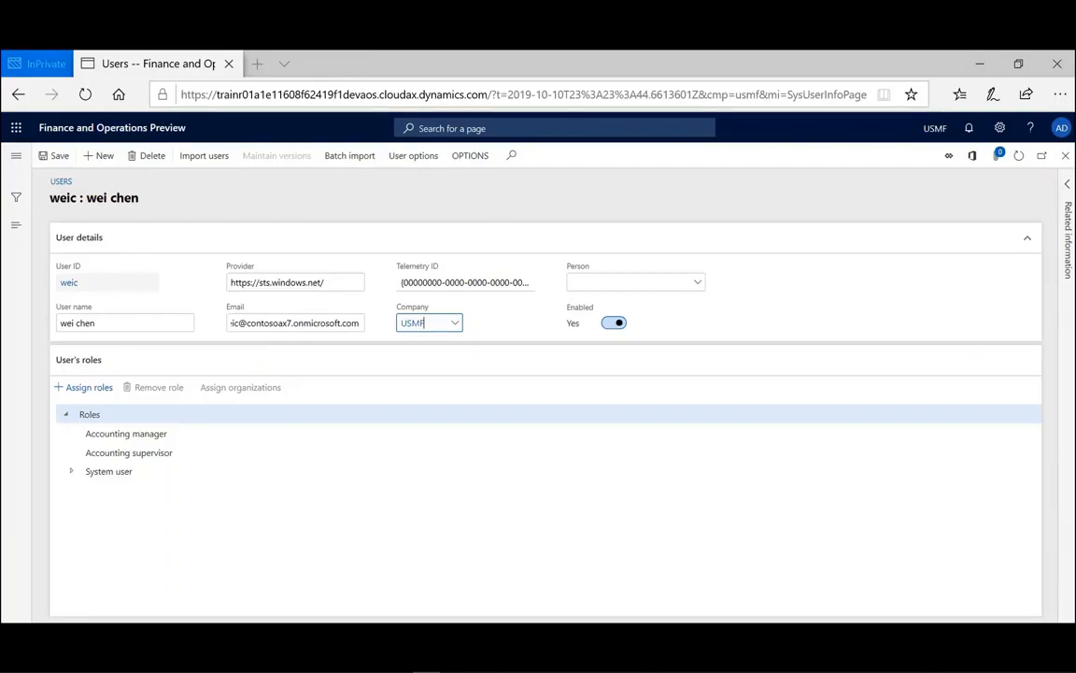
- Return to the Users list and import the first Azure Active Directory user
click(1065, 157)
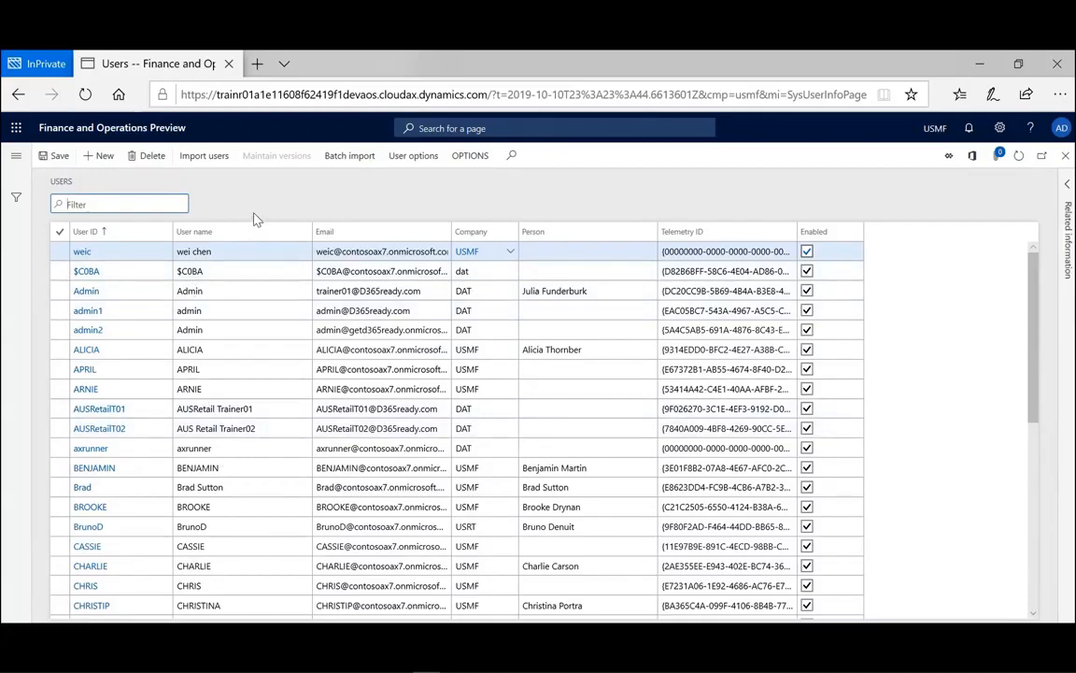
click(213, 166)
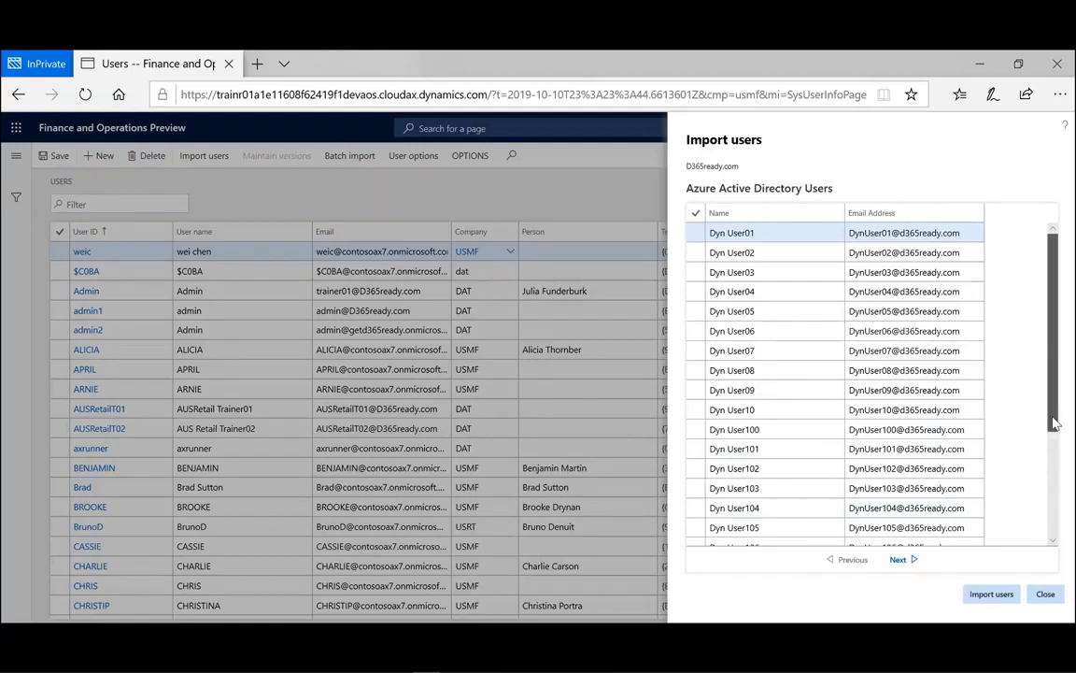
scroll(1053, 423, down, 2)
scroll(708, 260, up, 2)
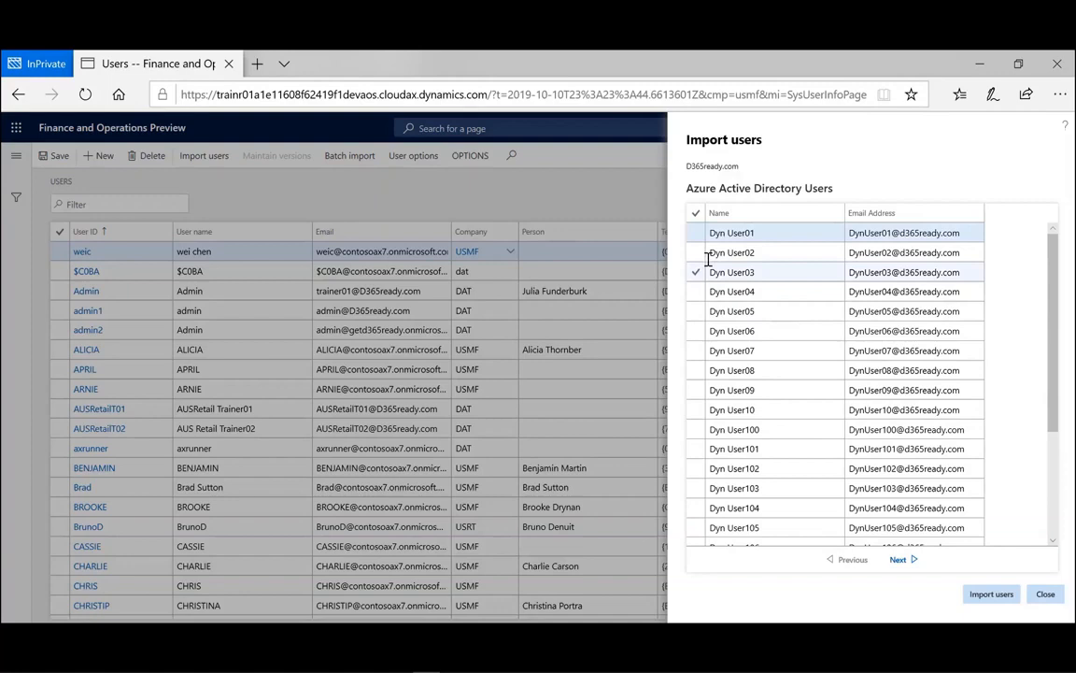
click(695, 232)
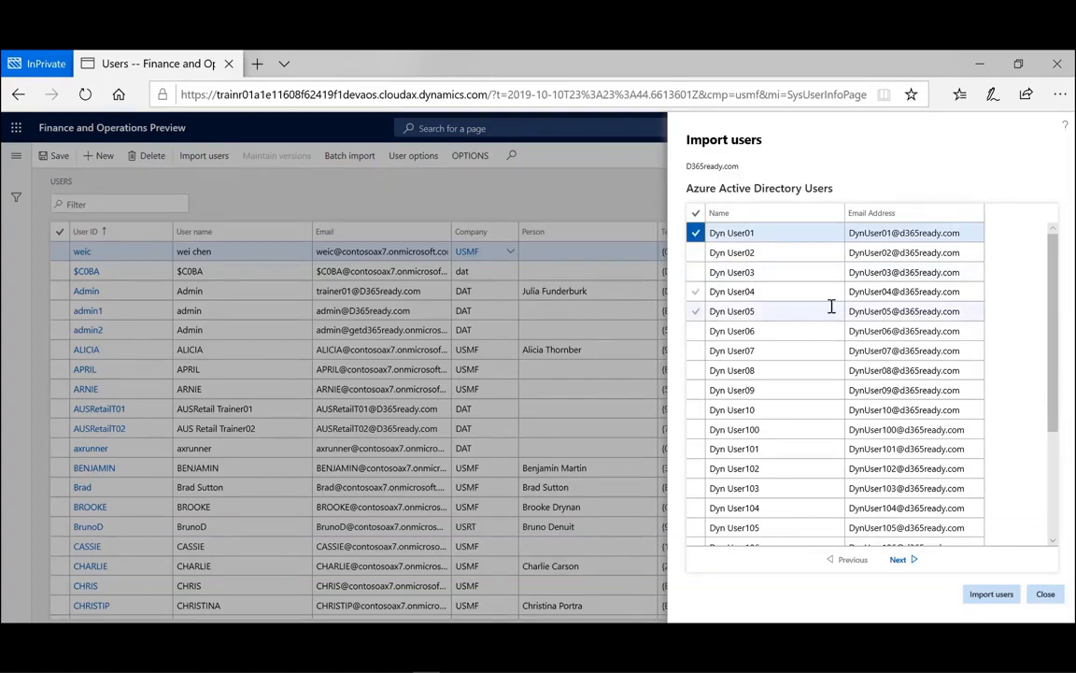
click(989, 605)
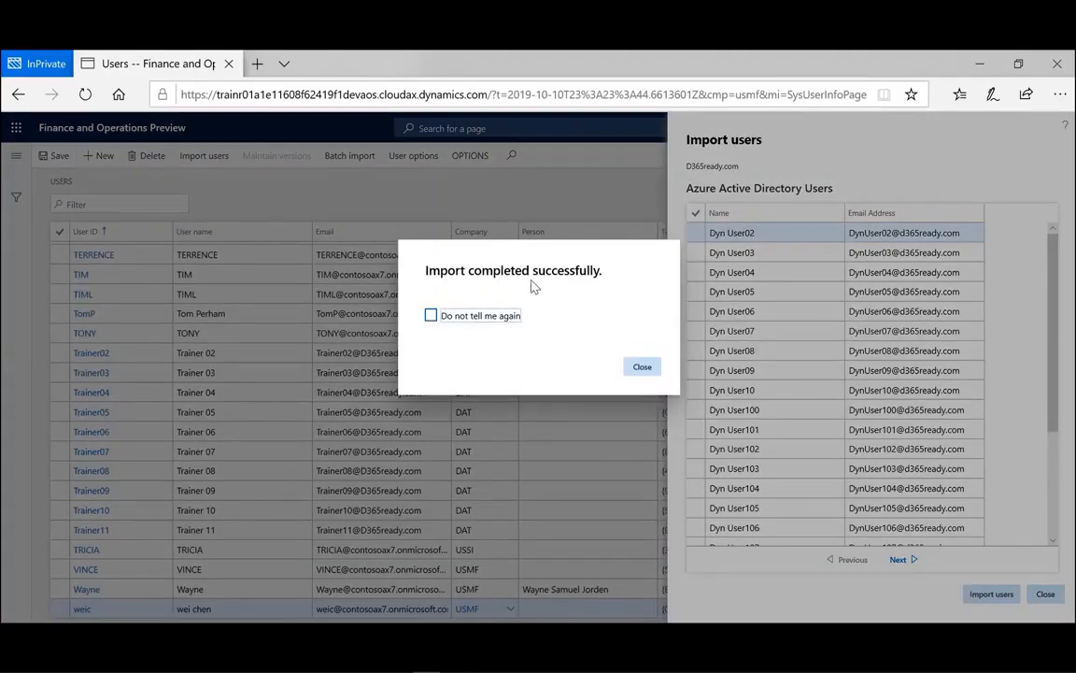
click(642, 366)
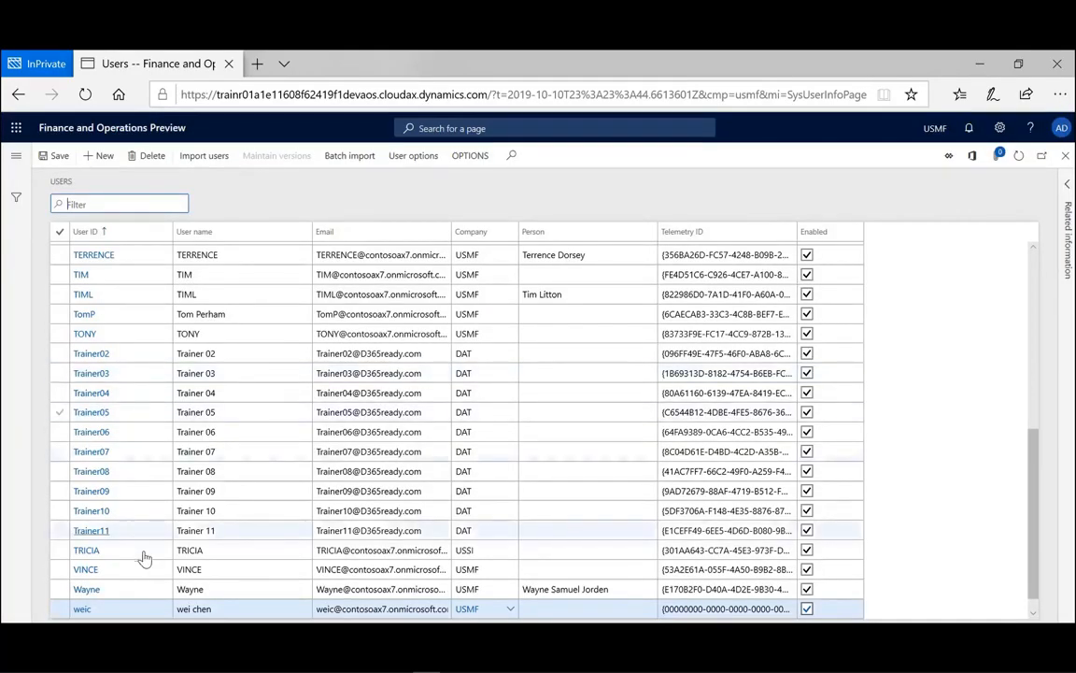
- Filter the User ID column to IDs beginning with 'dyn', leaving only DynUser01
drag(1035, 551, 860, 164)
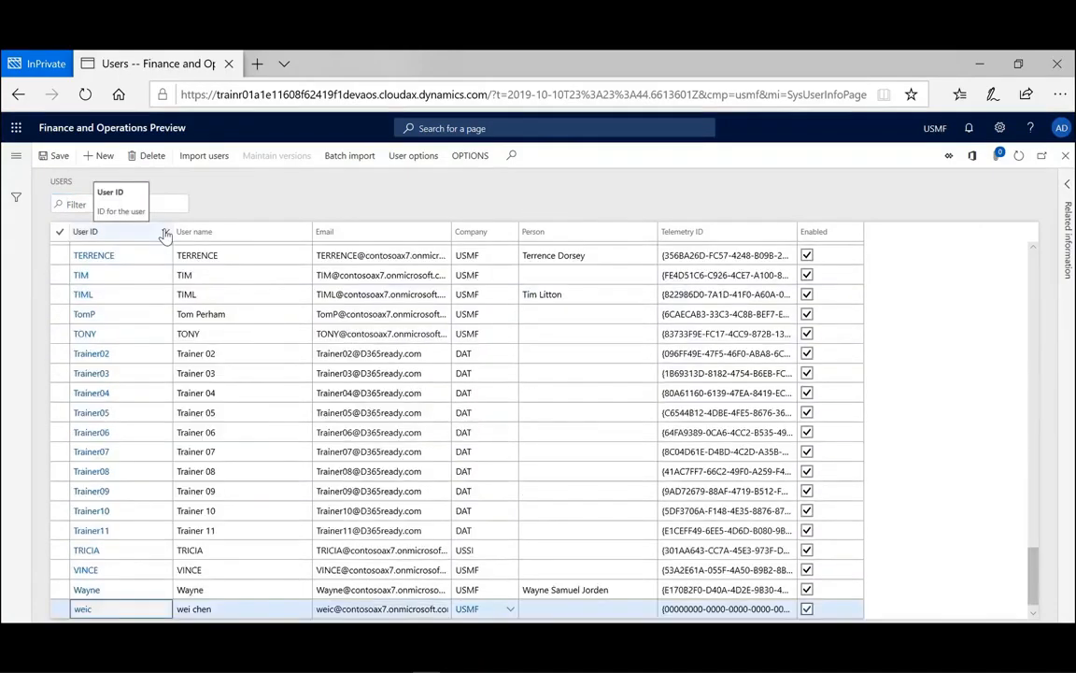
click(165, 234)
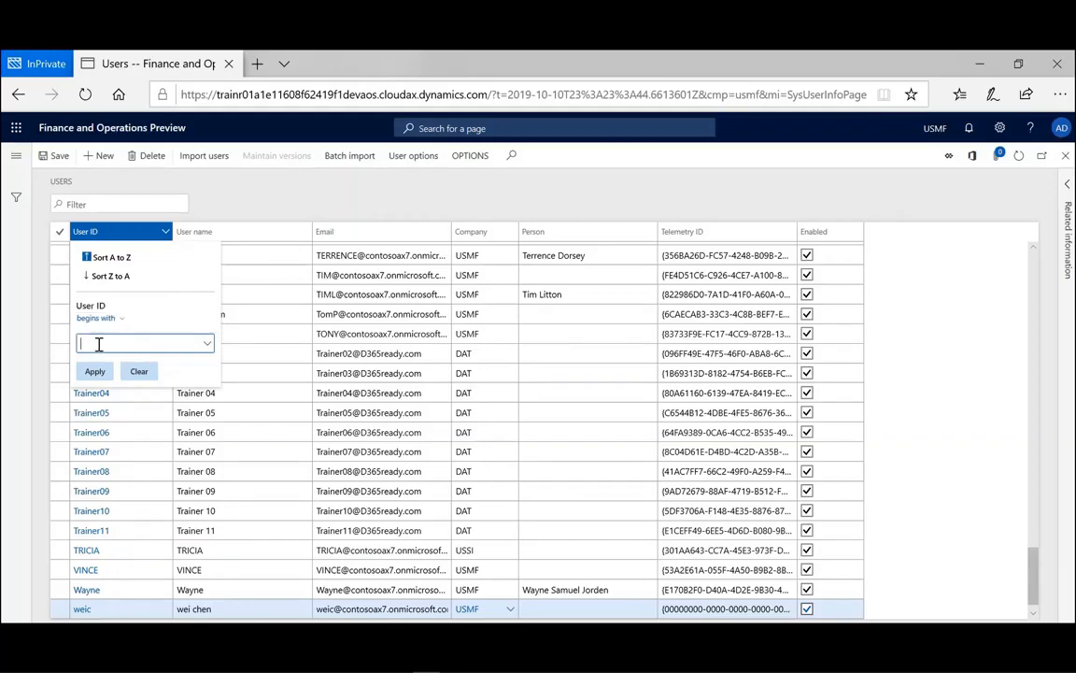
text(dyn)
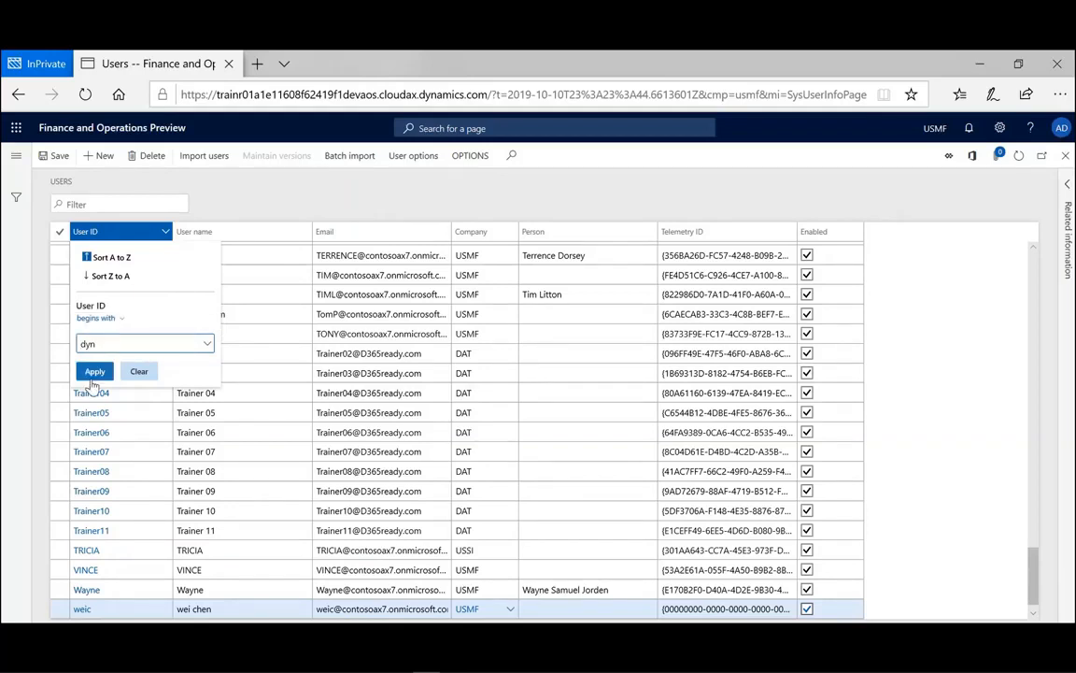
click(94, 372)
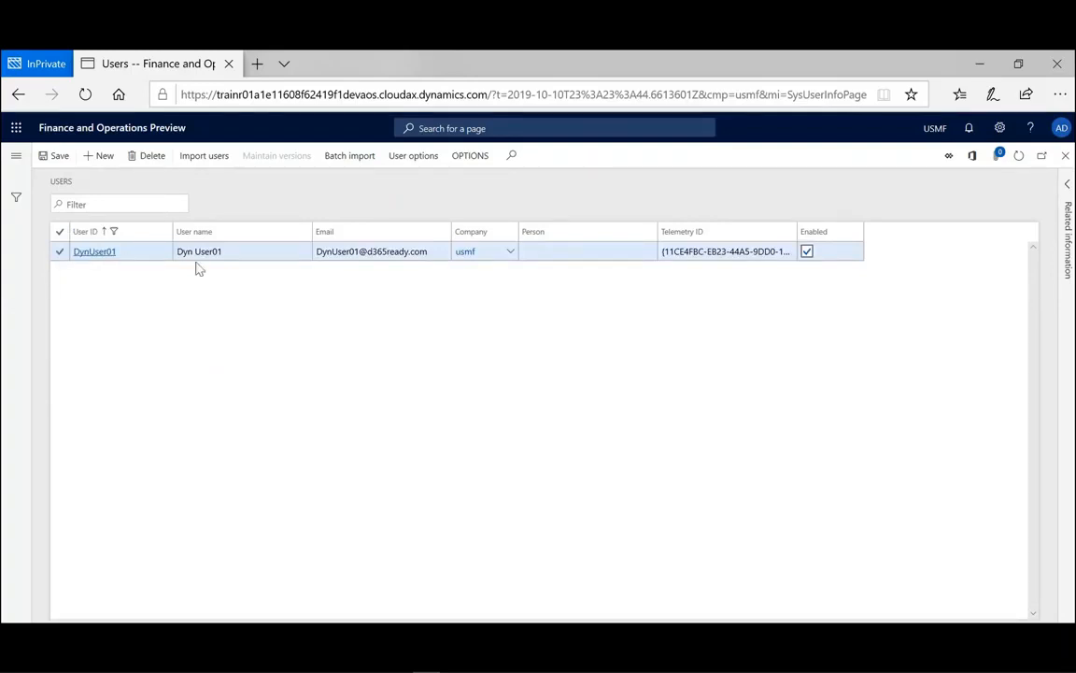
- Open DynUser01 and add the Accounts receivable clerk role alongside System user
click(95, 251)
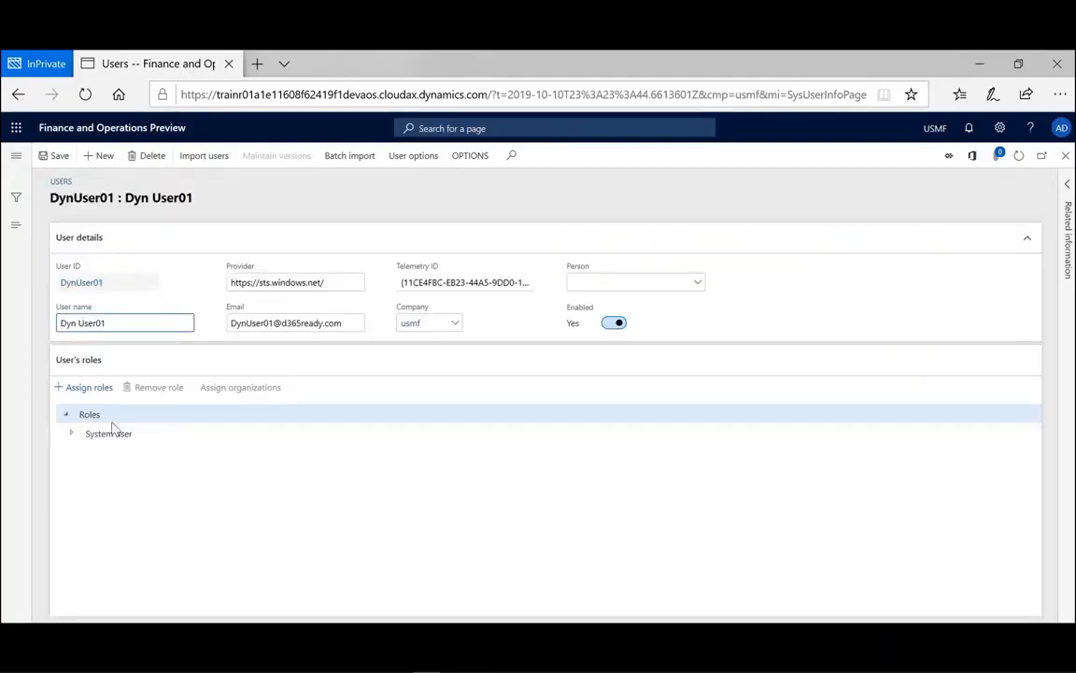
click(71, 436)
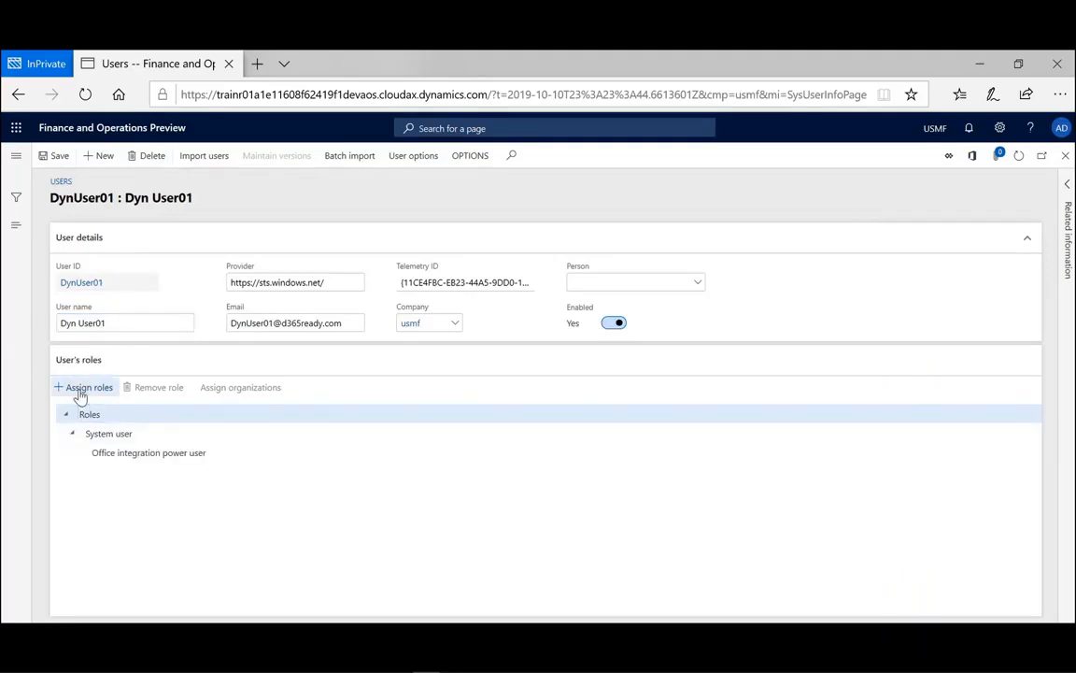
click(80, 393)
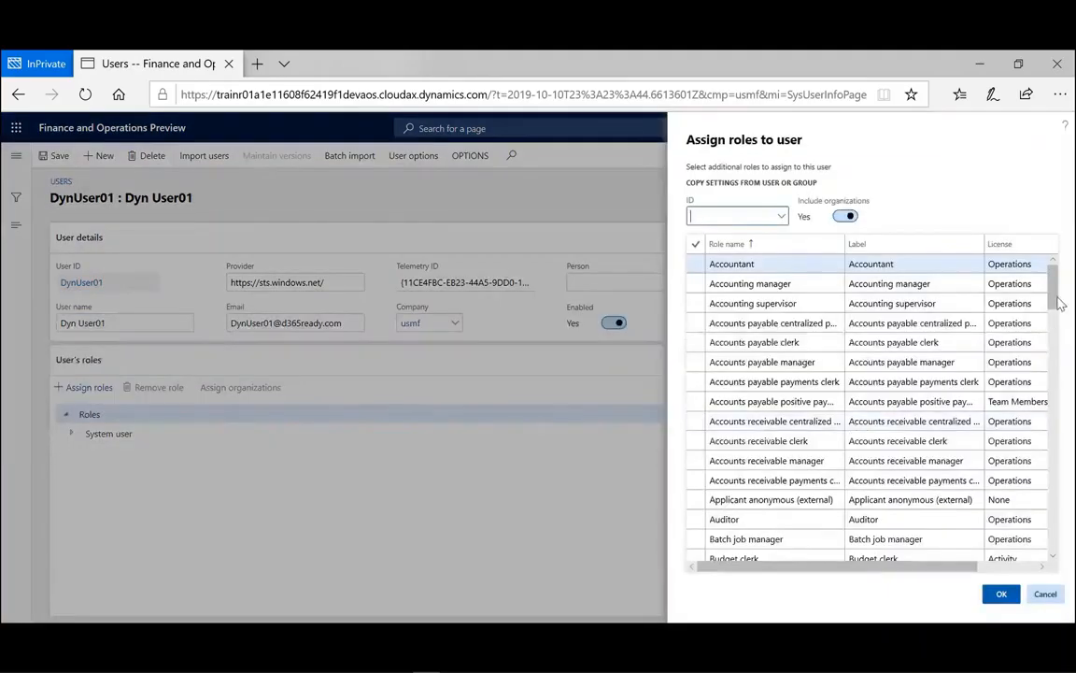
mouse_move(1054, 297)
mouse_down()
mouse_move(1053, 374)
mouse_move(1040, 309)
mouse_up()
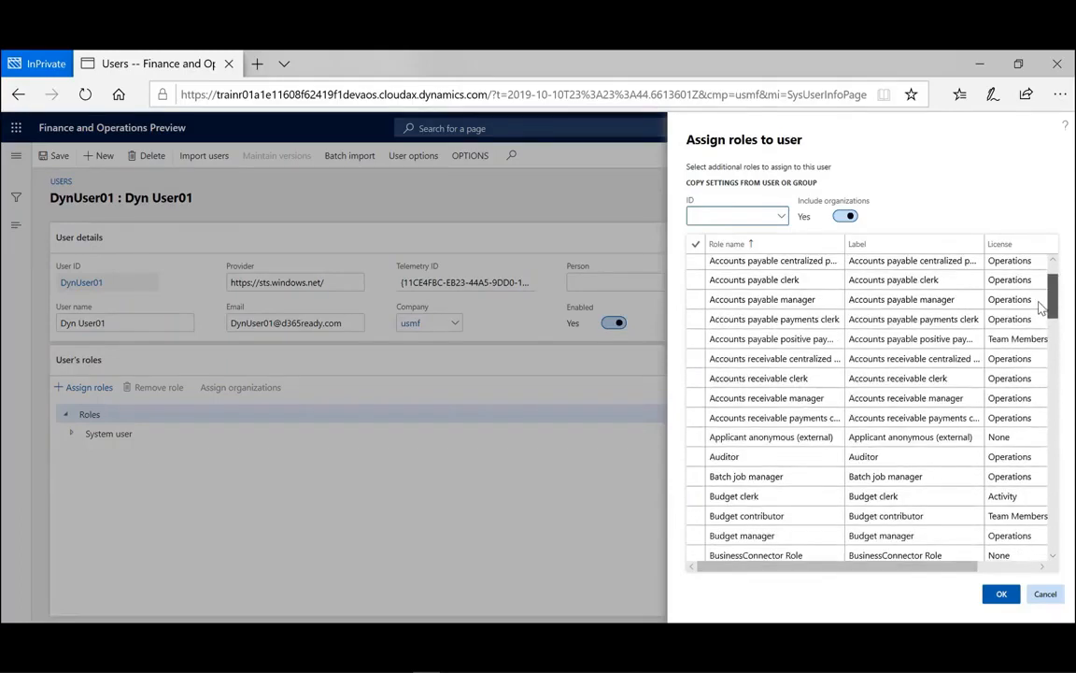
click(696, 377)
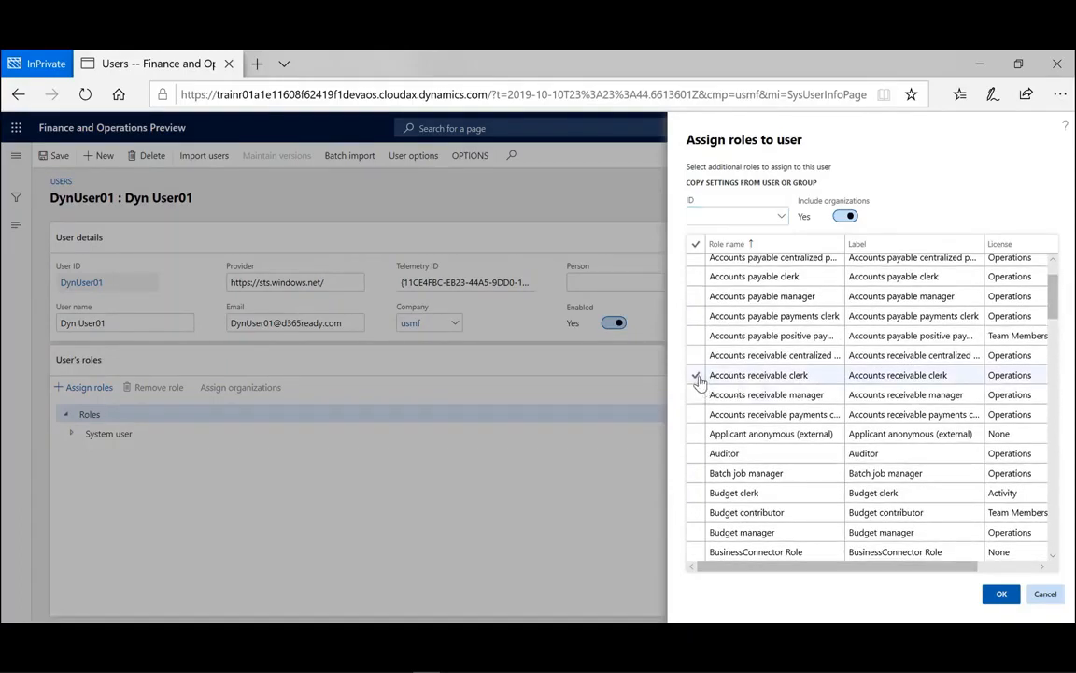
click(1001, 596)
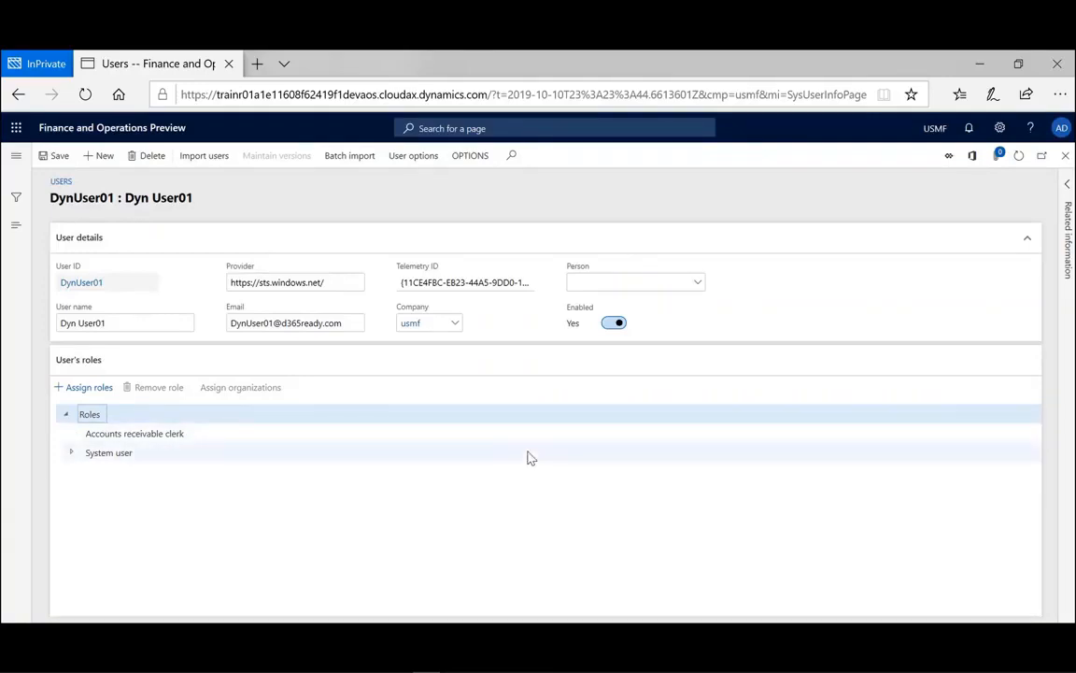
- Toggle DynUser01's Enabled switch off and on, save, and return to the filtered list
click(291, 440)
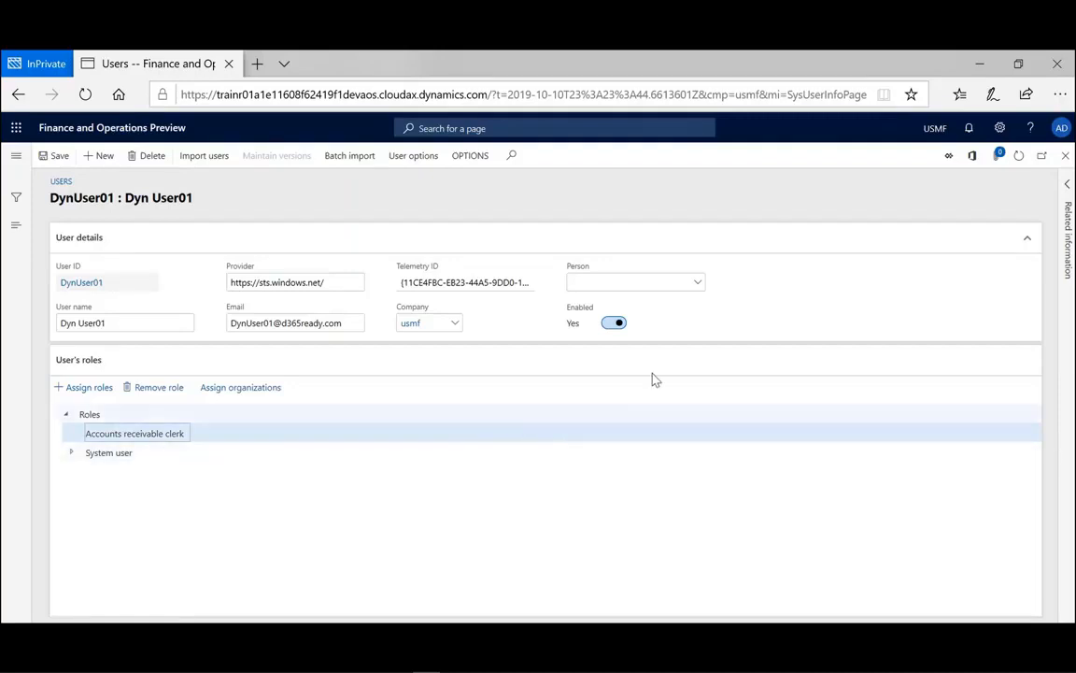
click(613, 325)
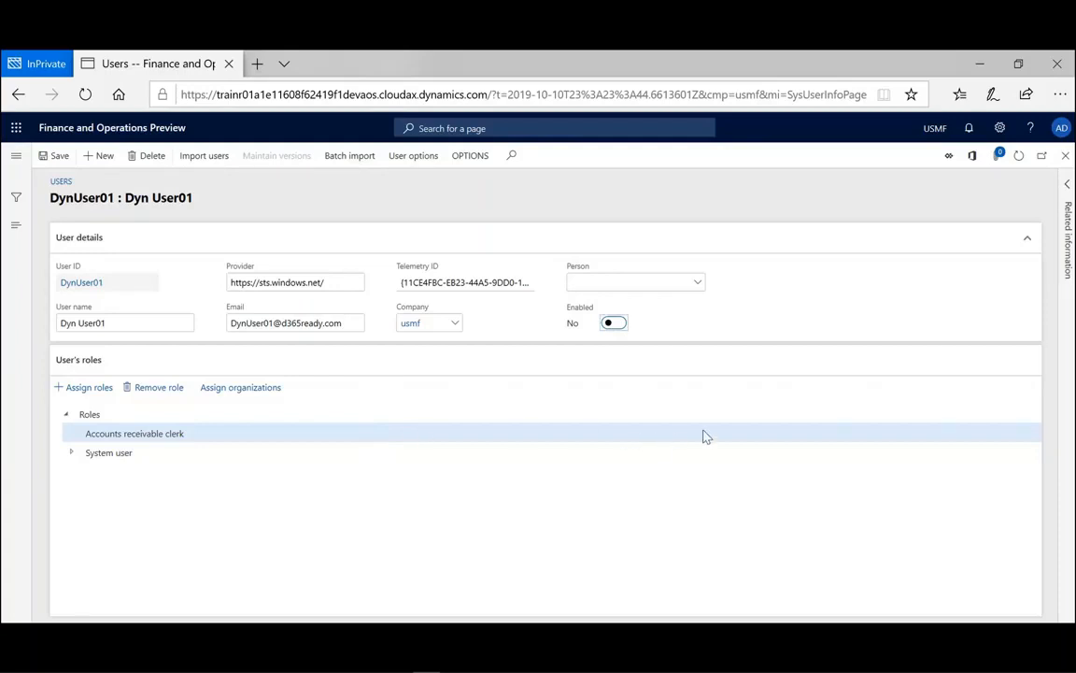
click(614, 323)
click(59, 161)
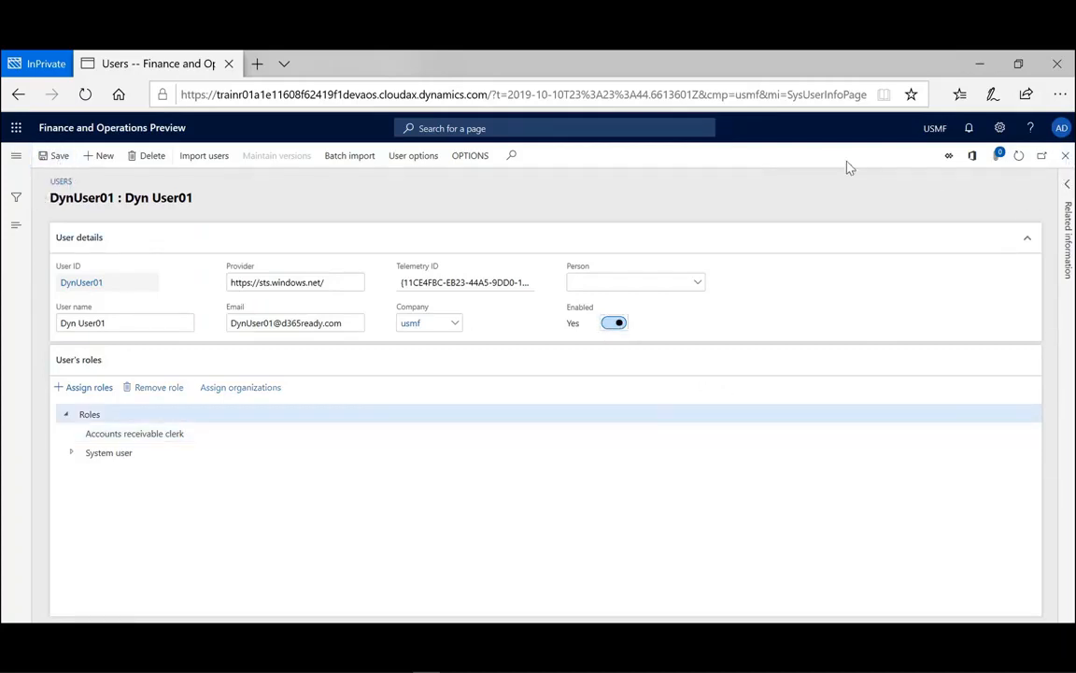
click(1065, 155)
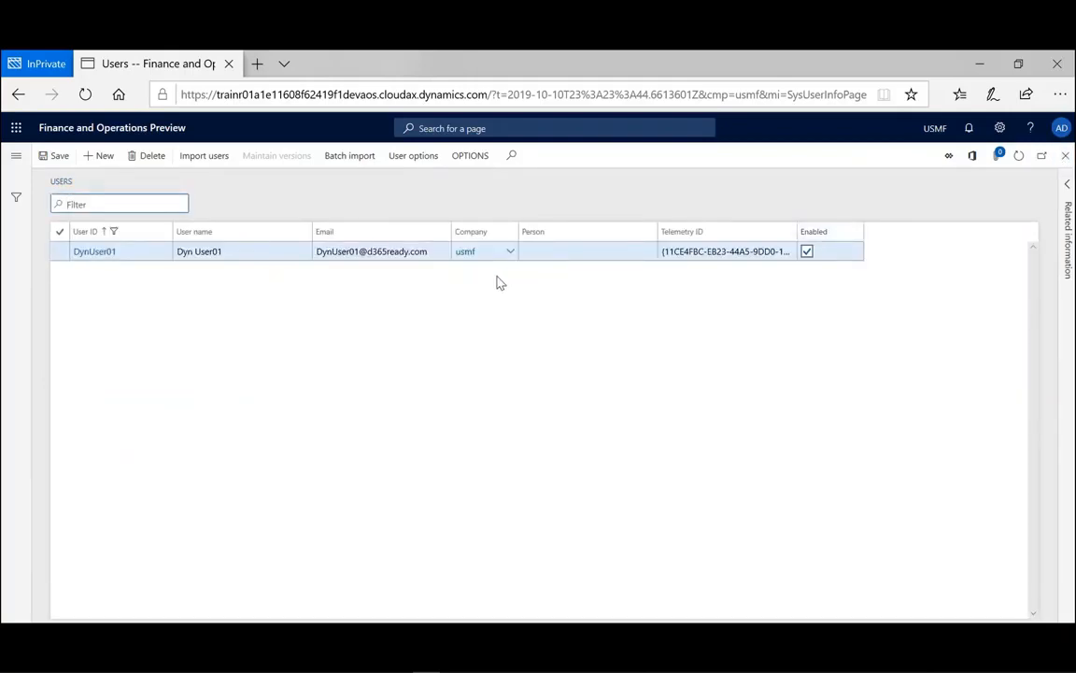
- Refresh the Users list and clear the 'dyn' User ID filter to show every user
click(1019, 162)
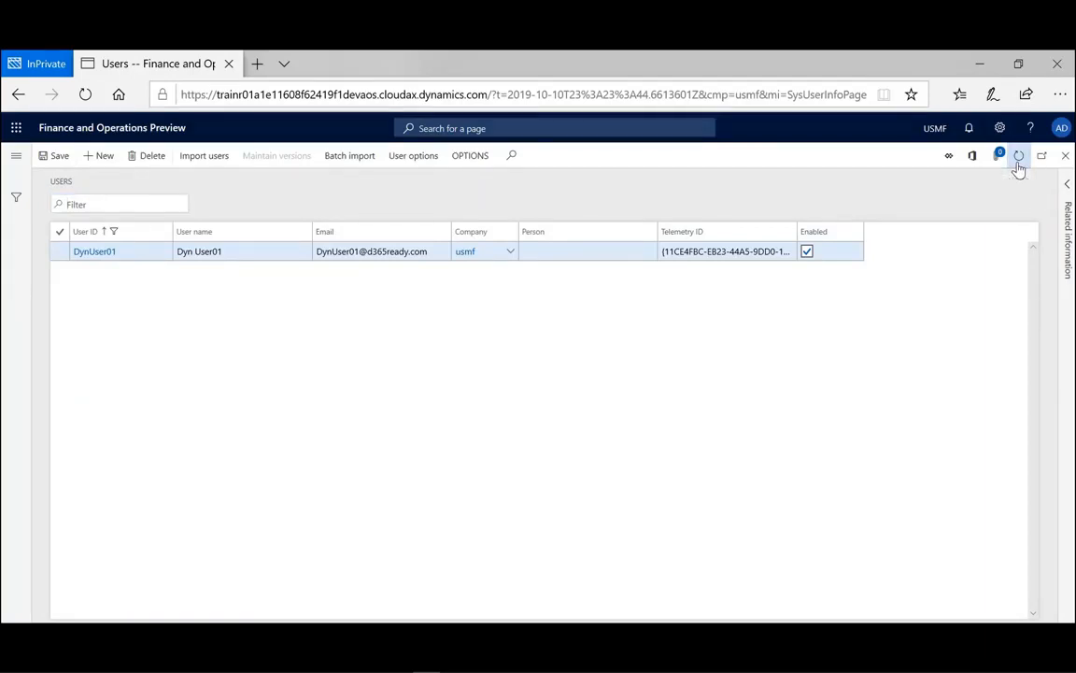
click(165, 236)
text(dyn)
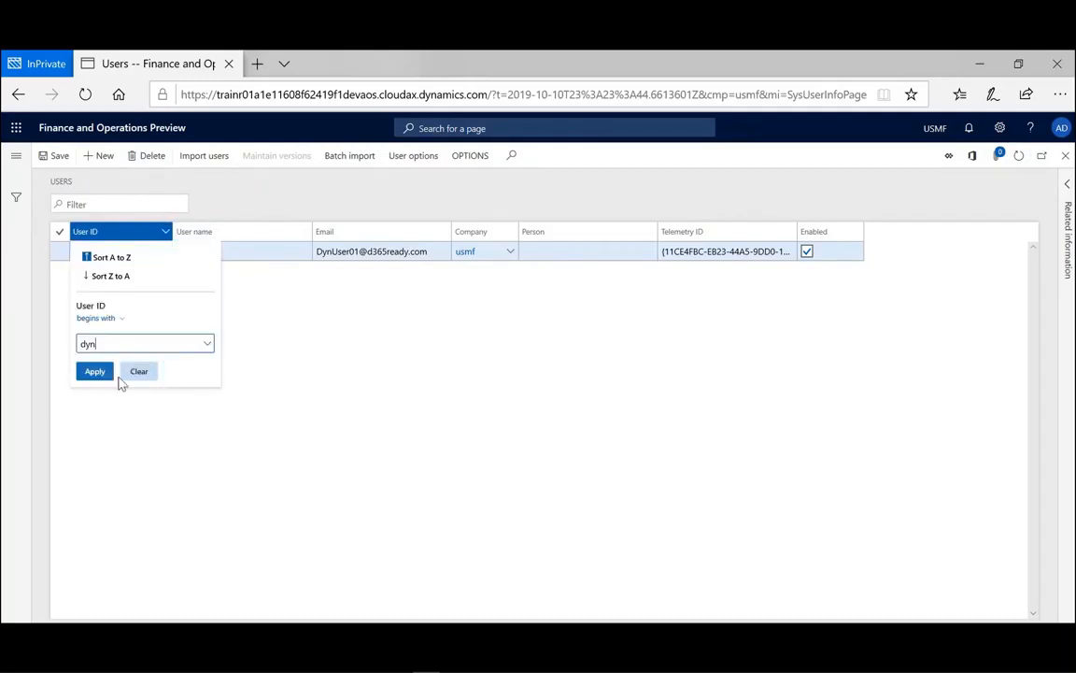
click(132, 377)
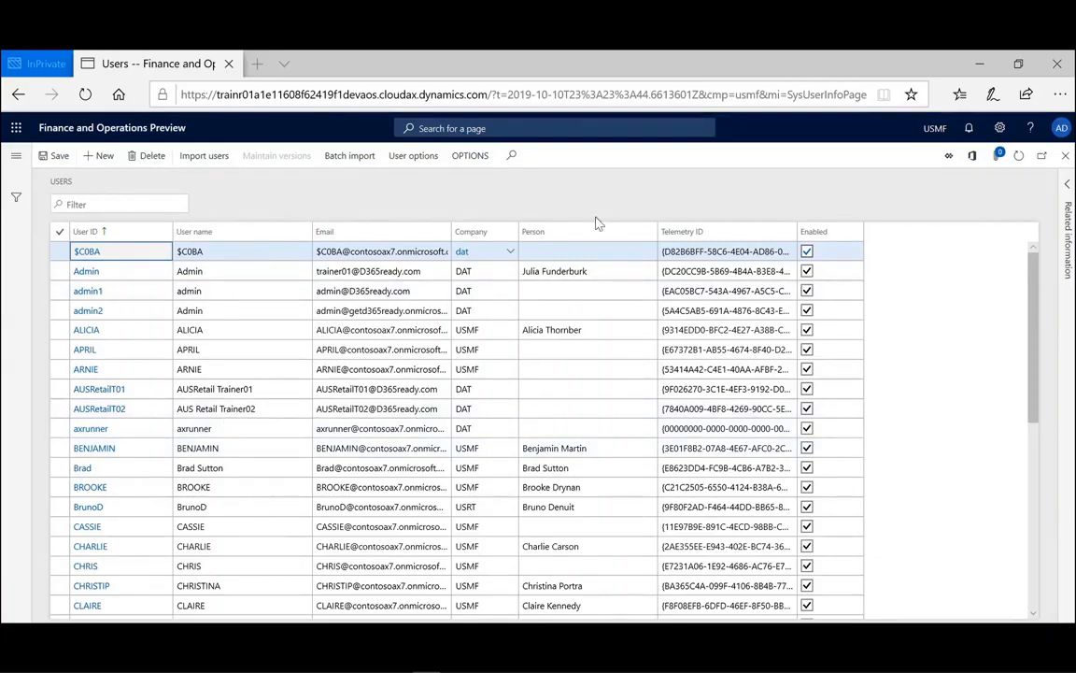
- Queue Import users as a private, critical batch job in the DataUpdate batch group
click(345, 158)
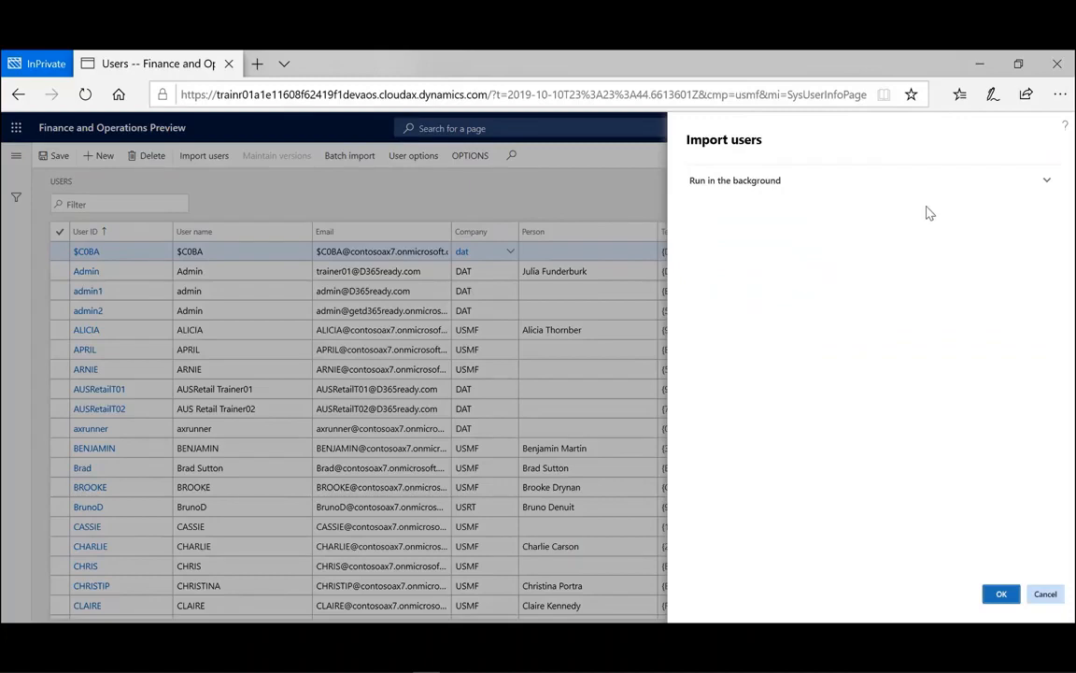
click(1047, 183)
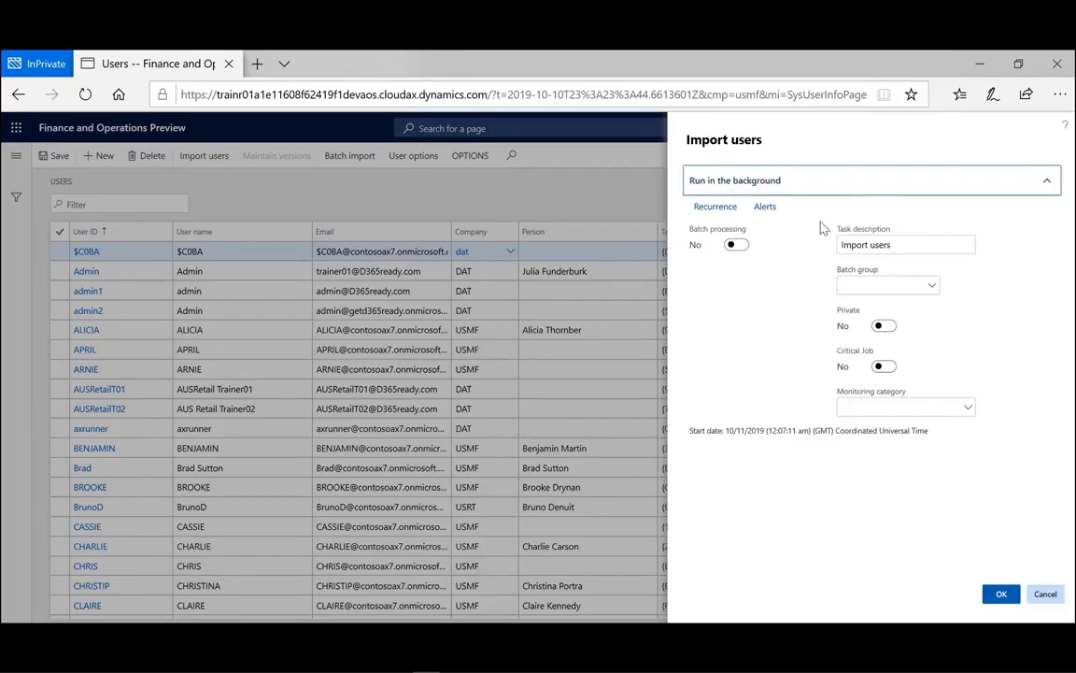
click(740, 247)
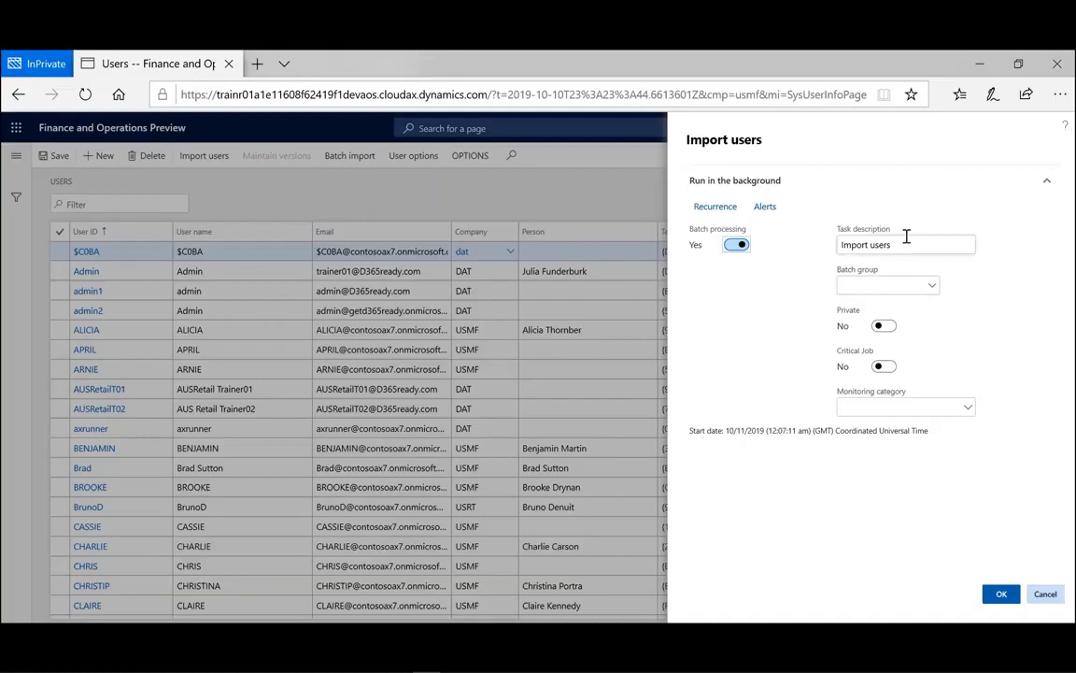
click(931, 287)
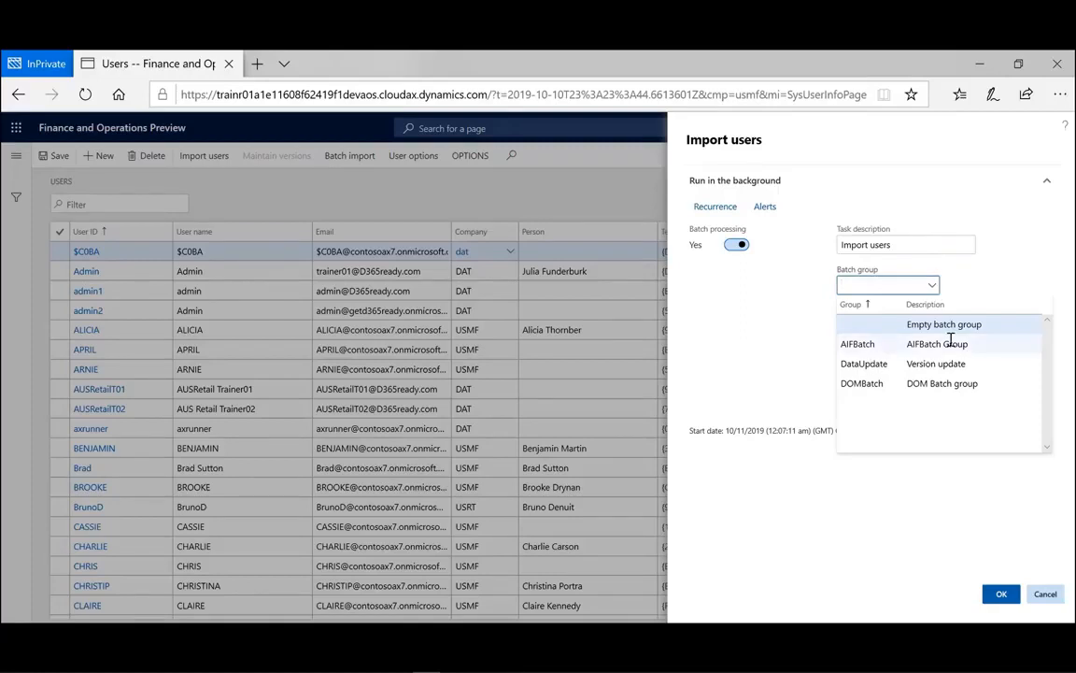
click(890, 364)
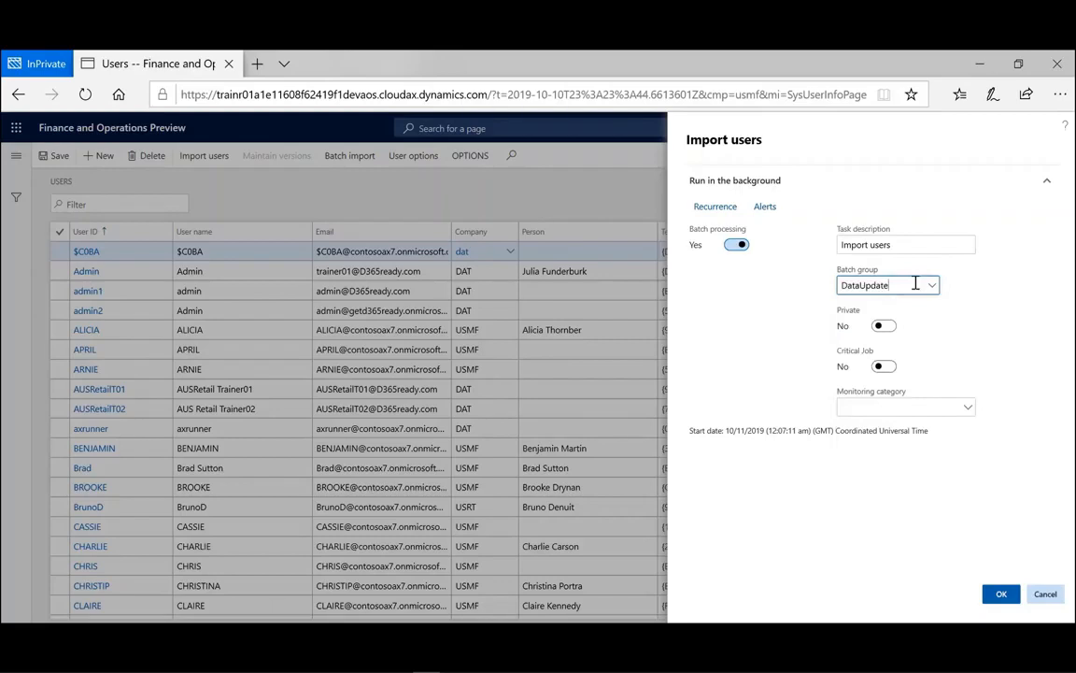
click(886, 327)
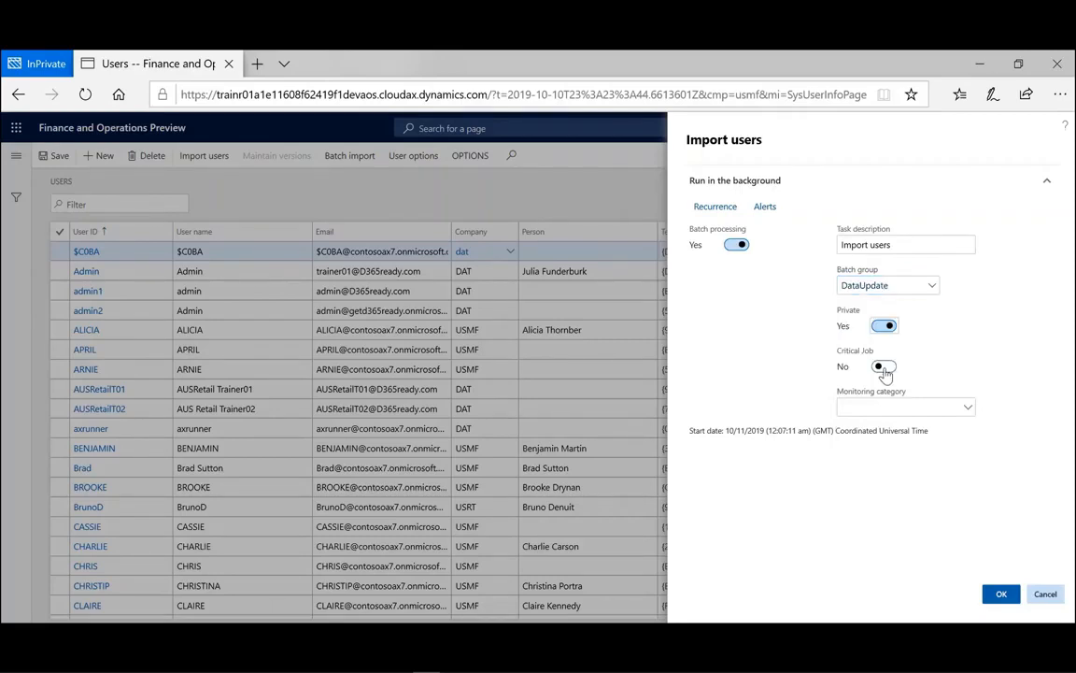
click(884, 368)
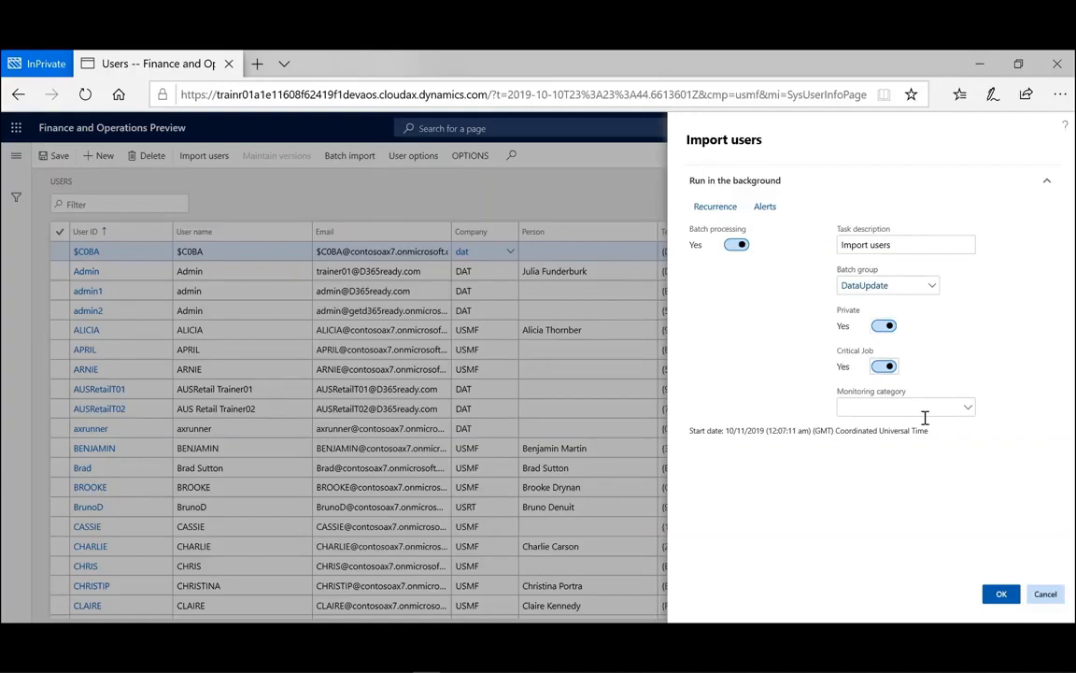
click(970, 409)
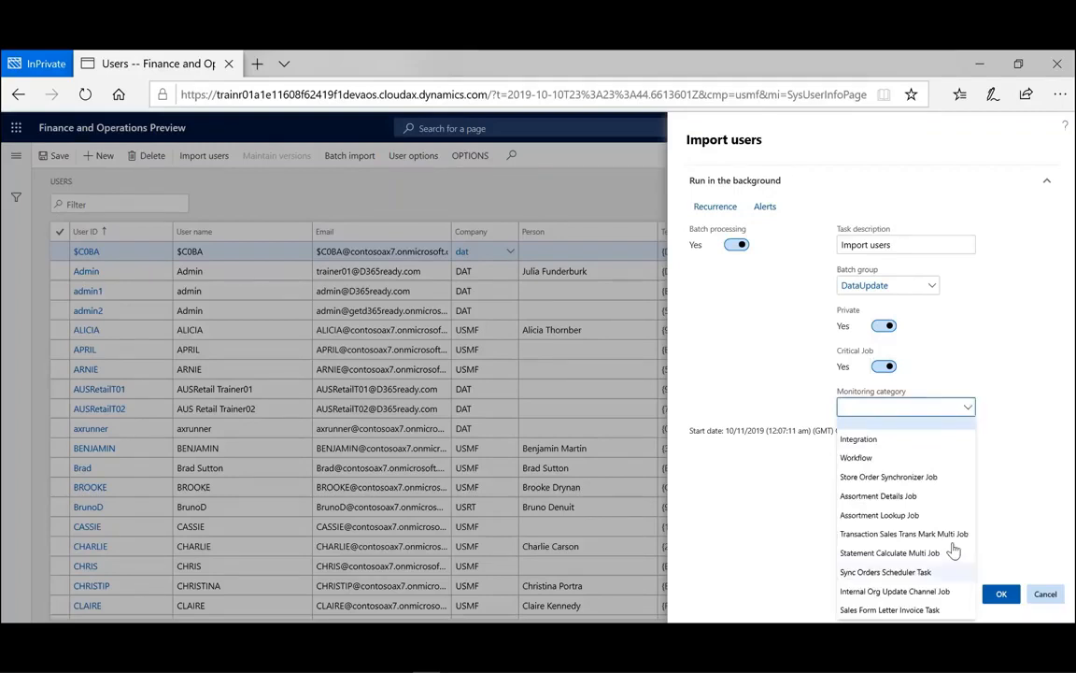
key(Escape)
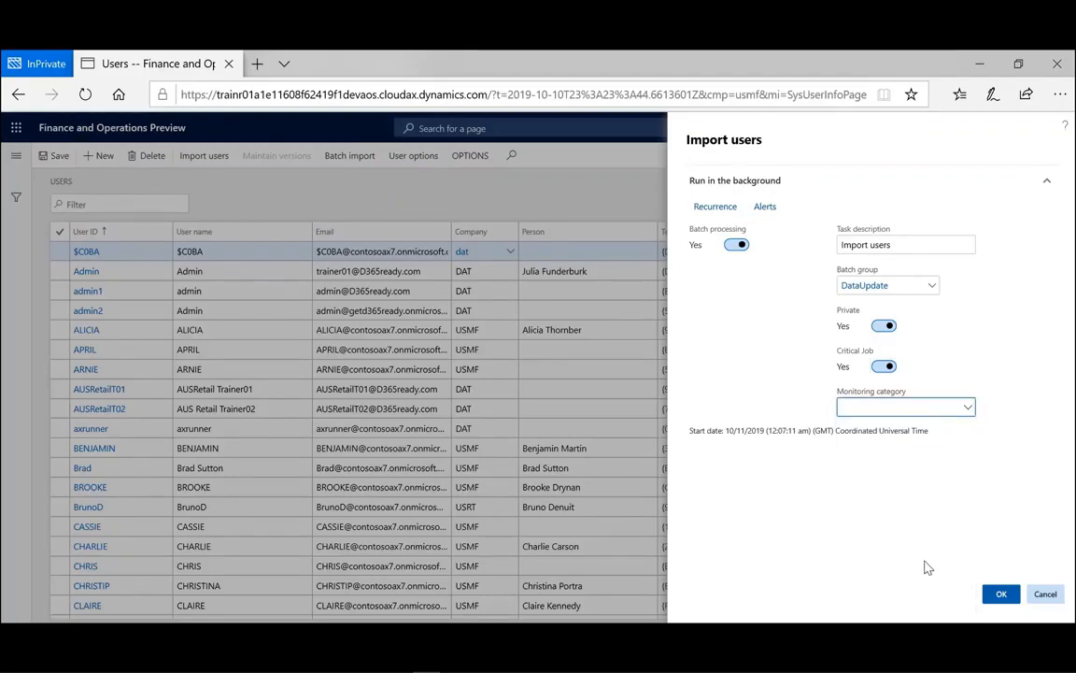
click(1002, 599)
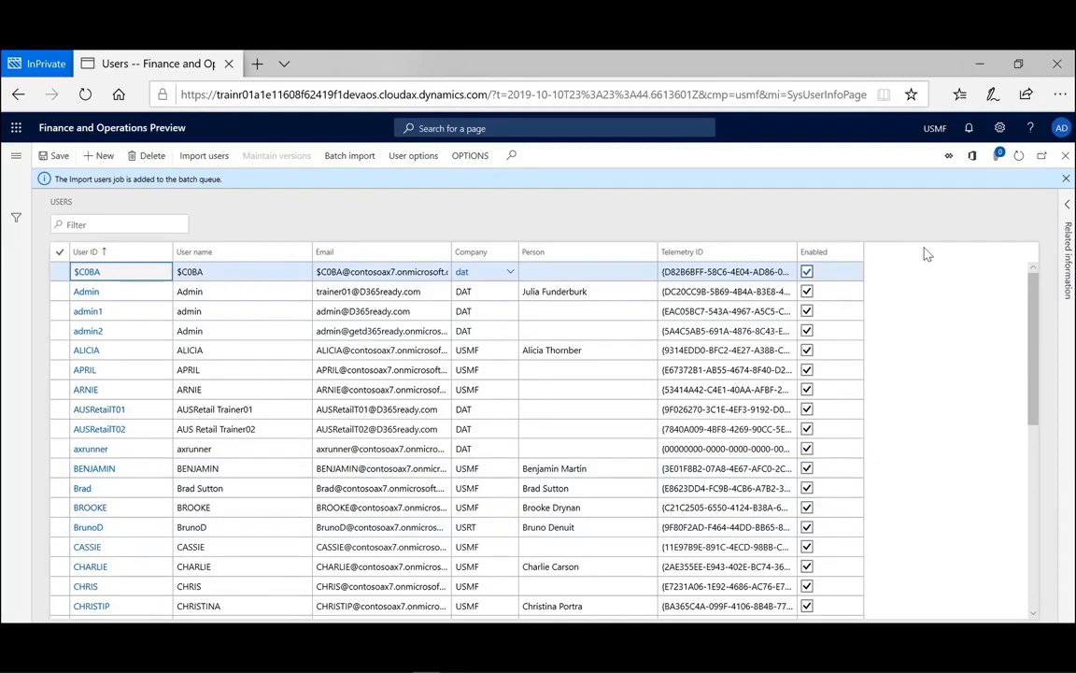
click(1018, 160)
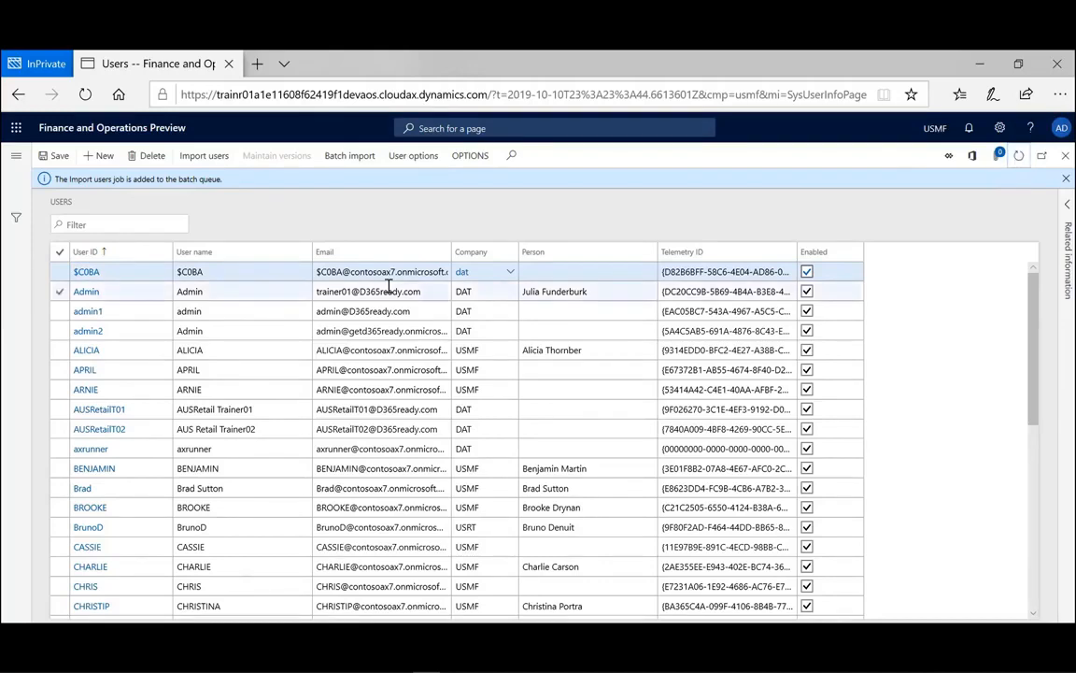
click(165, 254)
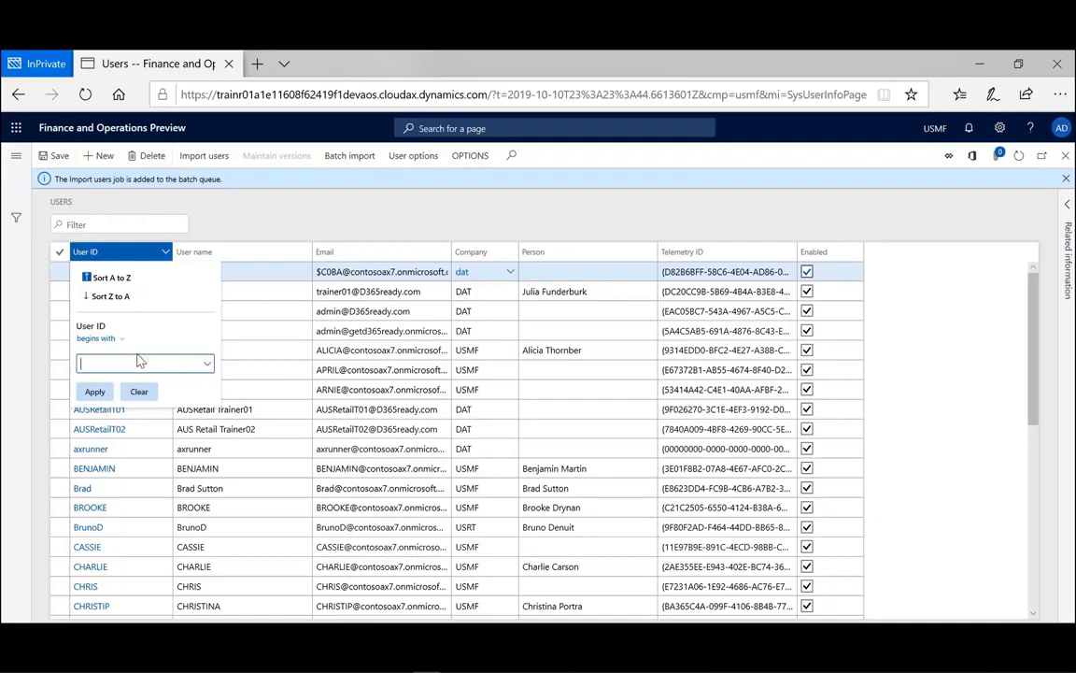
text(dyn)
click(93, 391)
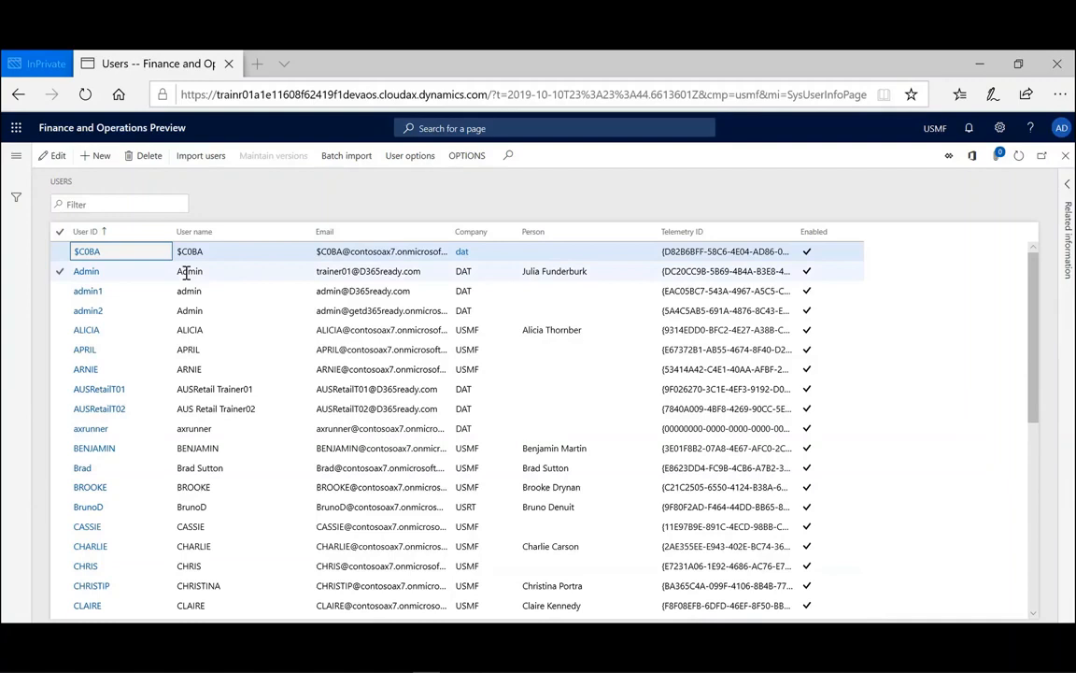
- Filter the Users list to User IDs beginning with 'dy' and scroll through the DynUser accounts
click(110, 232)
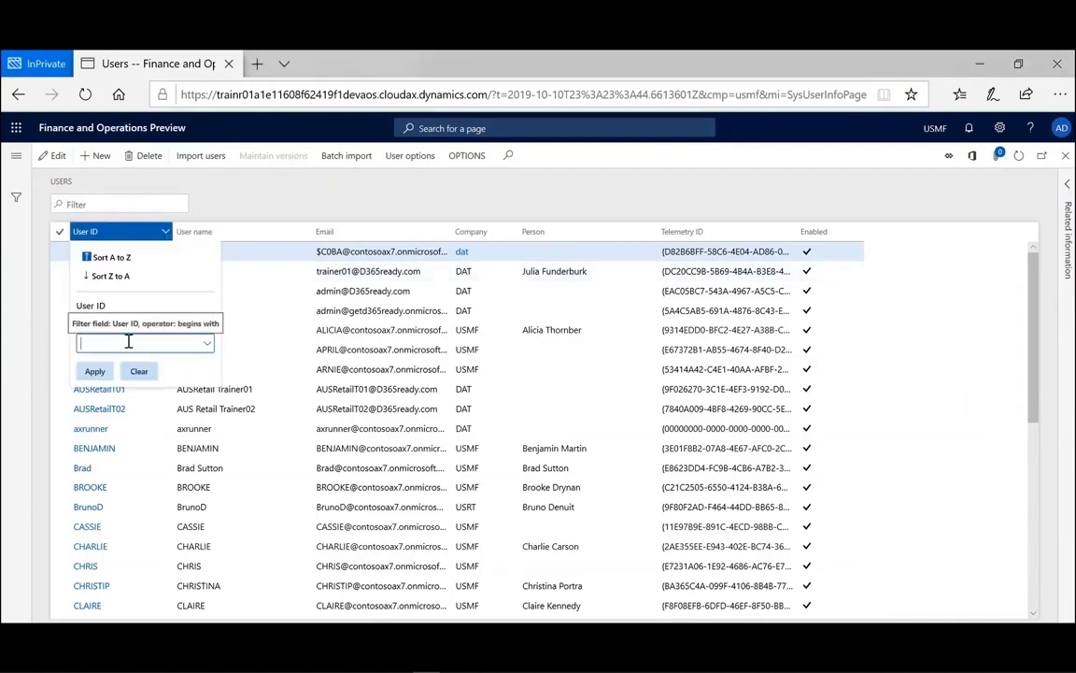
text(dy)
click(97, 373)
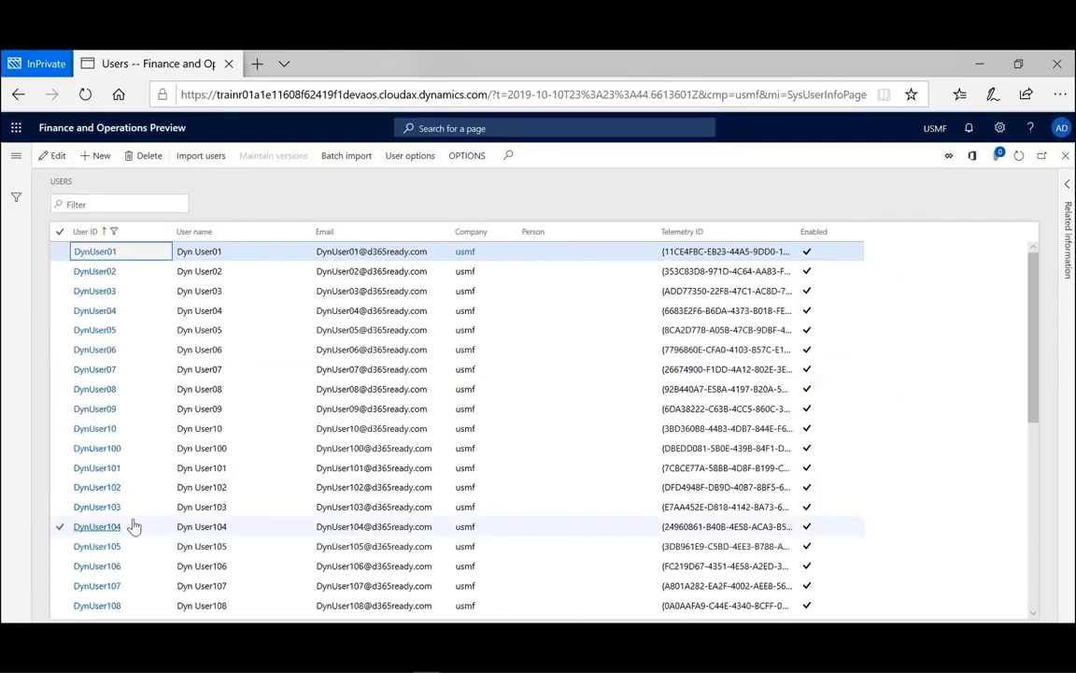
scroll(134, 526, down, 3)
scroll(134, 526, down, 2)
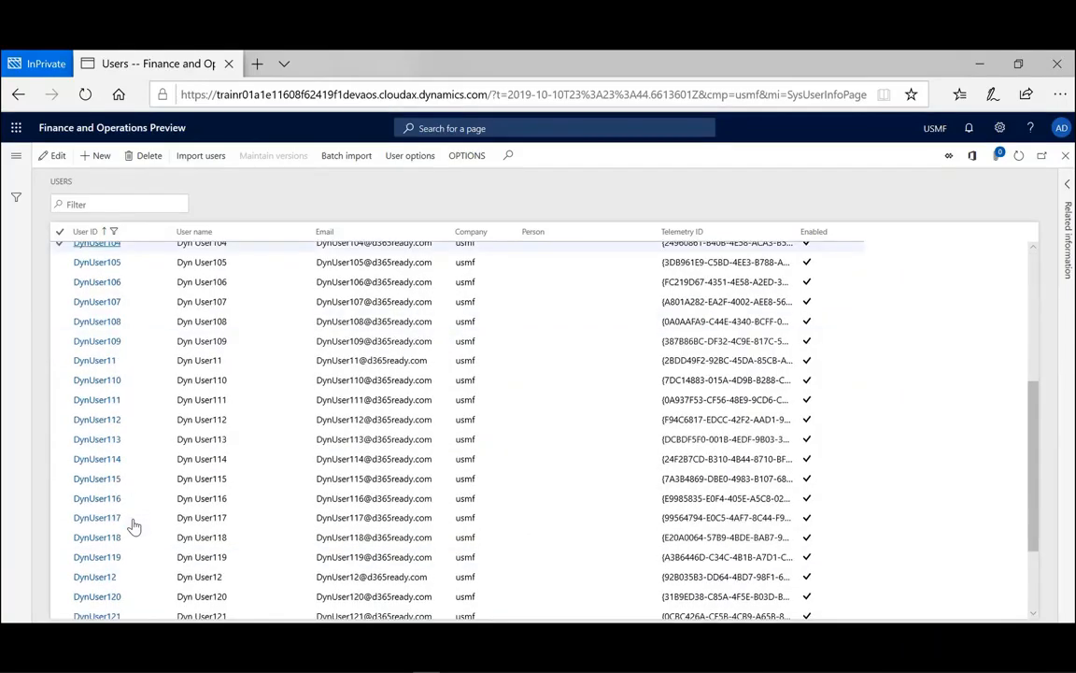
scroll(135, 527, up, 5)
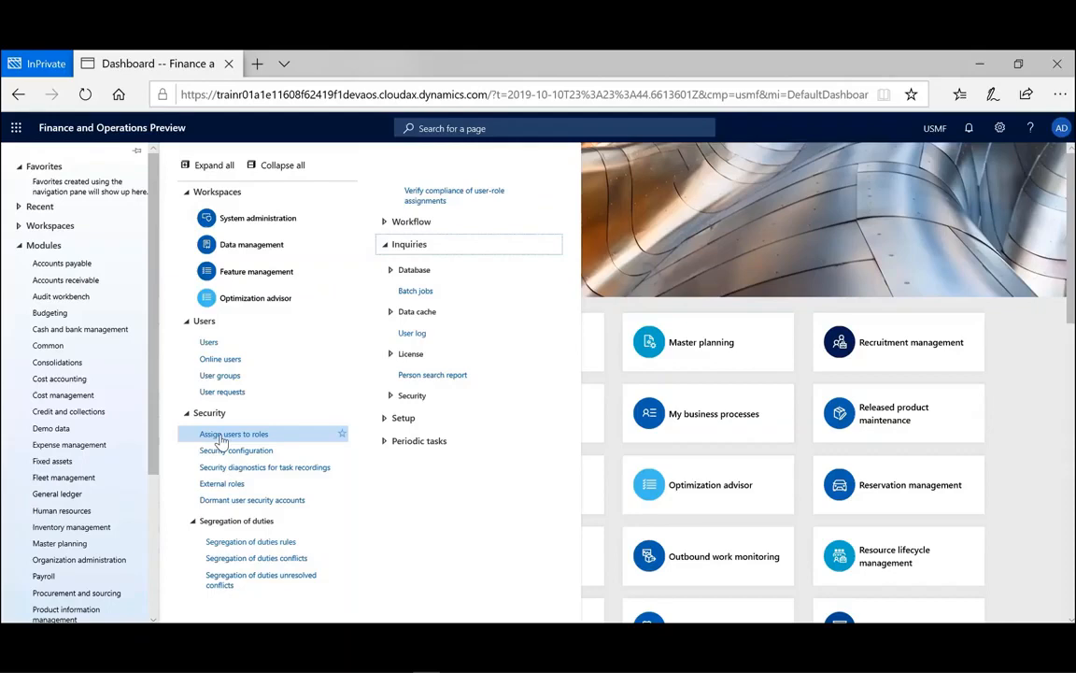
- Go to System administration > Security > Assign users to roles
click(221, 437)
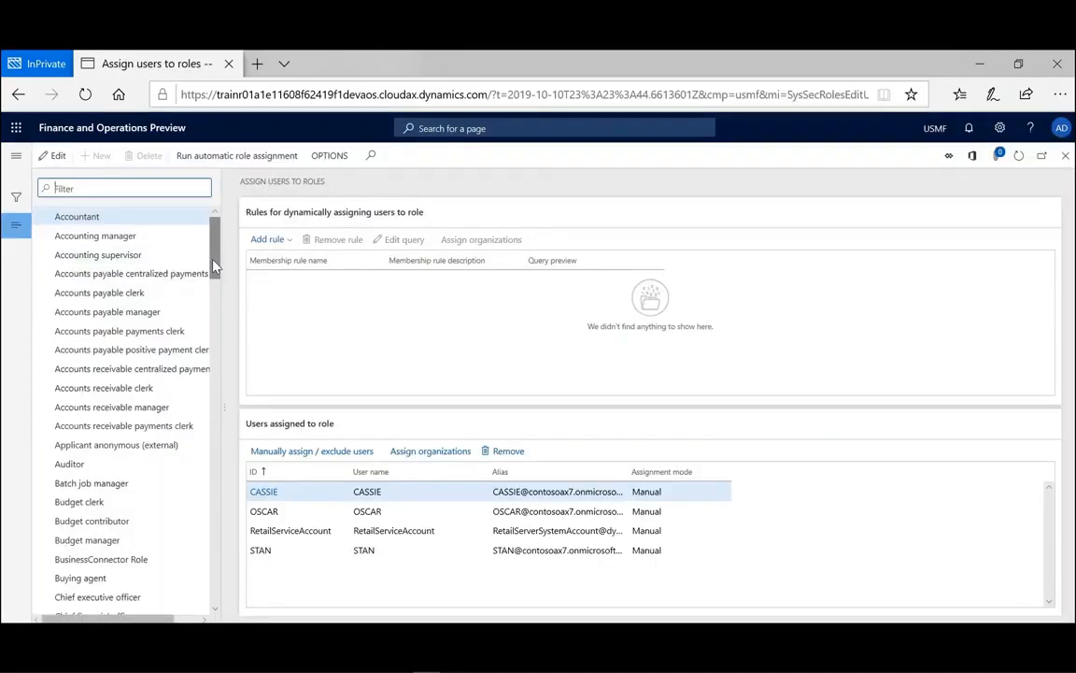
- Select the Accounting manager role and add a membership rule using the VendVendorPortalUsers query
click(131, 236)
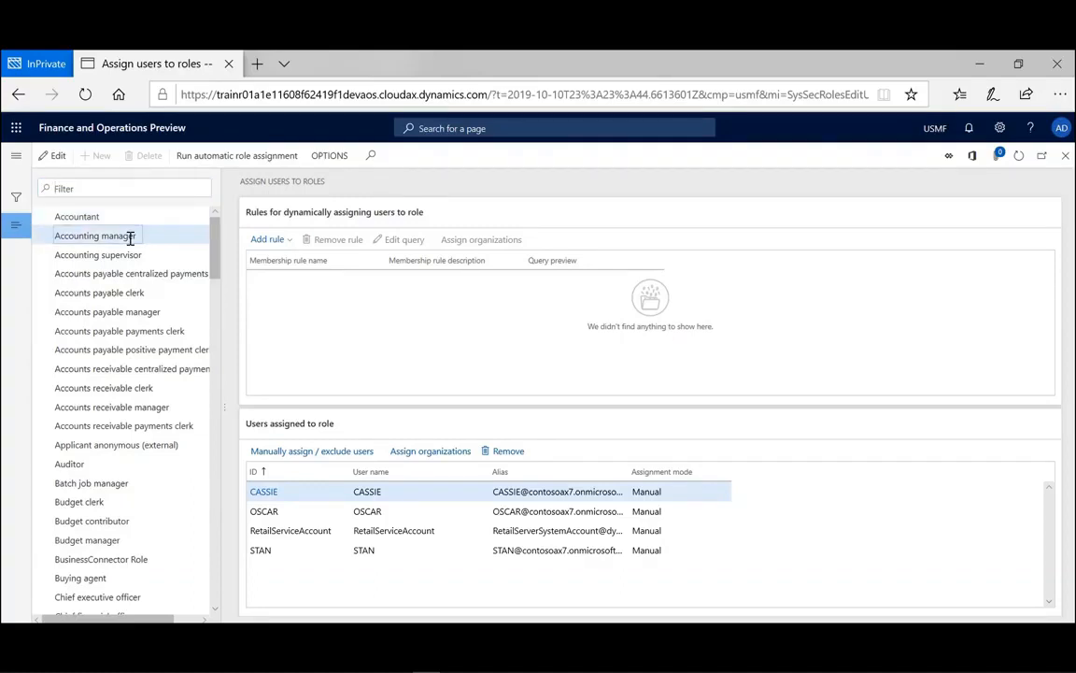
click(130, 237)
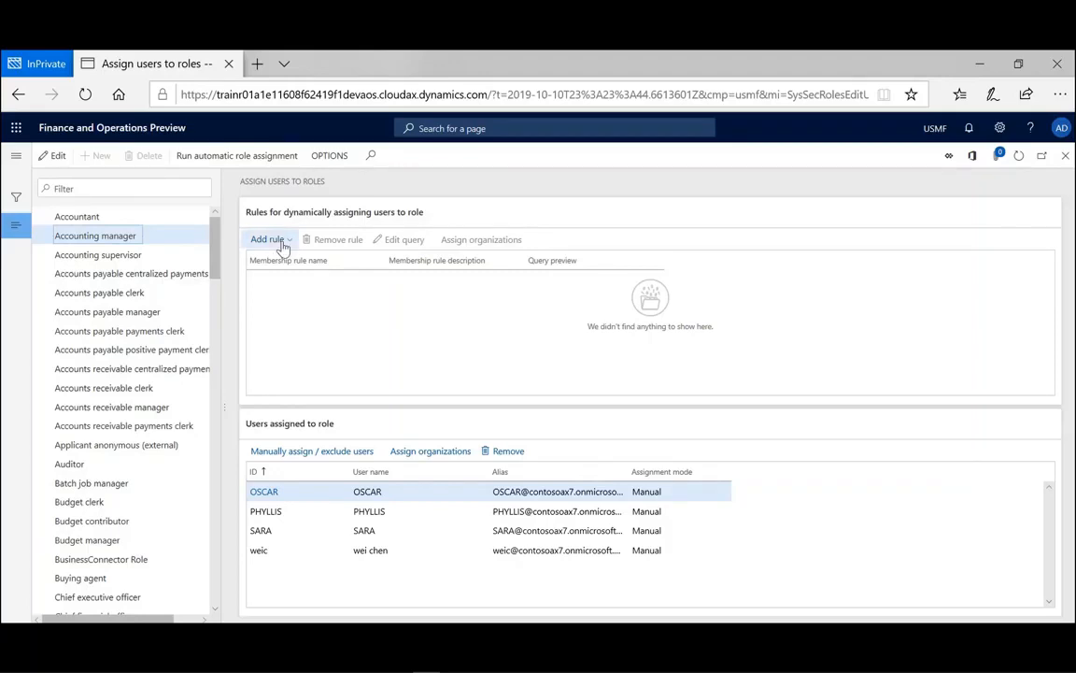
click(280, 245)
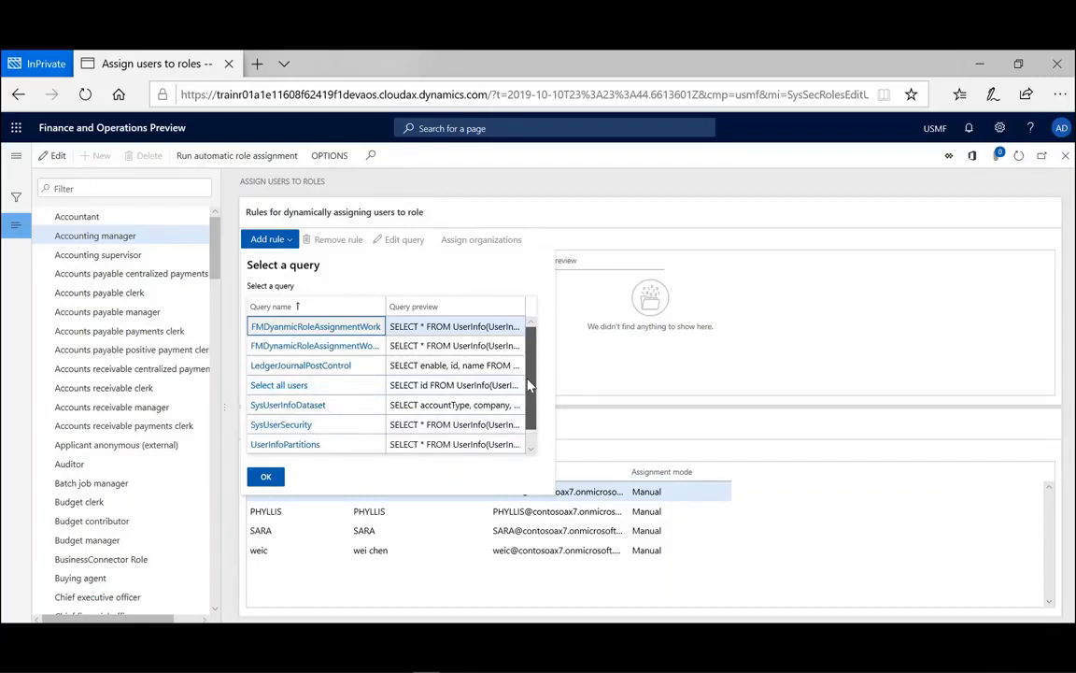
scroll(529, 385, down, 1)
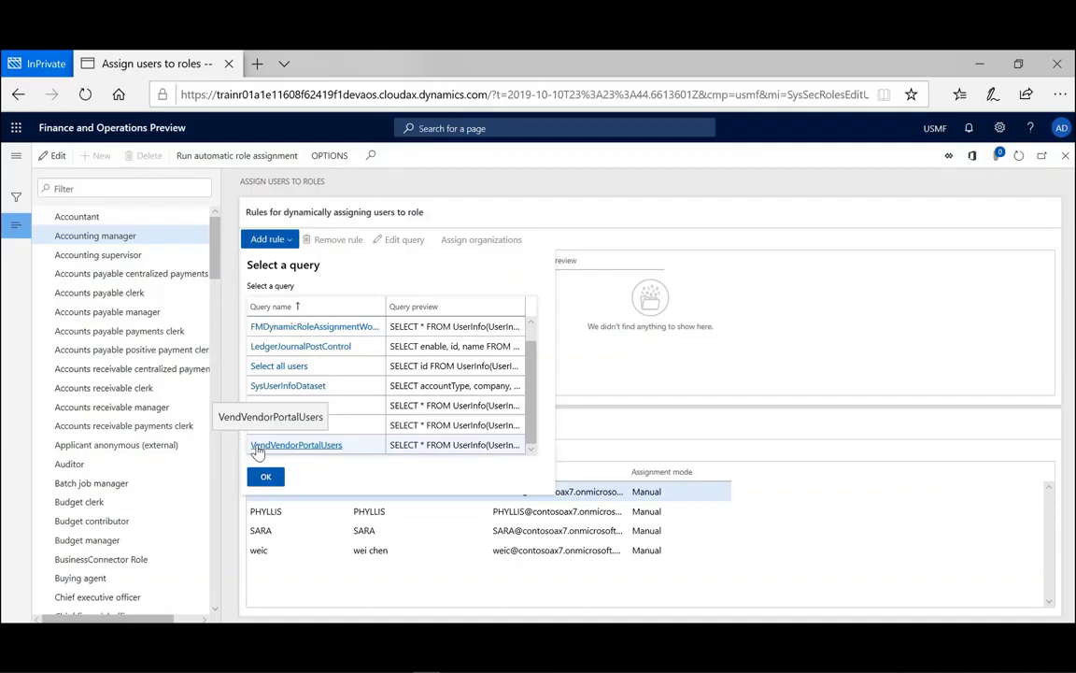
double_click(258, 446)
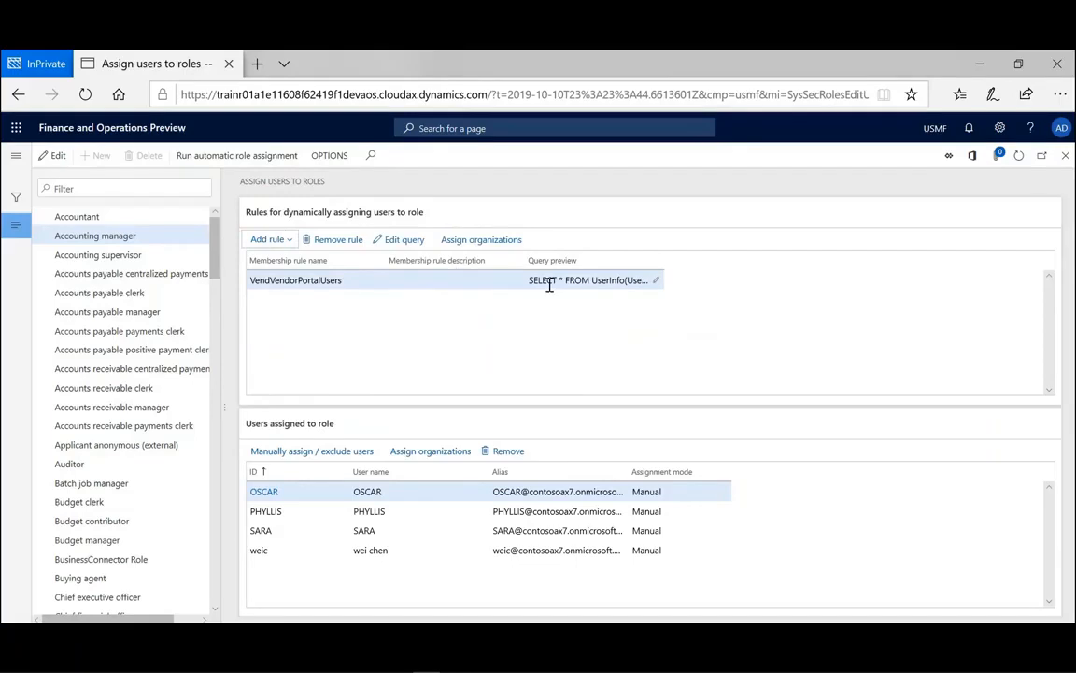
- Accept the VendVendorPortalUsers rule's query unchanged and run automatic role assignment
click(404, 241)
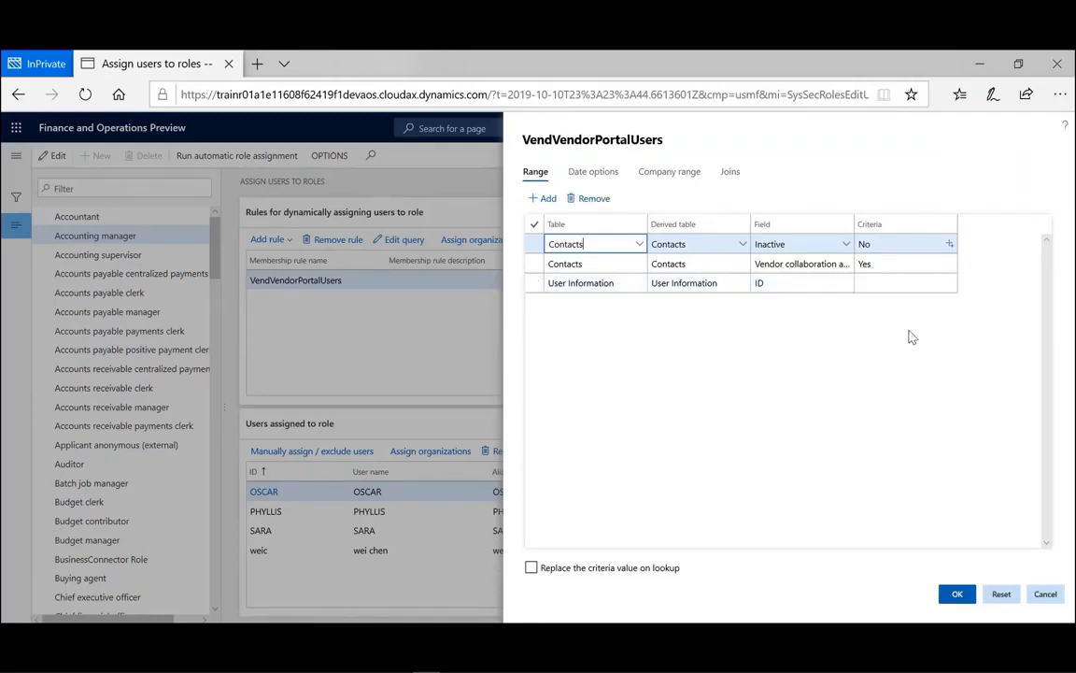
click(957, 595)
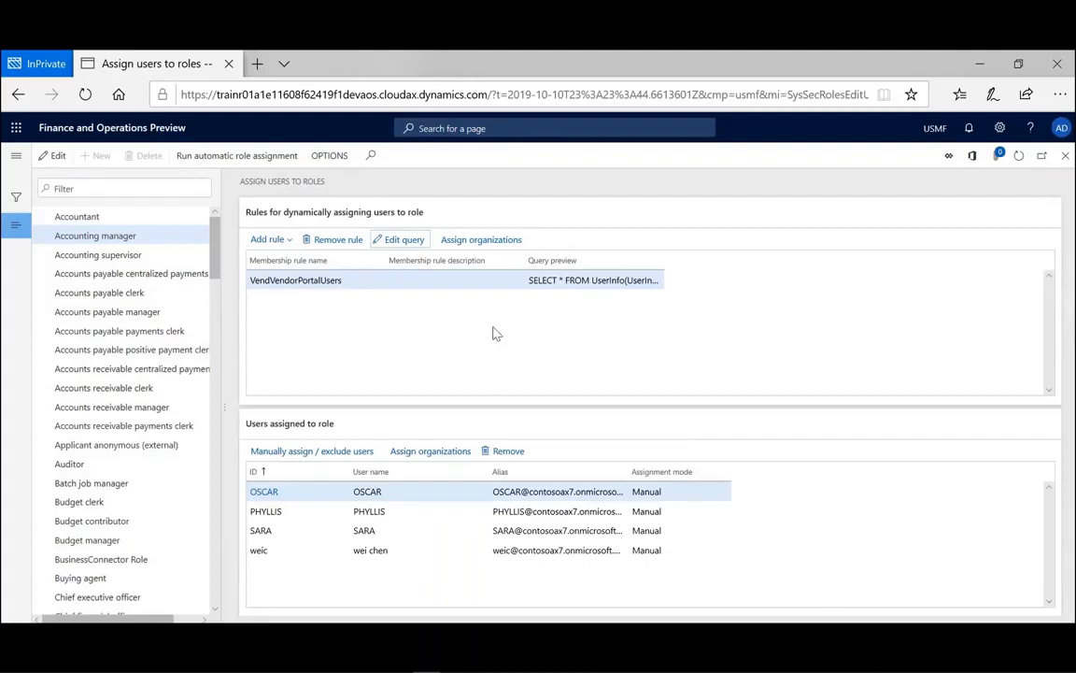
click(268, 160)
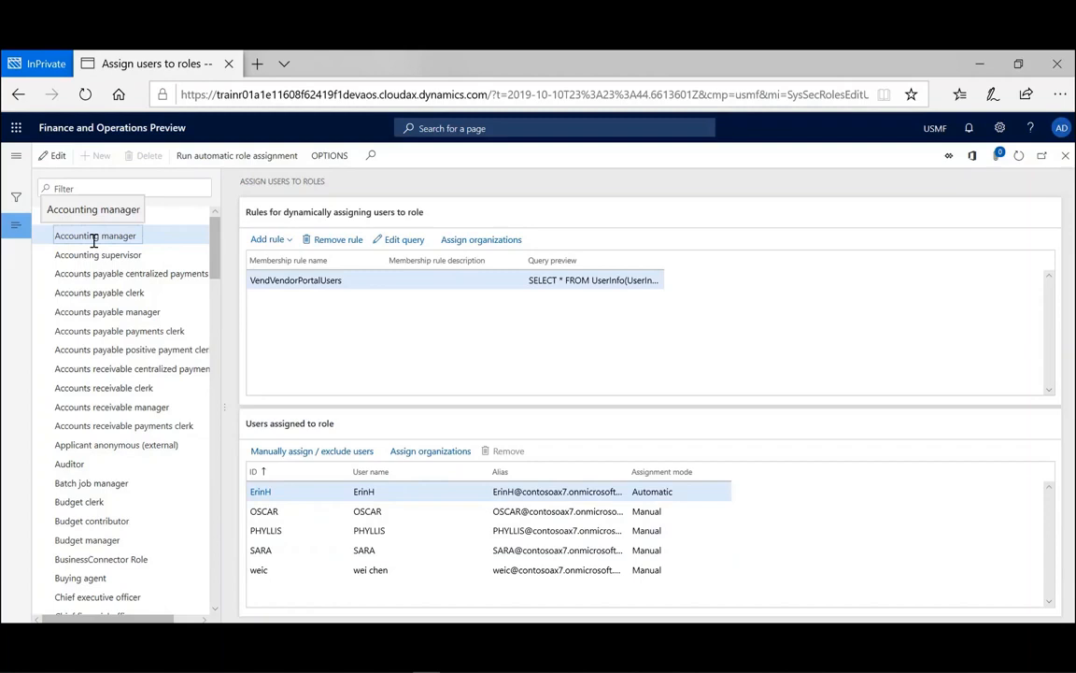
- In Manually assign / exclude users, filter by ID and reset the automatically assigned user's status
click(309, 452)
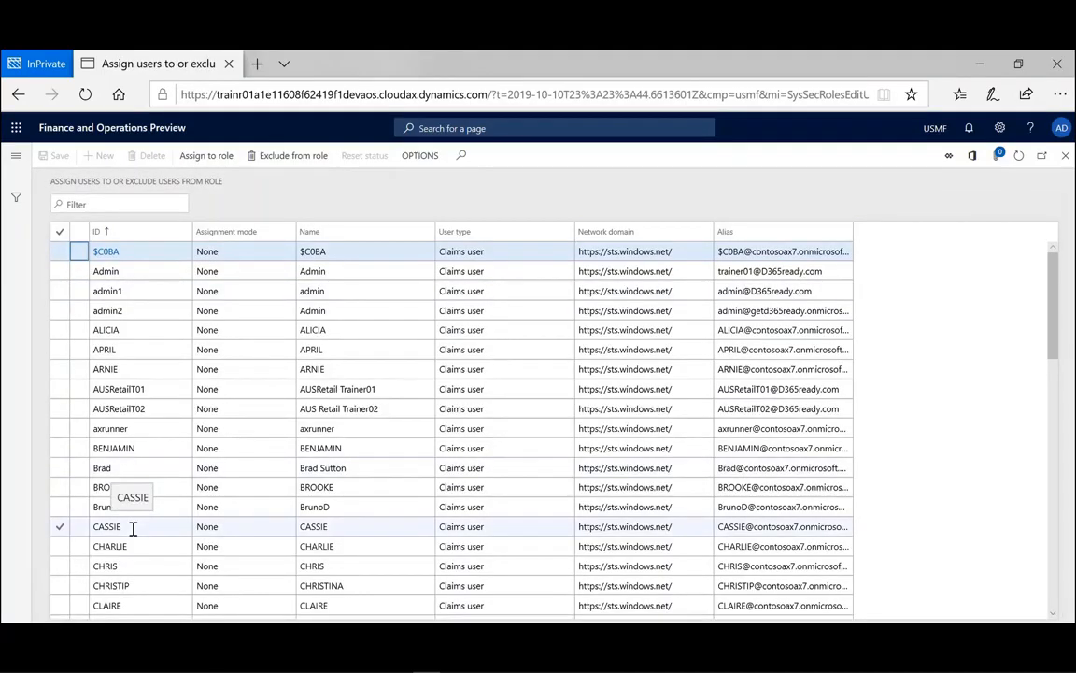
scroll(133, 529, down, 3)
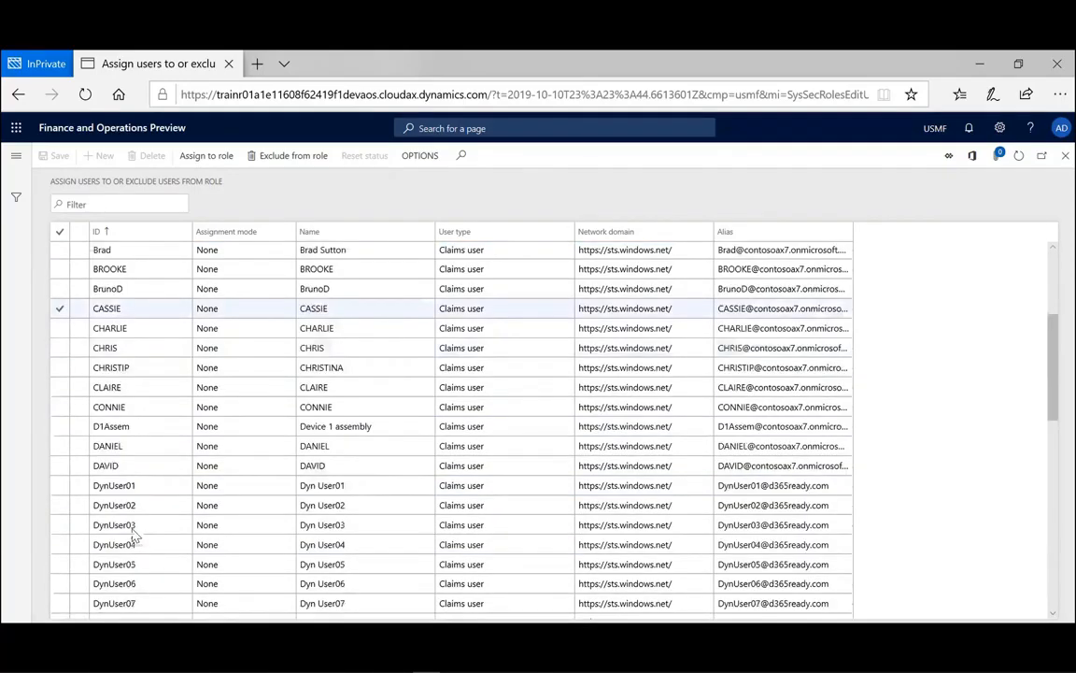
scroll(133, 535, down, 10)
click(184, 233)
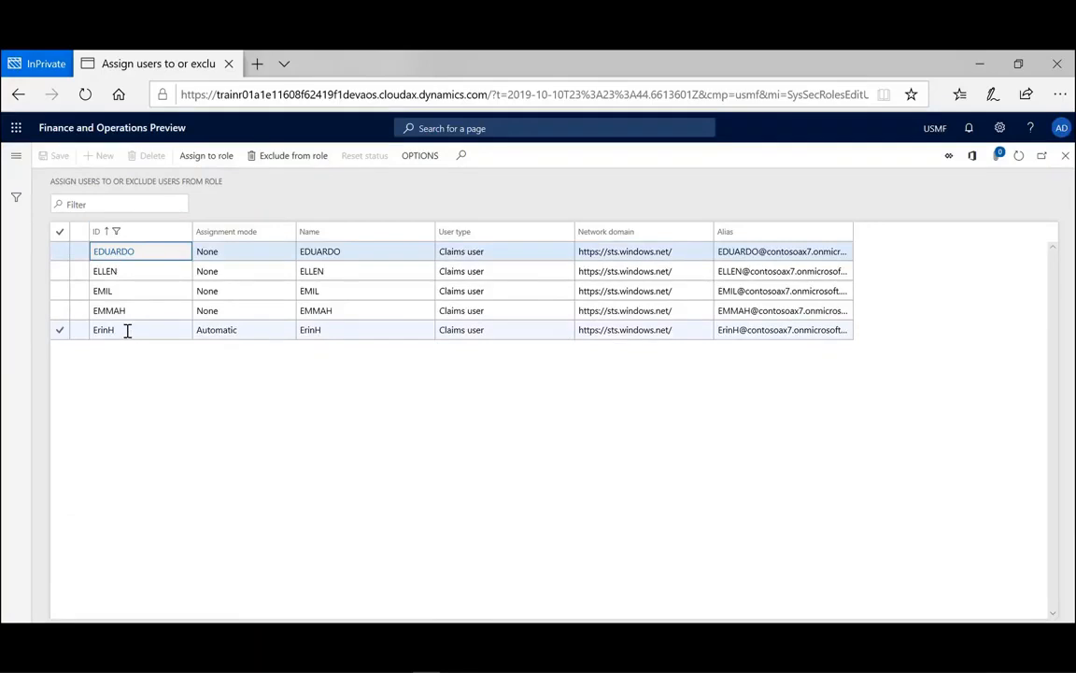
click(58, 332)
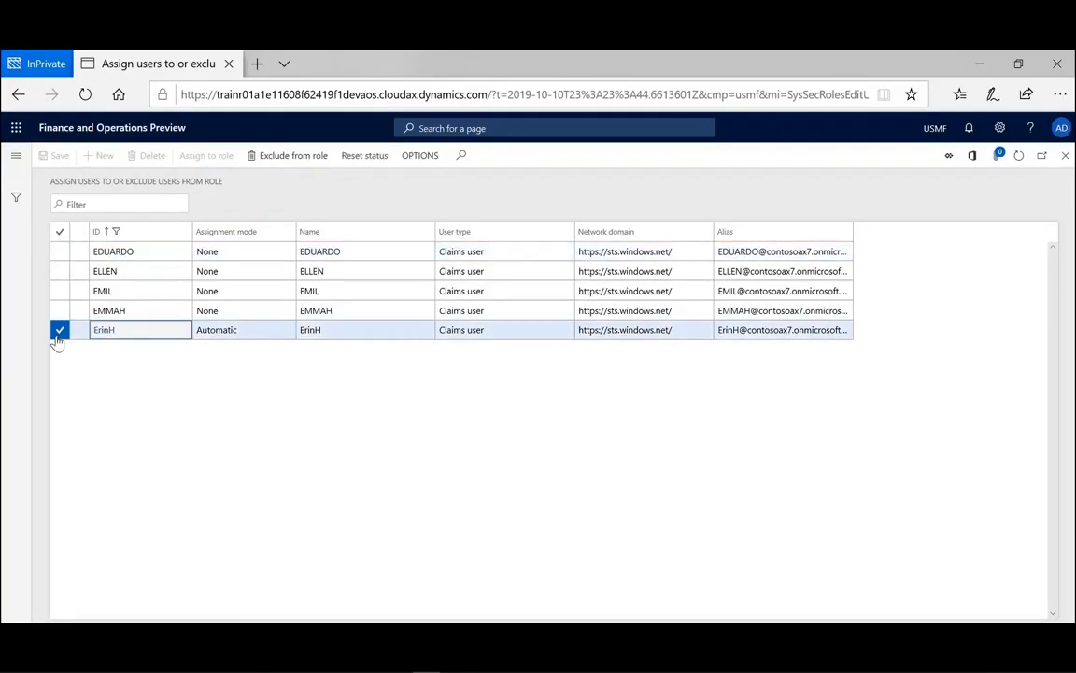
click(290, 159)
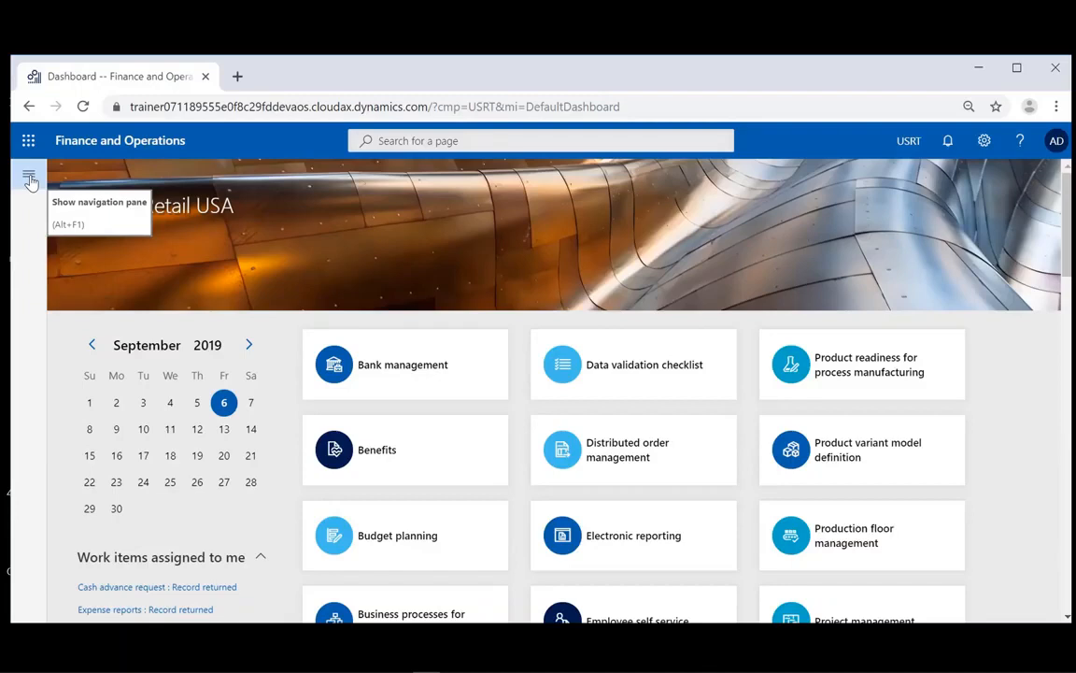
- Go to Modules > System administration > Security > Security configuration
click(29, 178)
drag(194, 357, 203, 540)
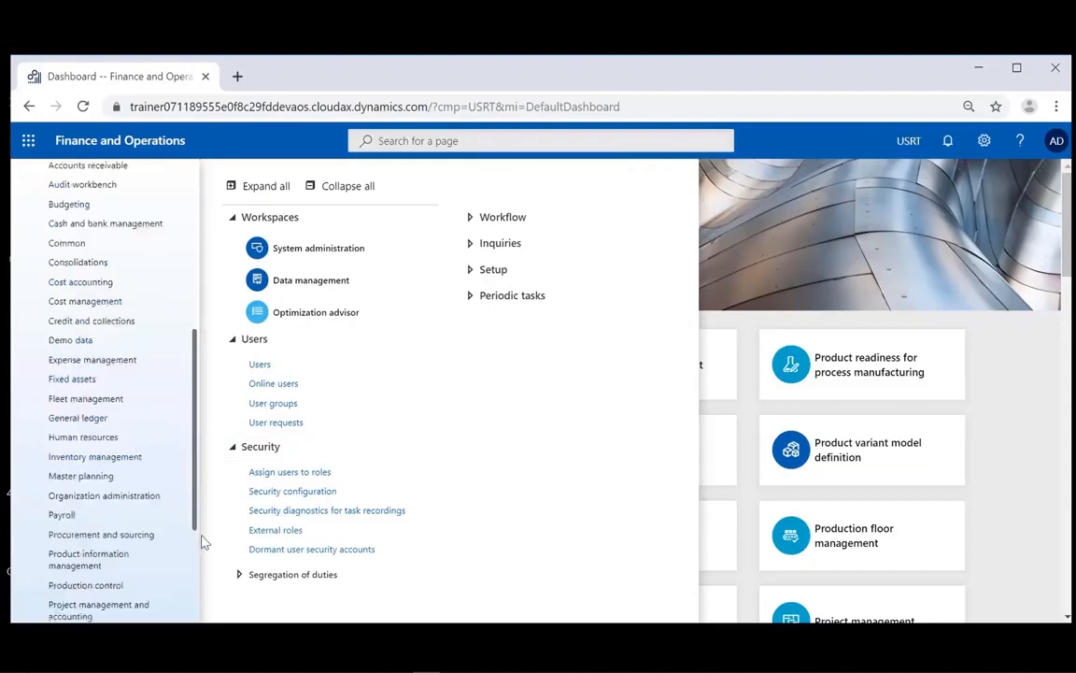
scroll(134, 542, down, 3)
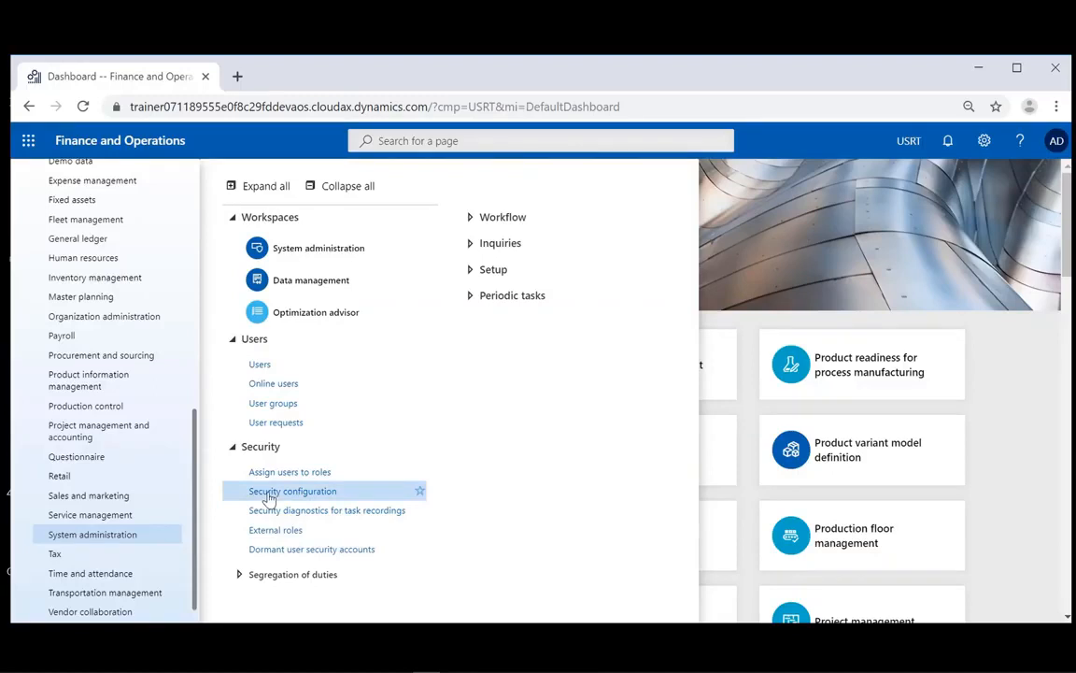
click(271, 495)
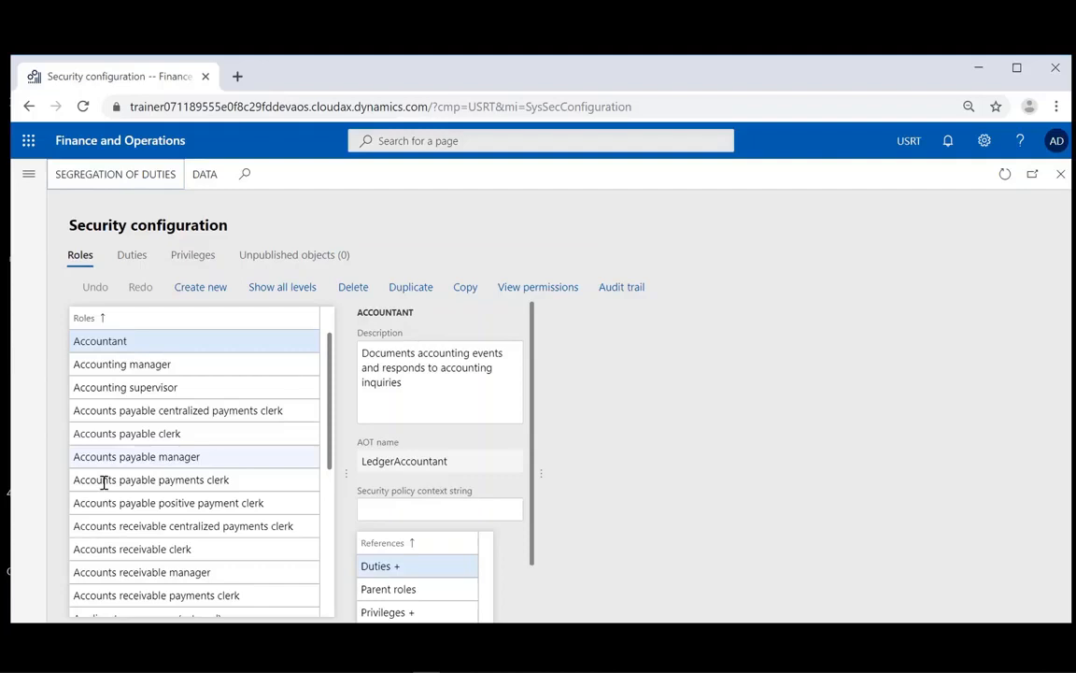
- Review the Duties and Privileges lists, then select Accounting manager on the Roles tab
click(131, 255)
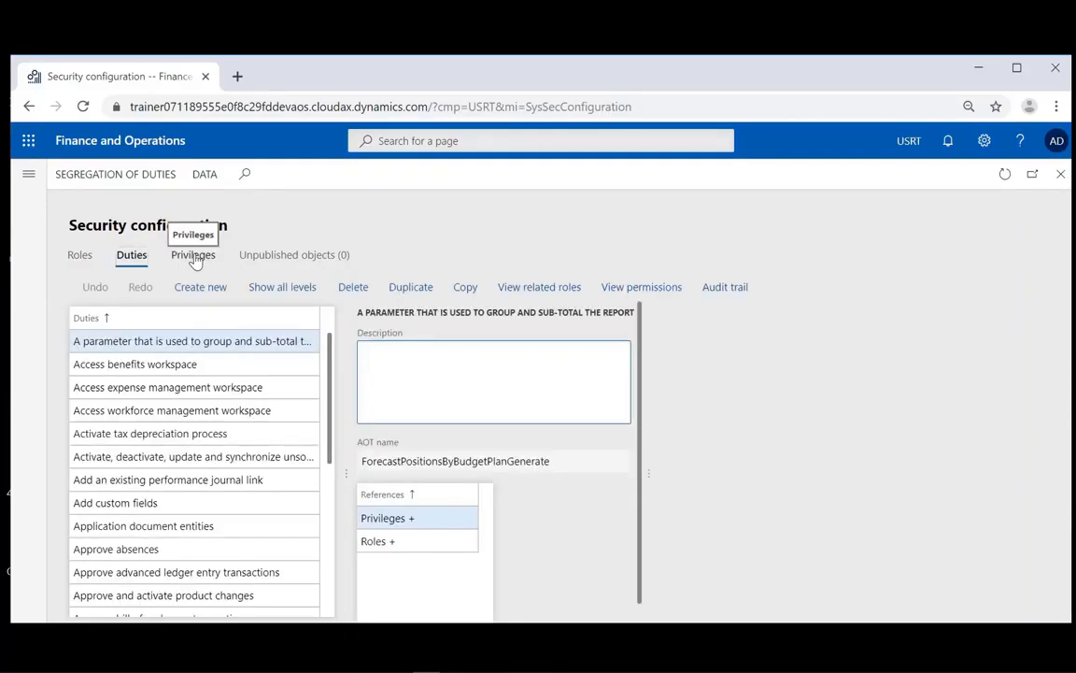
click(193, 256)
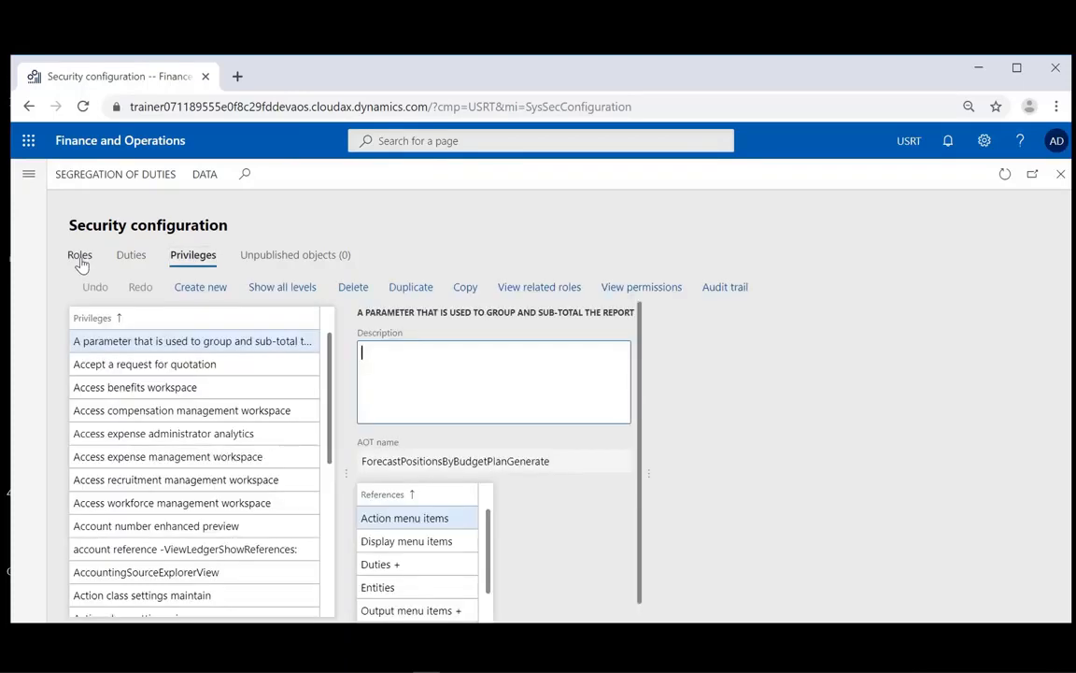
click(80, 258)
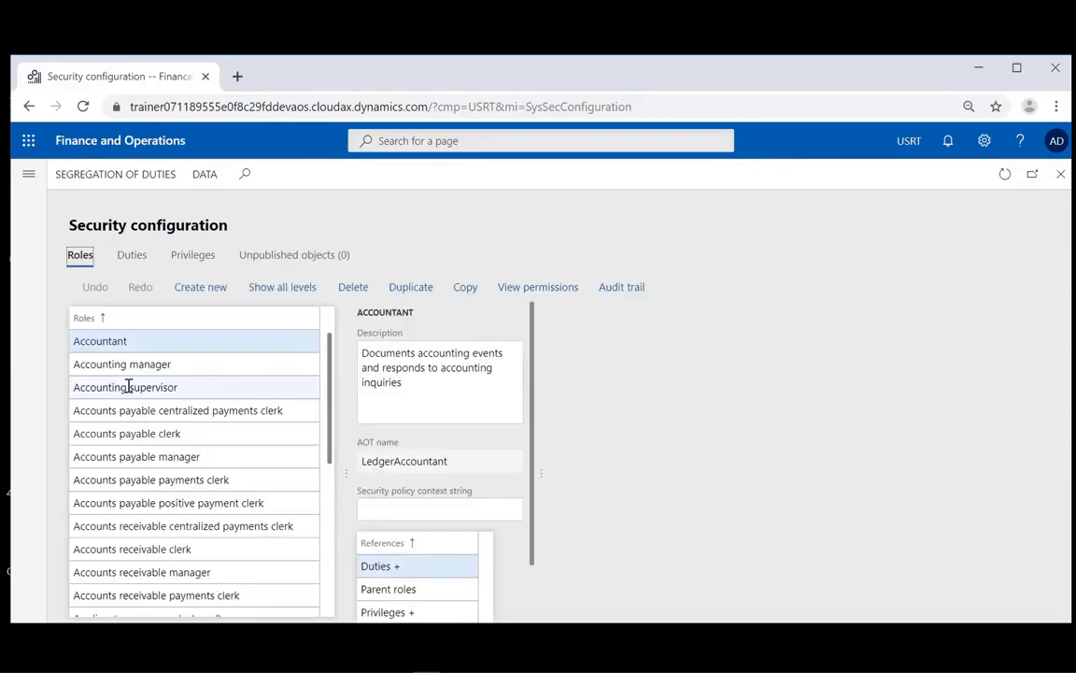
click(114, 367)
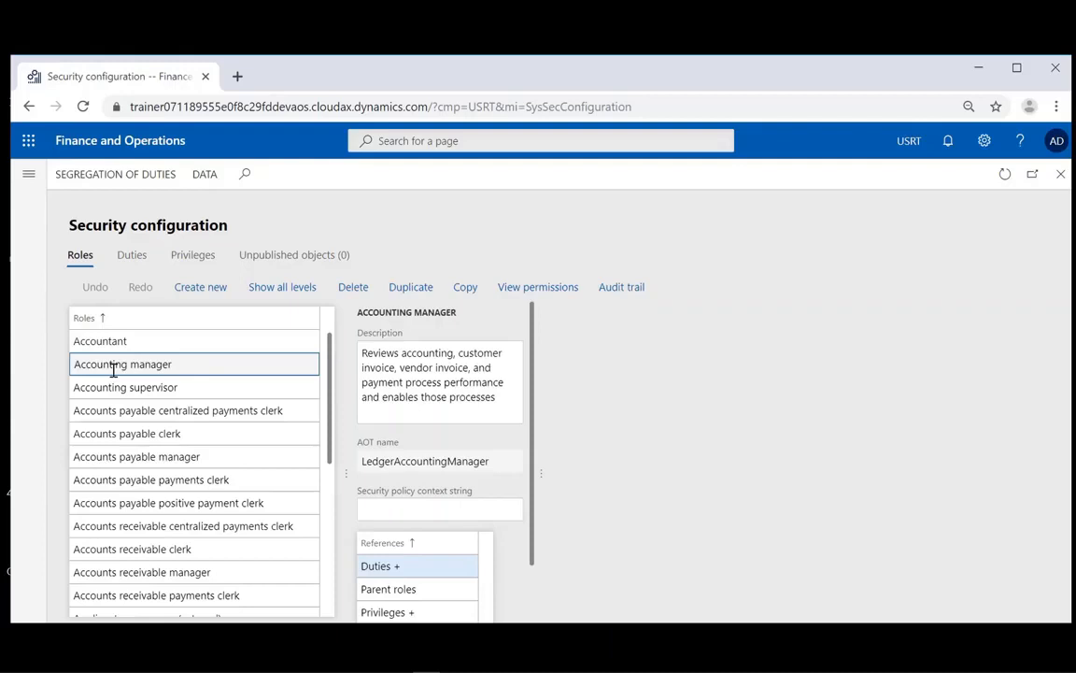
- Add the Approve absences duty to the Accounting manager role's references
click(417, 567)
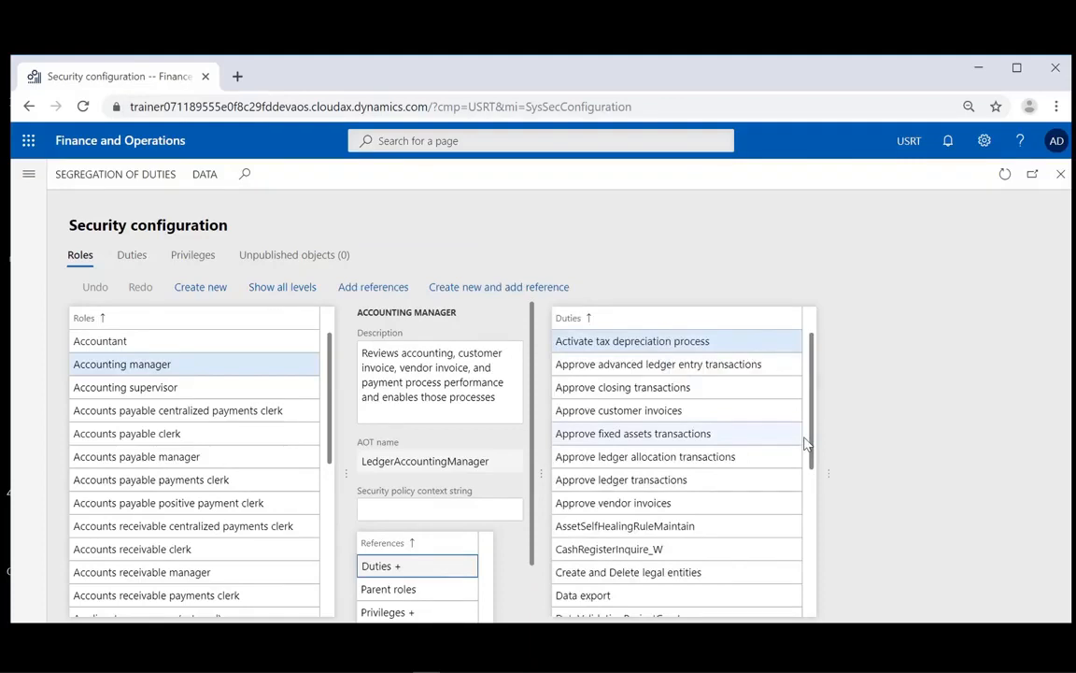
drag(809, 443, 813, 505)
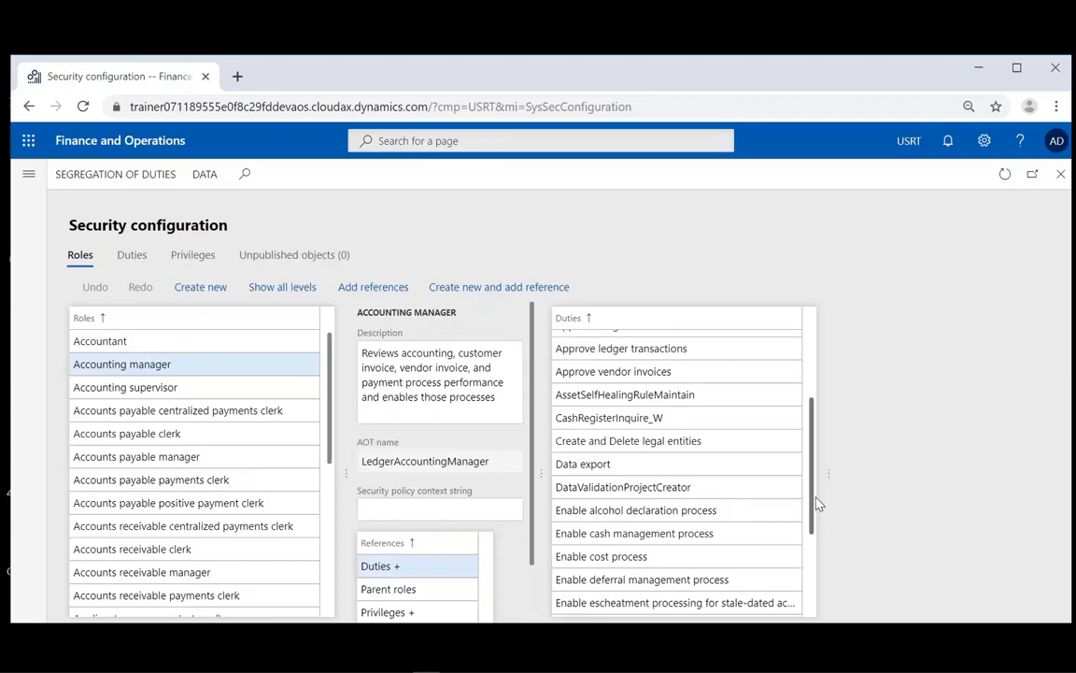
click(390, 291)
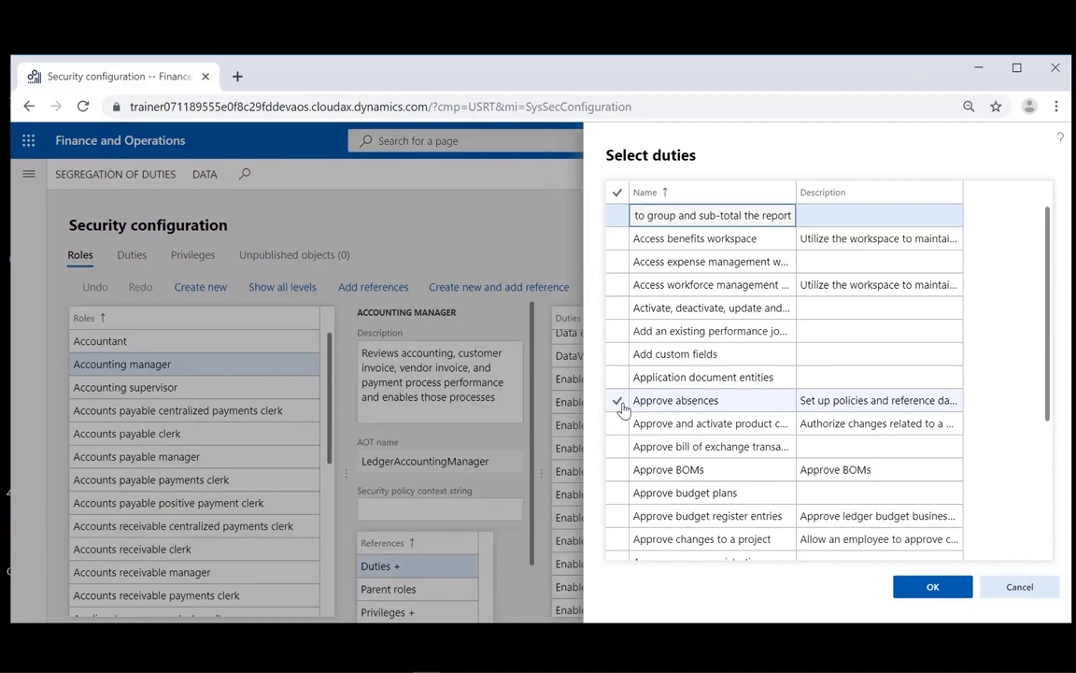
click(290, 257)
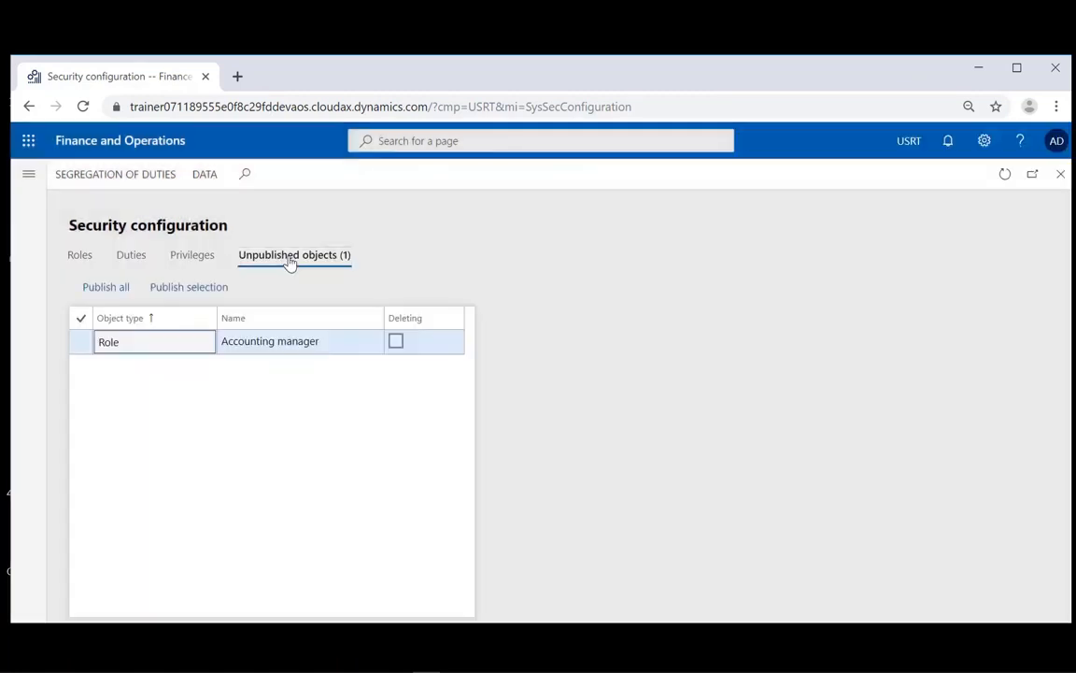
- Publish all unpublished changes and recheck Accounting manager's duties on the Roles tab
click(105, 289)
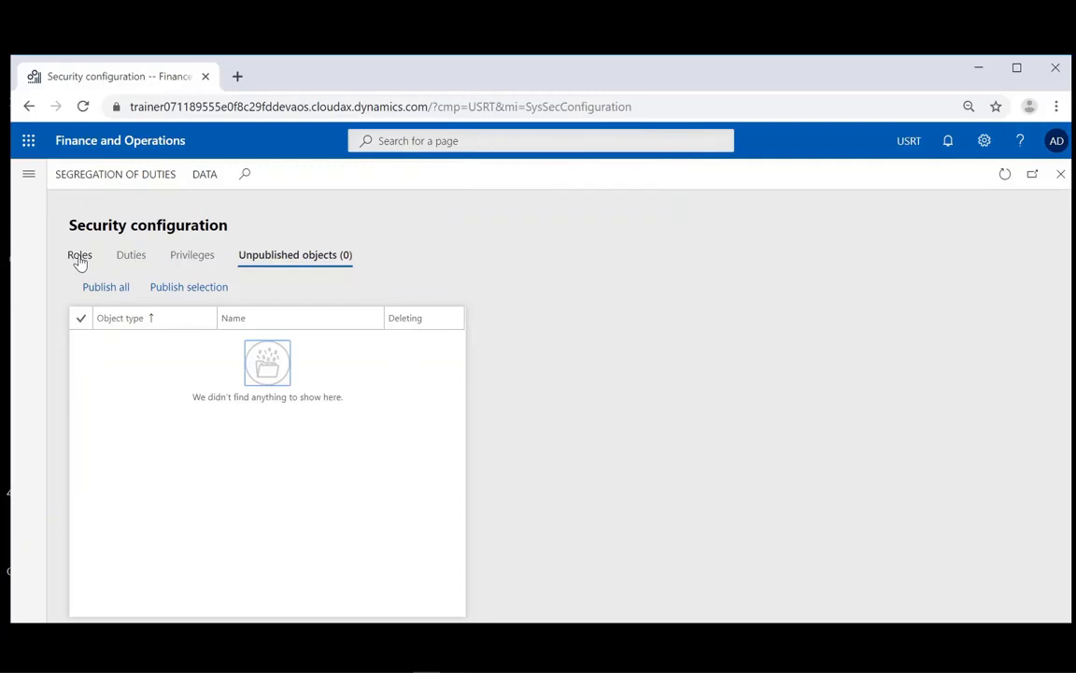
click(81, 257)
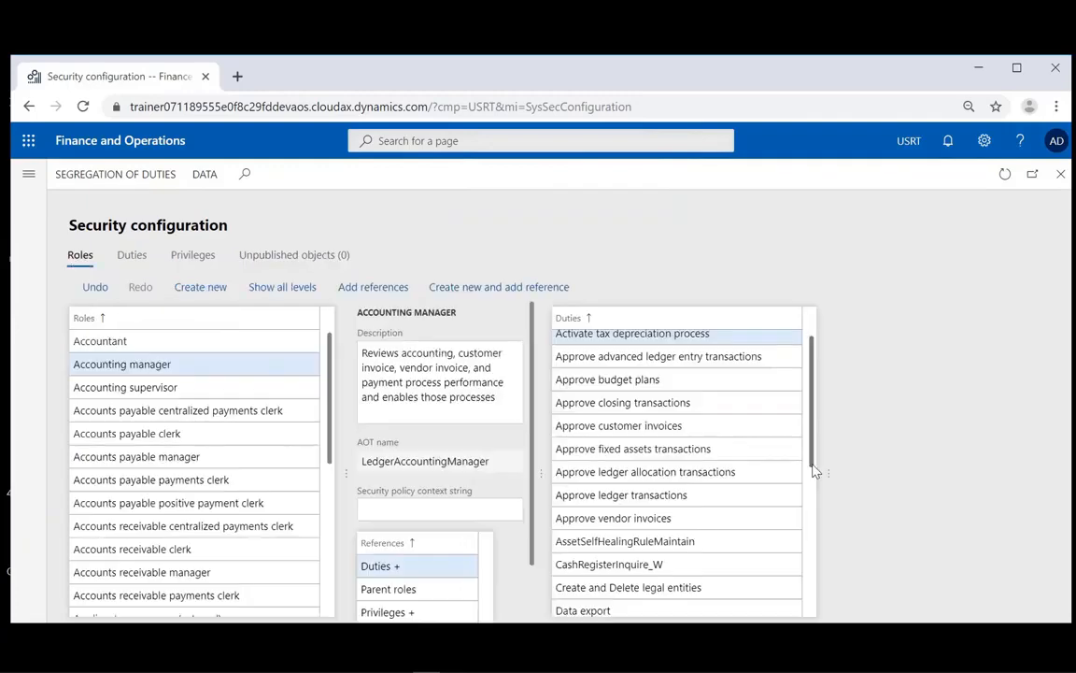
drag(813, 471, 822, 515)
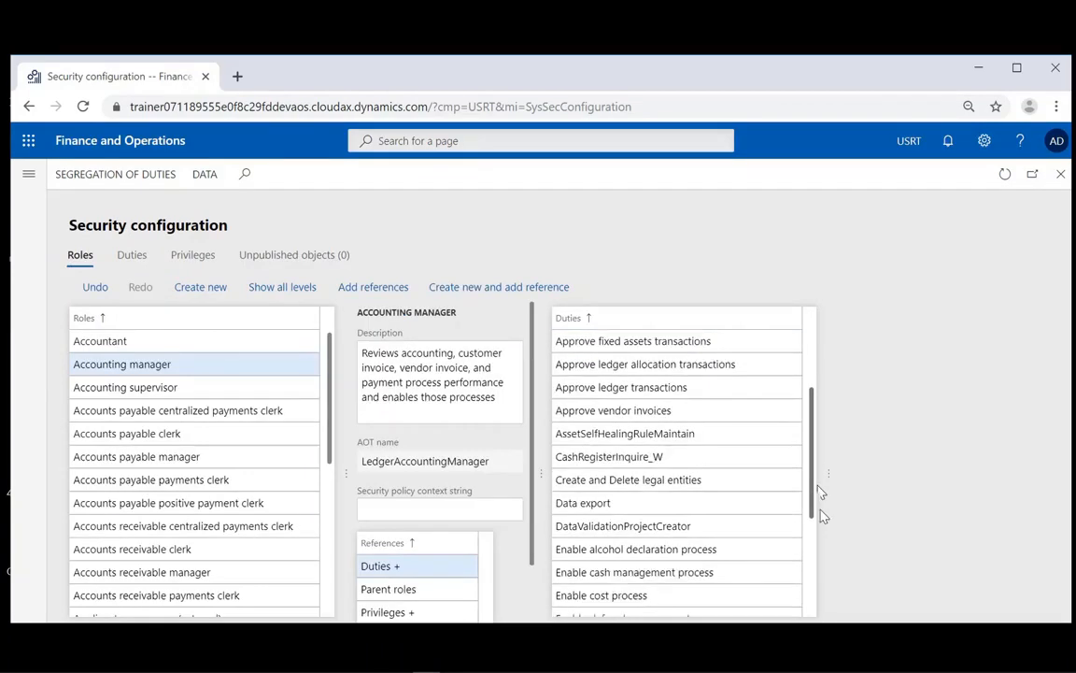
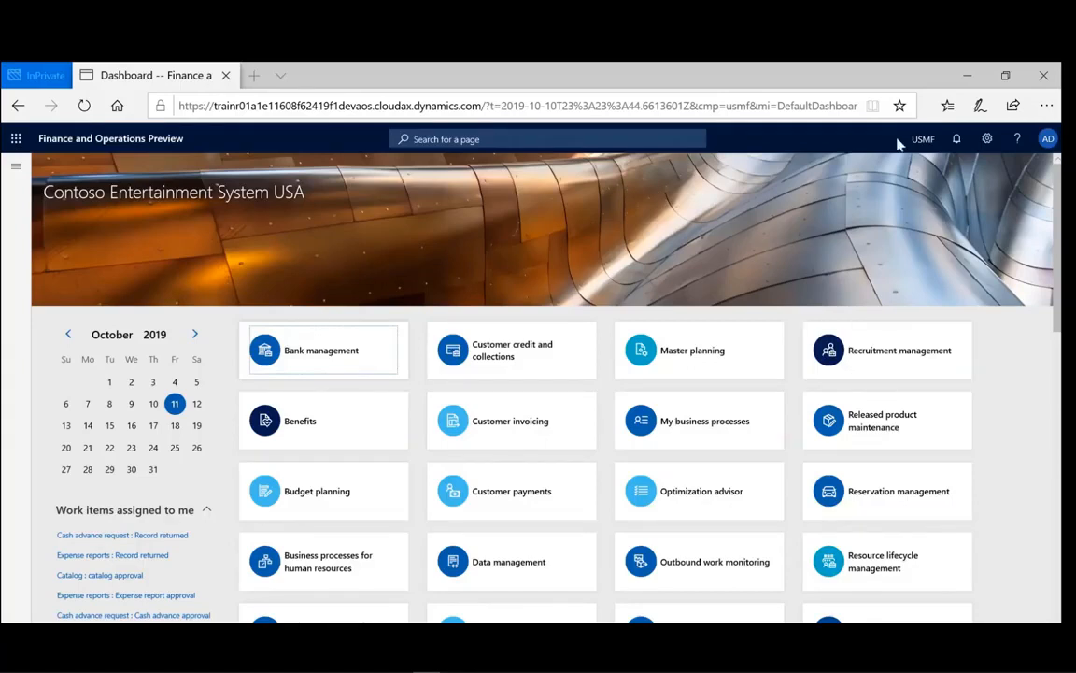
- Pick the orange colour theme in User options, try compact, then restore the larger element size
click(987, 140)
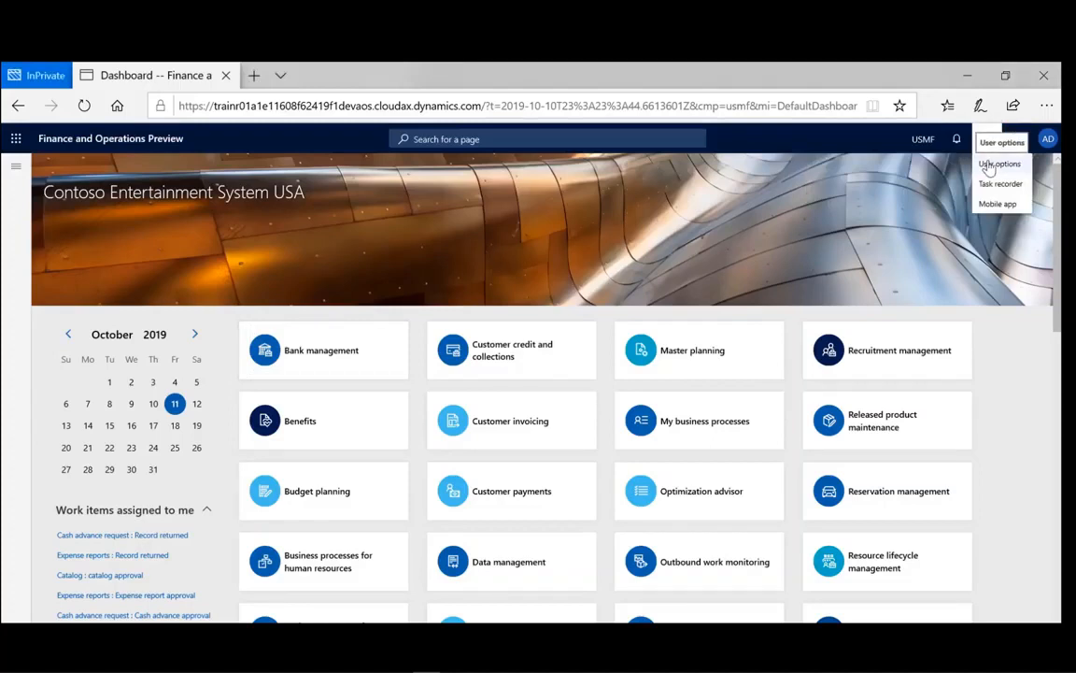
click(996, 165)
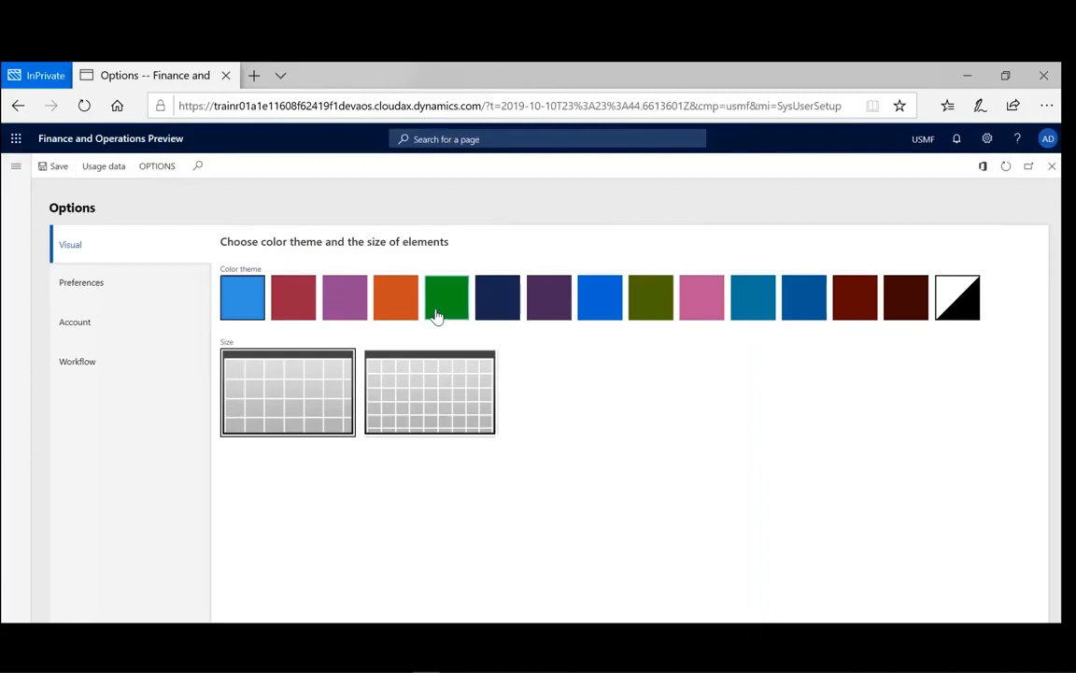
click(435, 316)
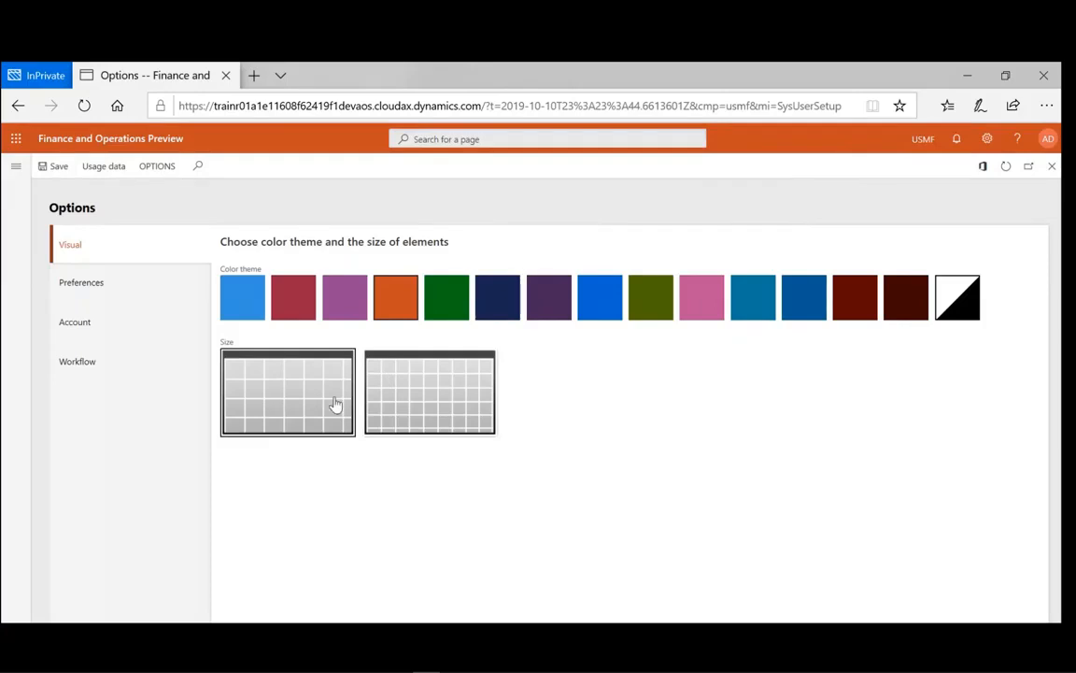
click(431, 397)
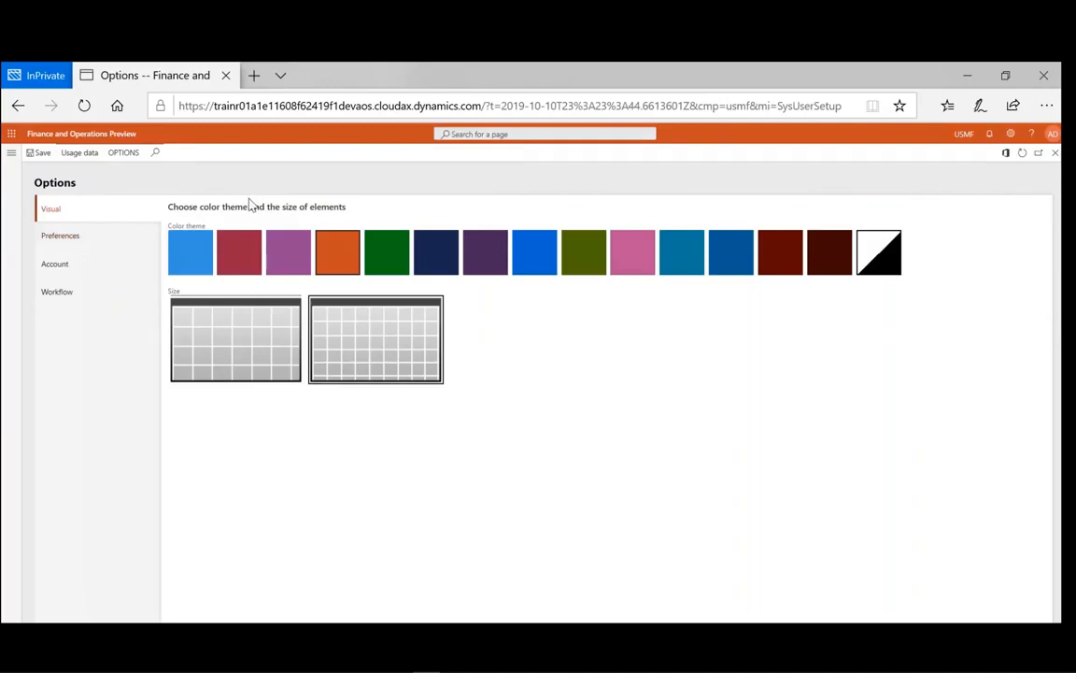
click(54, 136)
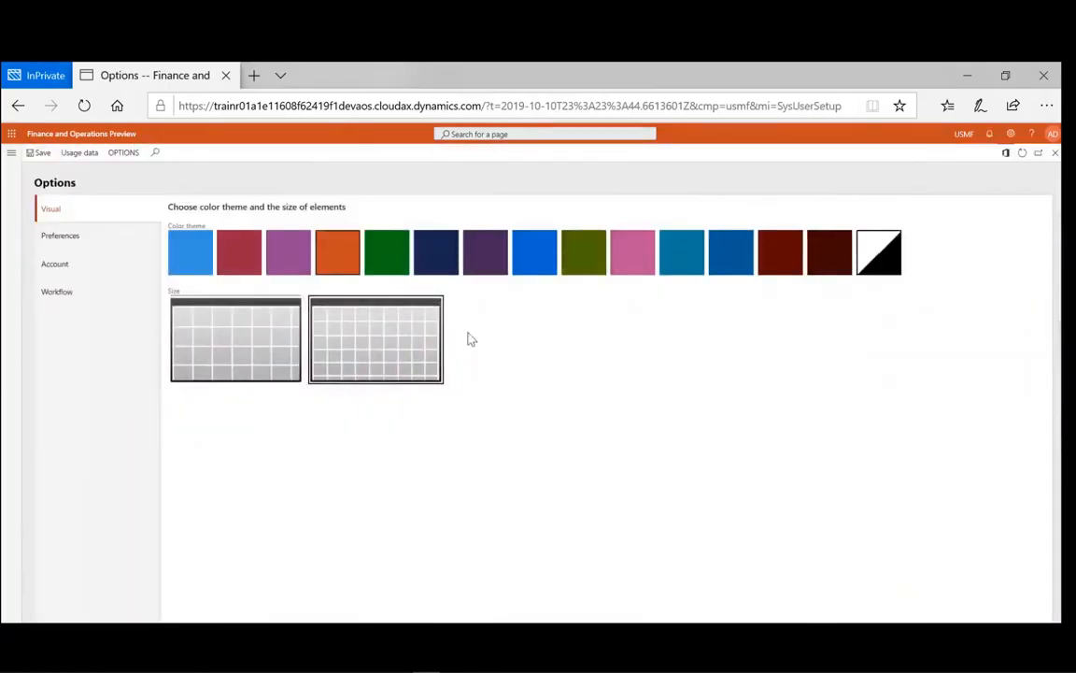
click(217, 337)
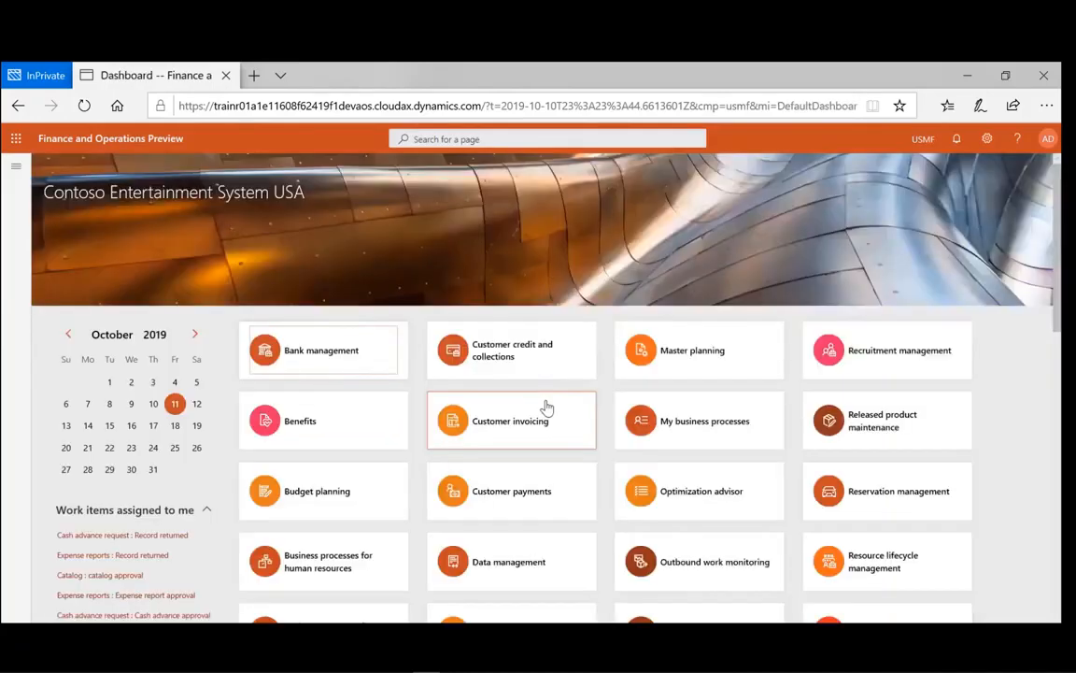
- Bring up the User options Preferences page showing startup company DAT and Default dashboard
click(986, 140)
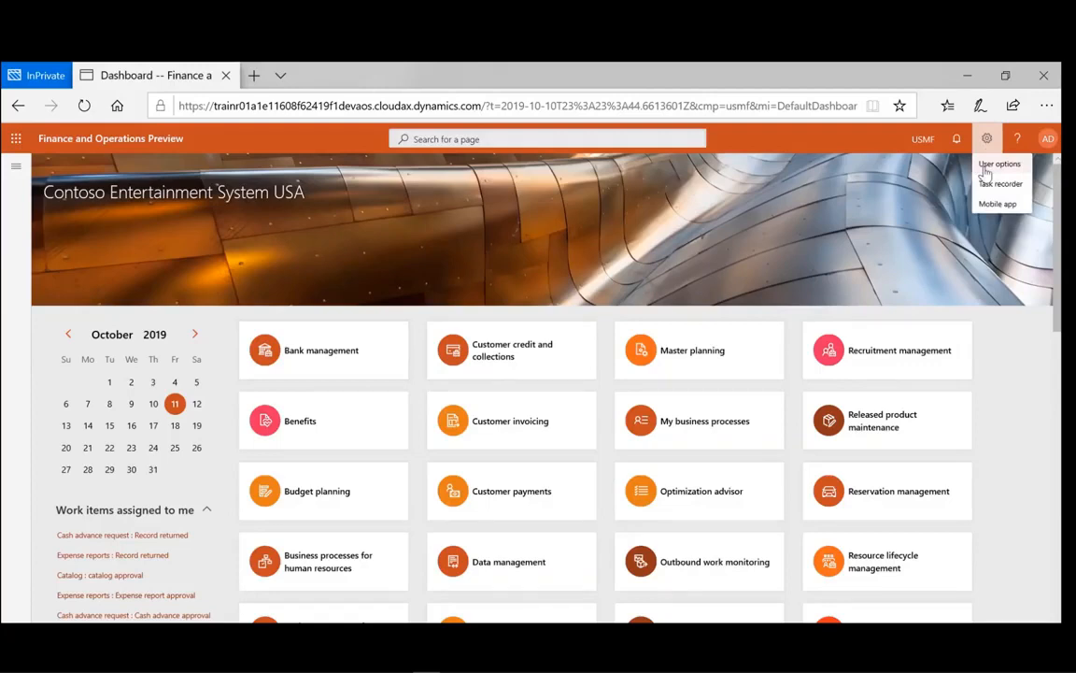
click(988, 168)
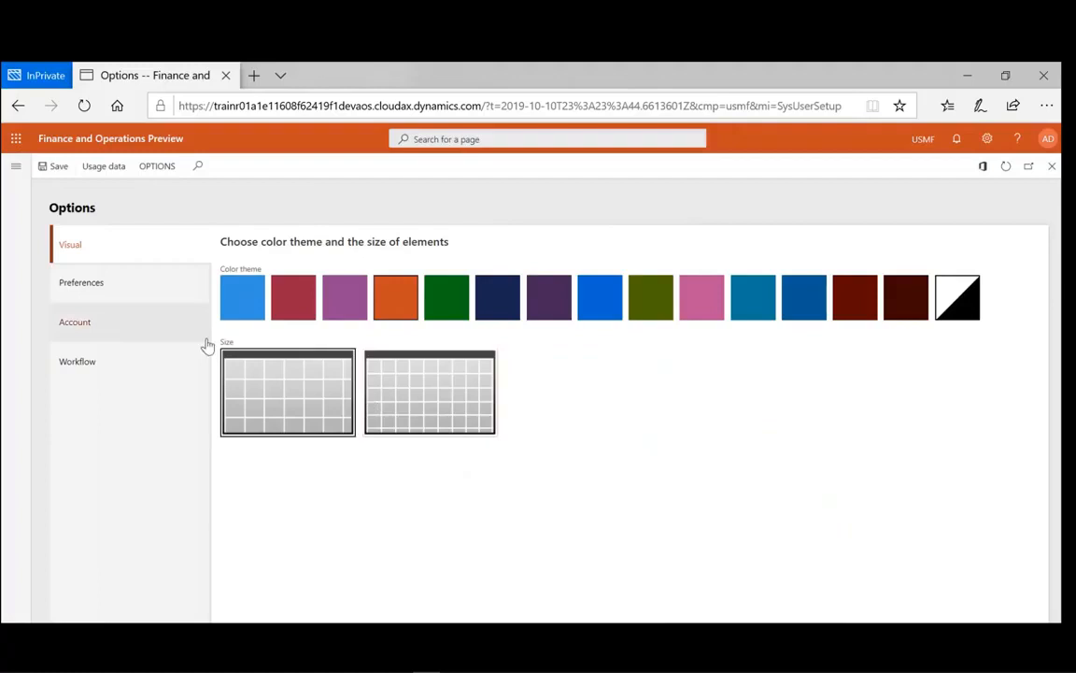
click(95, 292)
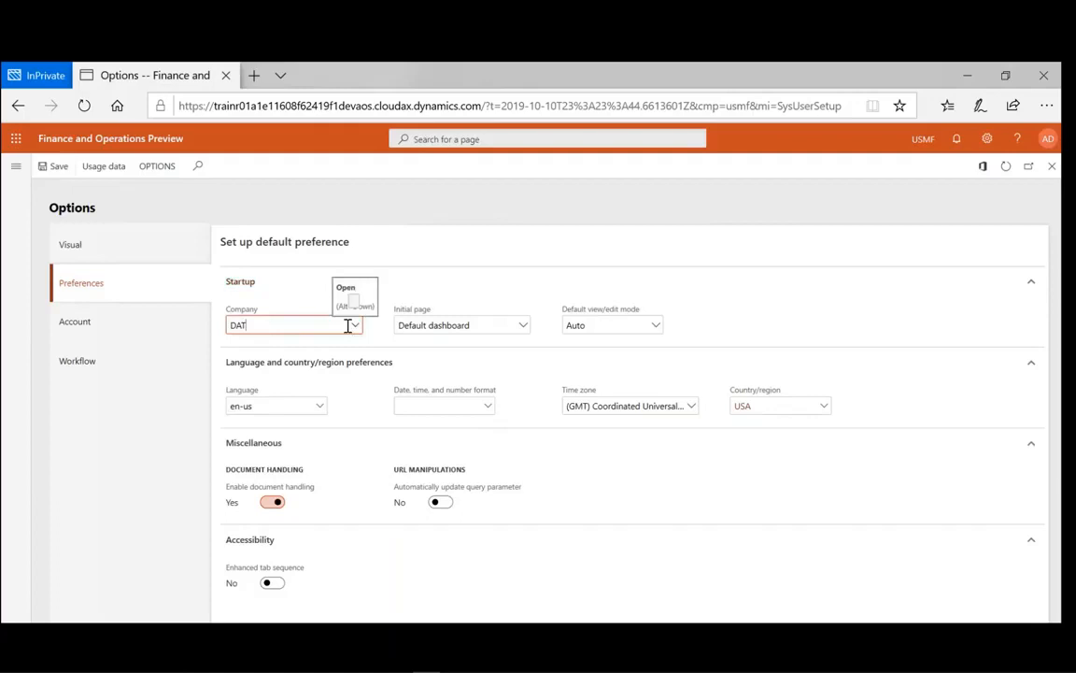
- Replace startup company DAT with USRT and make Employee self service the initial page
drag(348, 325, 231, 319)
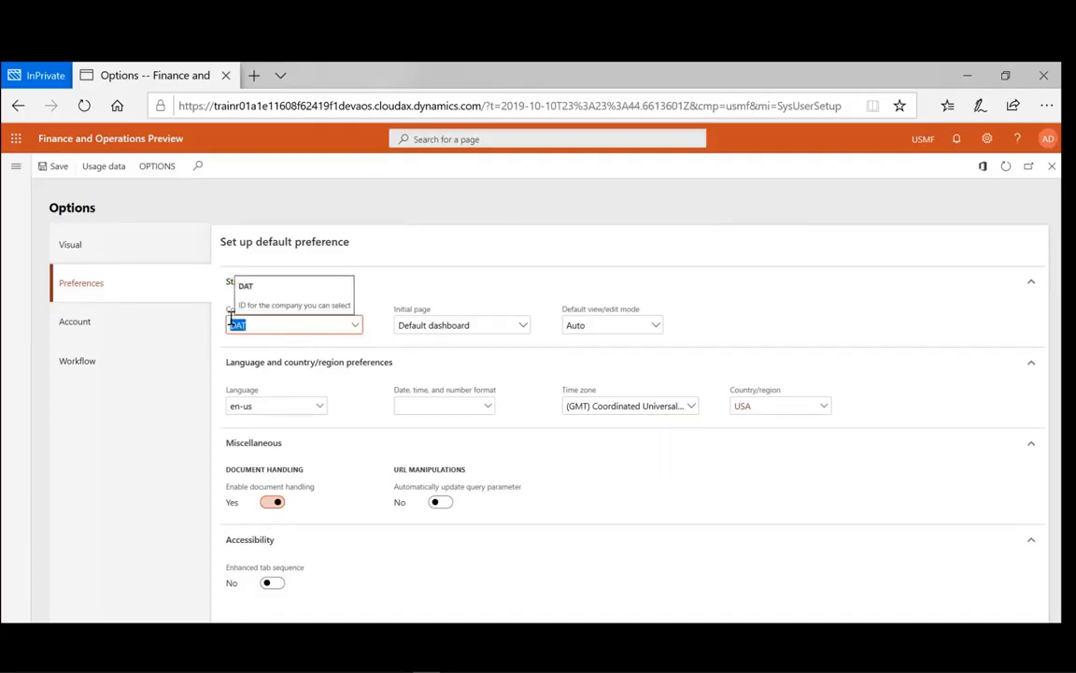
text(USR)
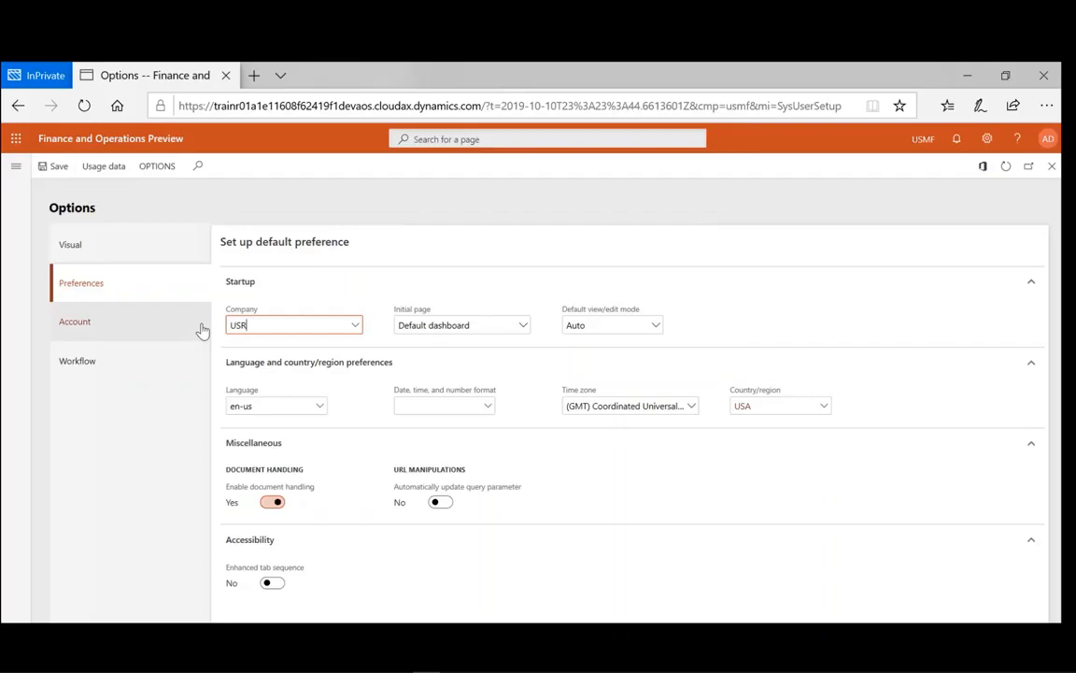
text(T)
key(Tab)
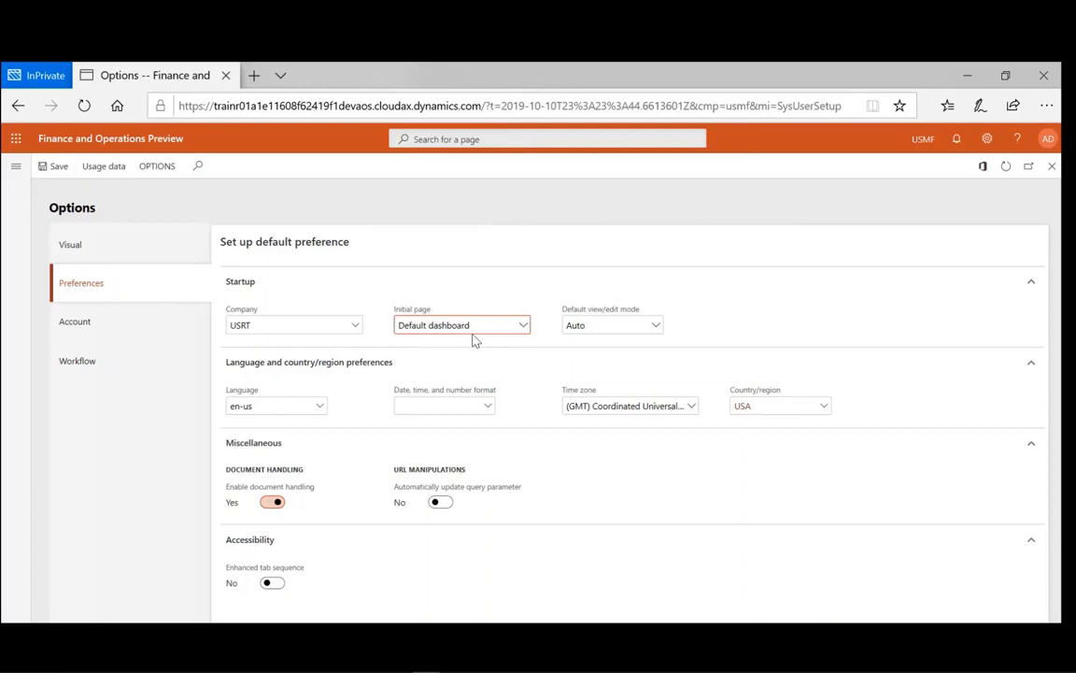
click(473, 329)
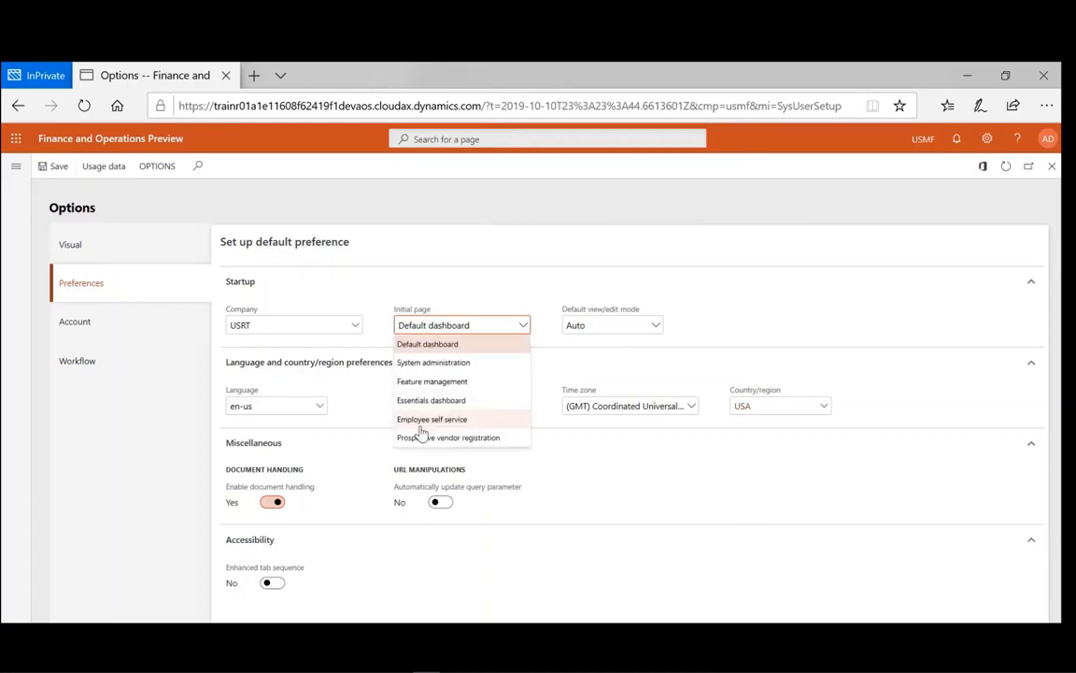
click(422, 419)
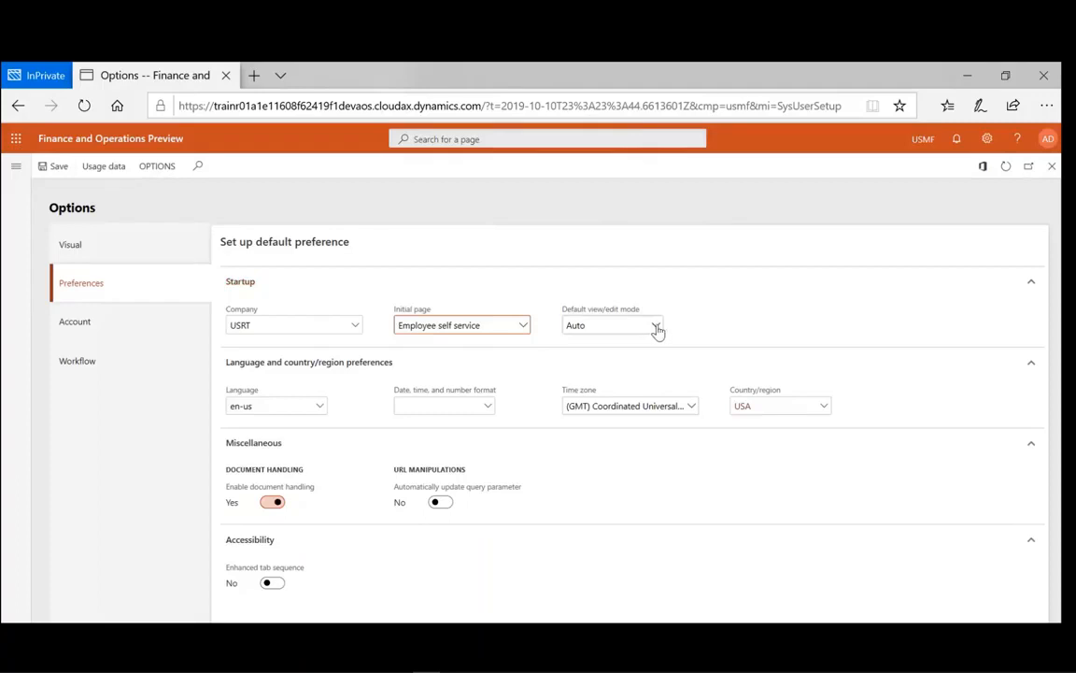
- Try View and Edit for the default view/edit mode, then leave it on Auto
click(656, 327)
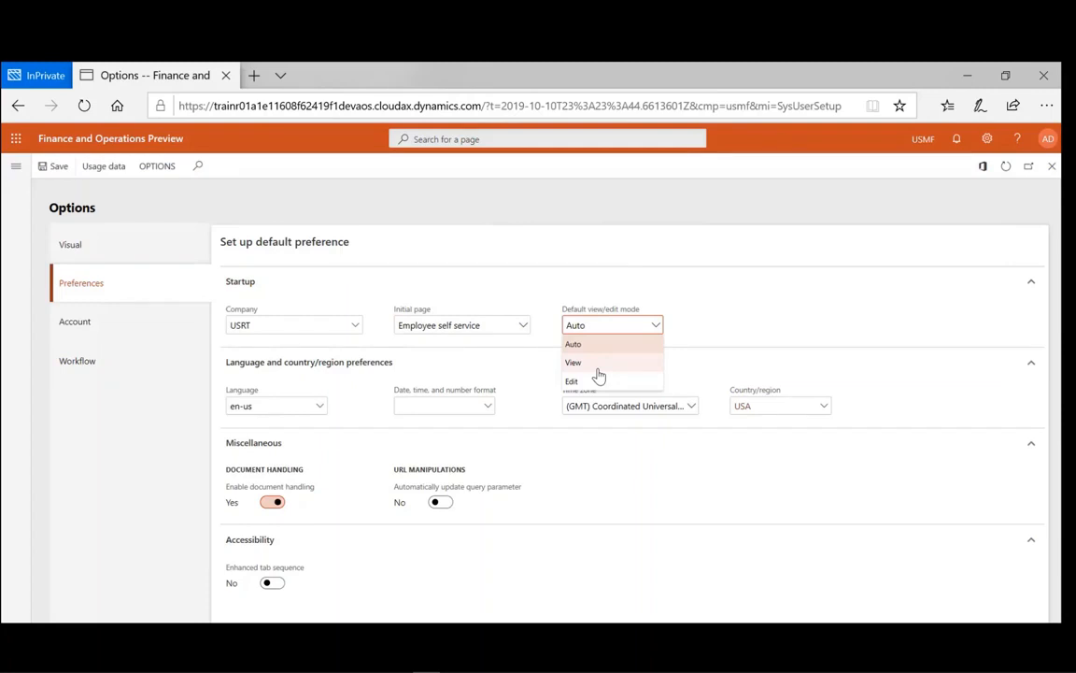
click(598, 368)
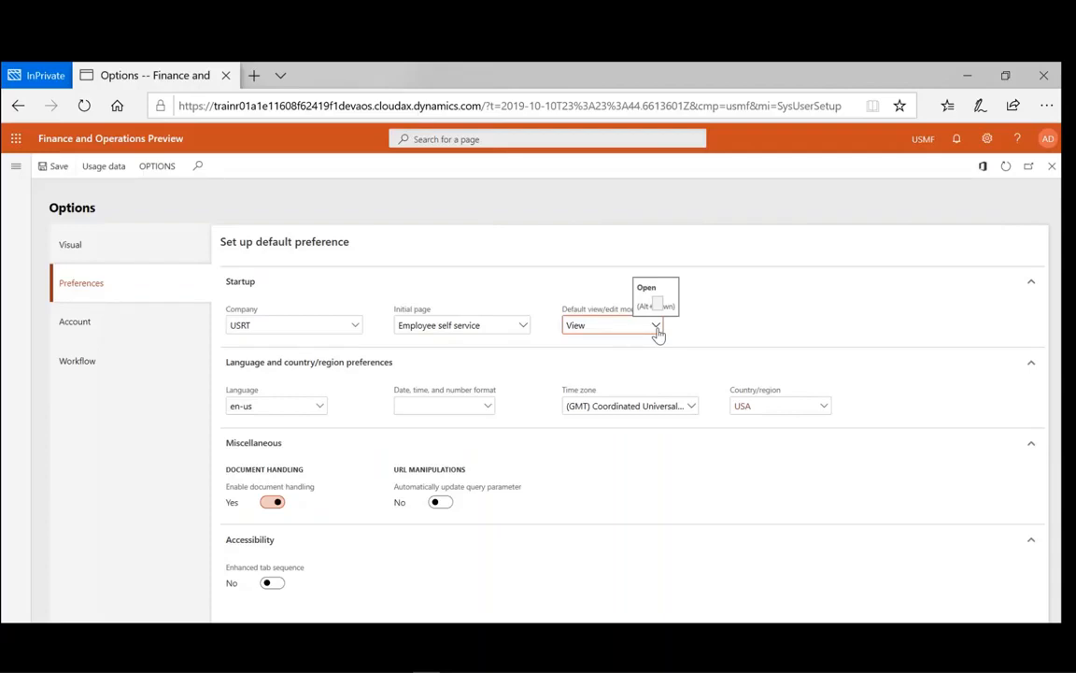
click(657, 326)
click(628, 381)
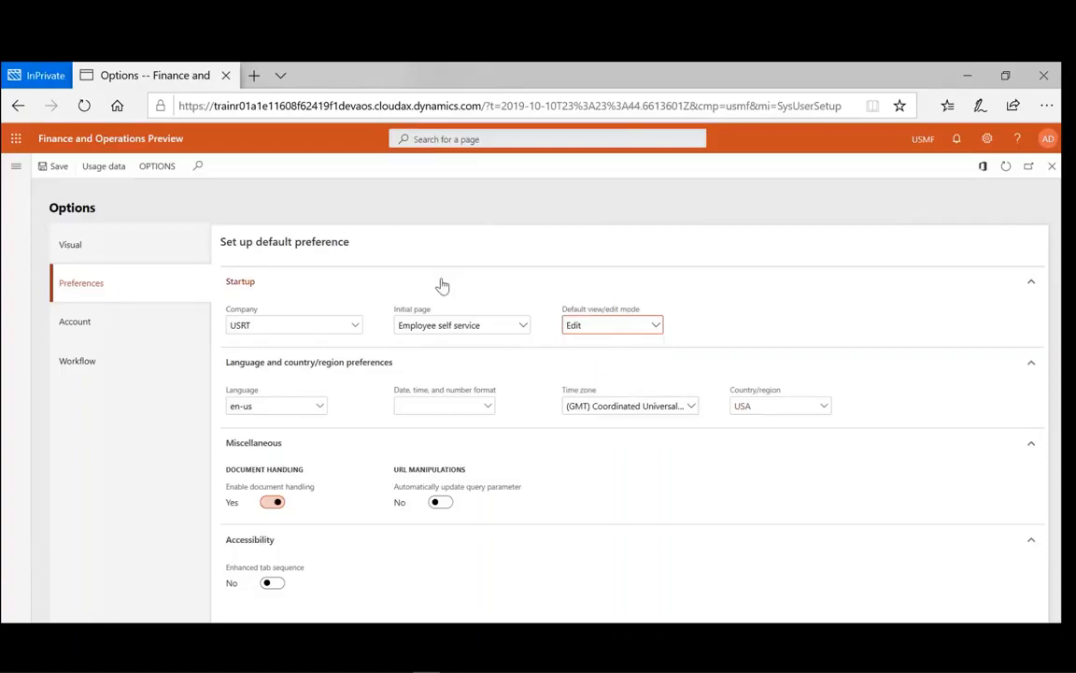
click(656, 325)
click(608, 347)
- Set the display language to zh-Hans
click(262, 408)
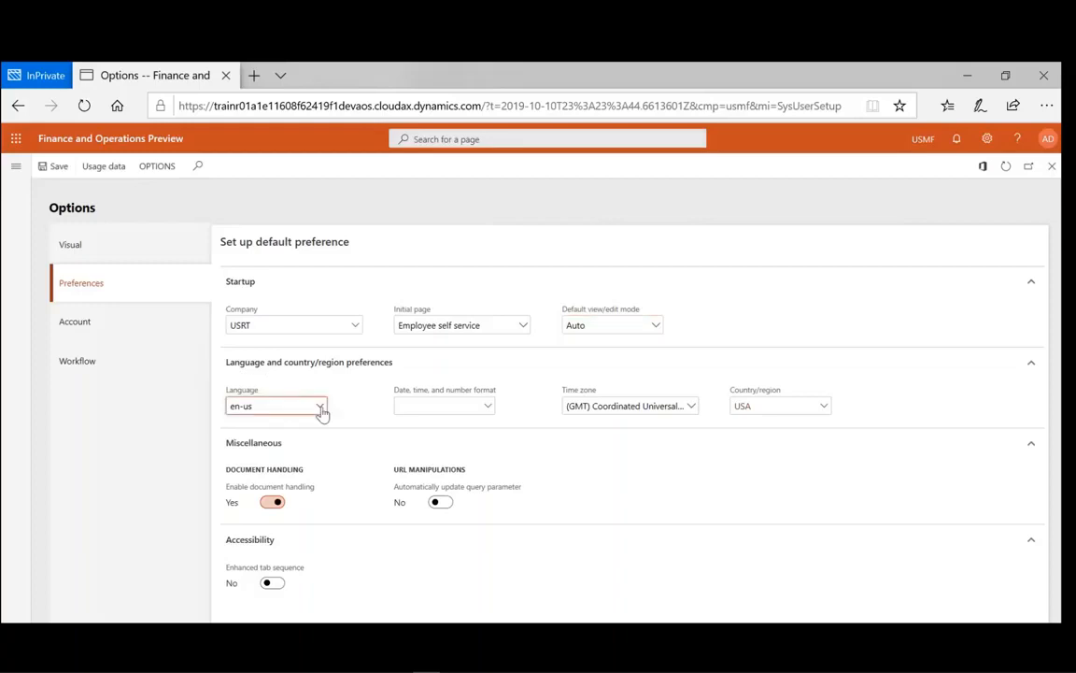
click(320, 407)
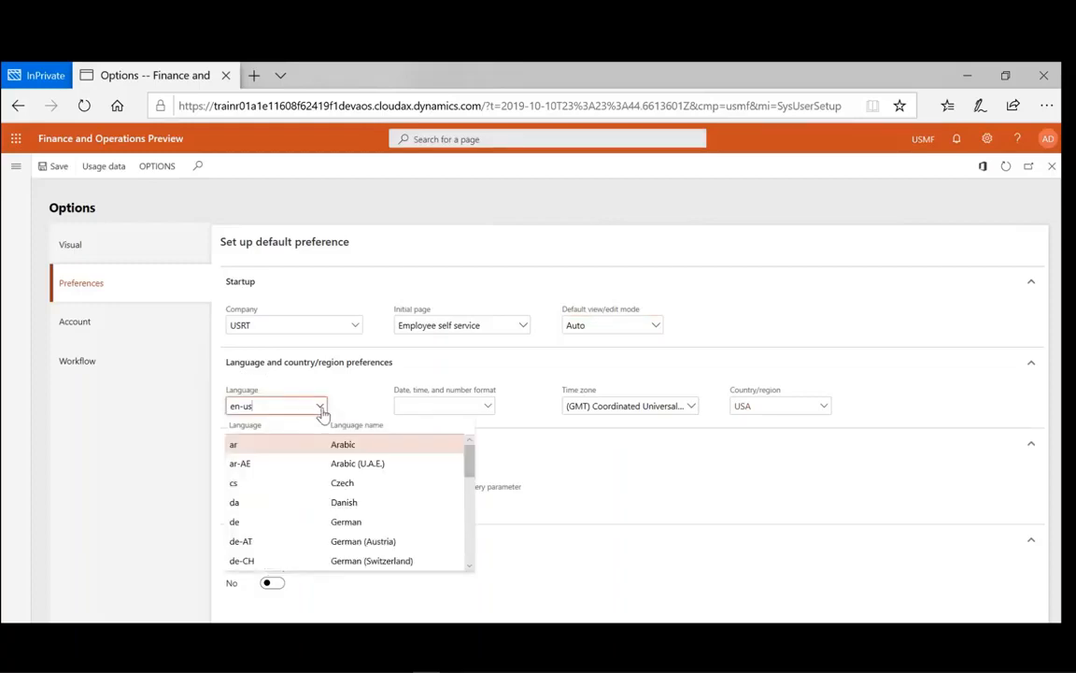
scroll(459, 463, down, 6)
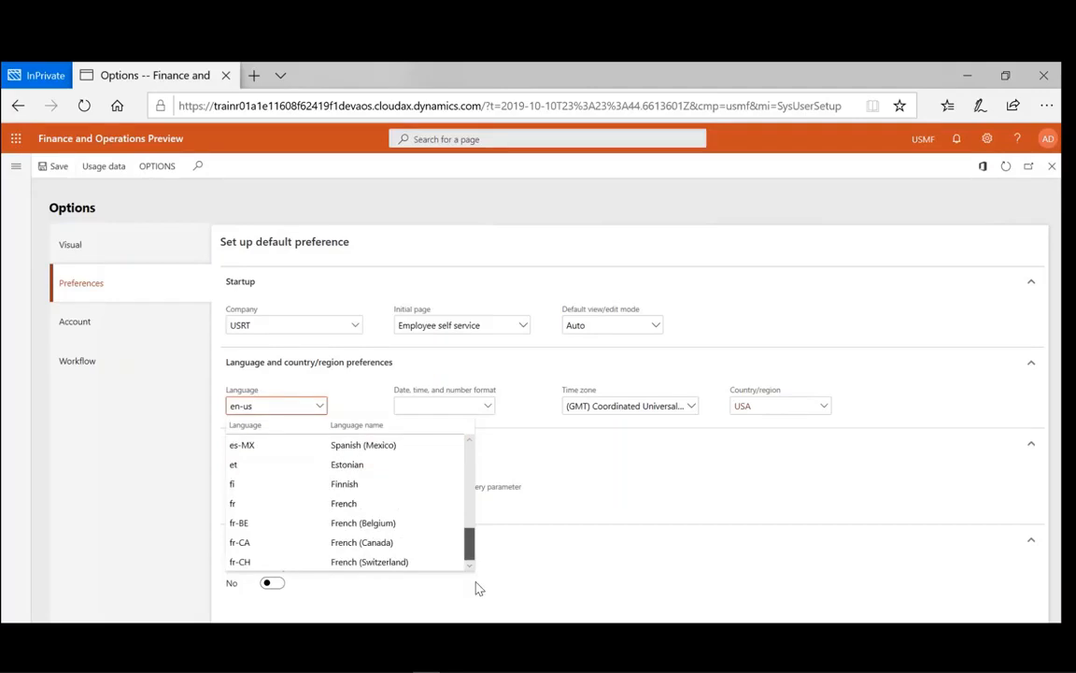
click(267, 563)
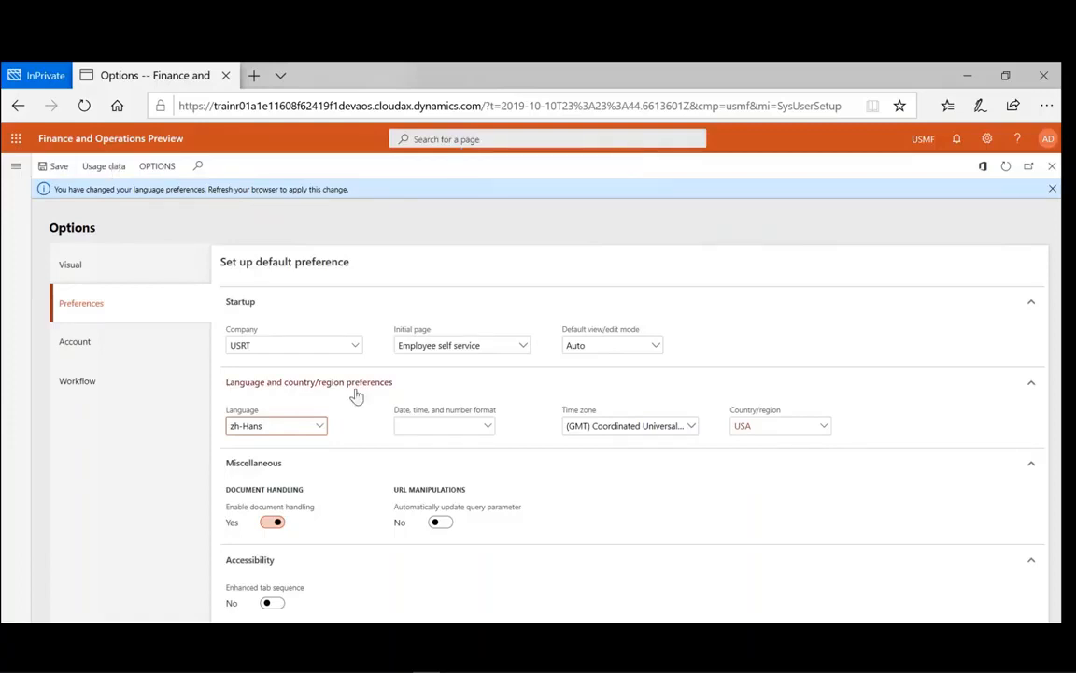
- Use en-US as the date, time, and number format
click(345, 475)
click(345, 477)
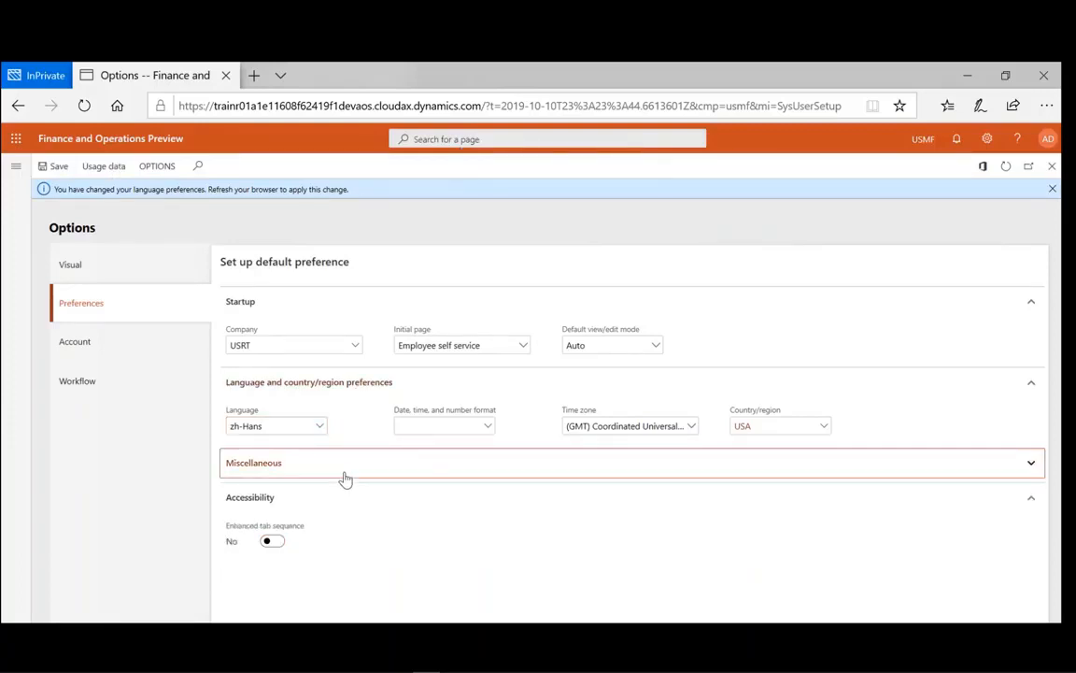
click(345, 477)
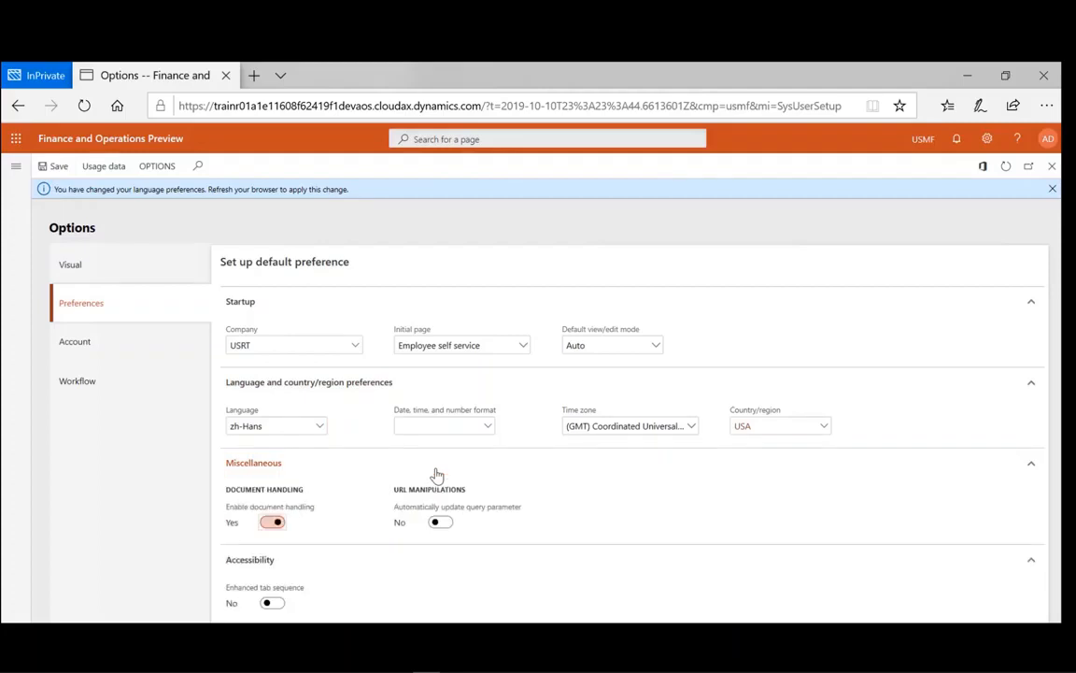
click(493, 428)
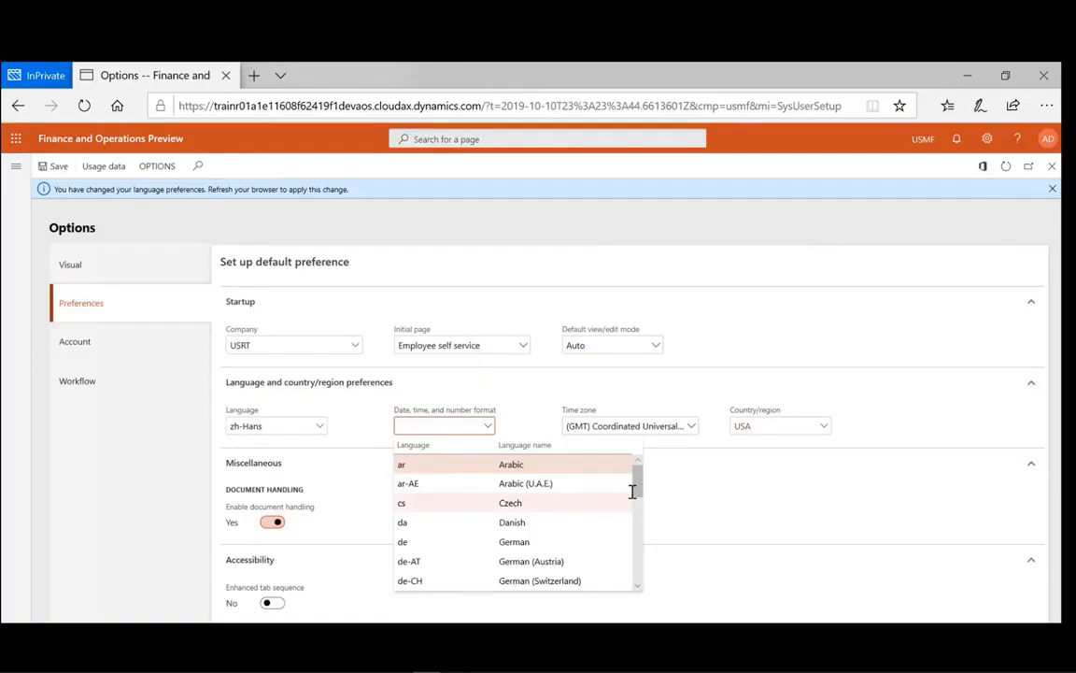
drag(632, 492, 638, 532)
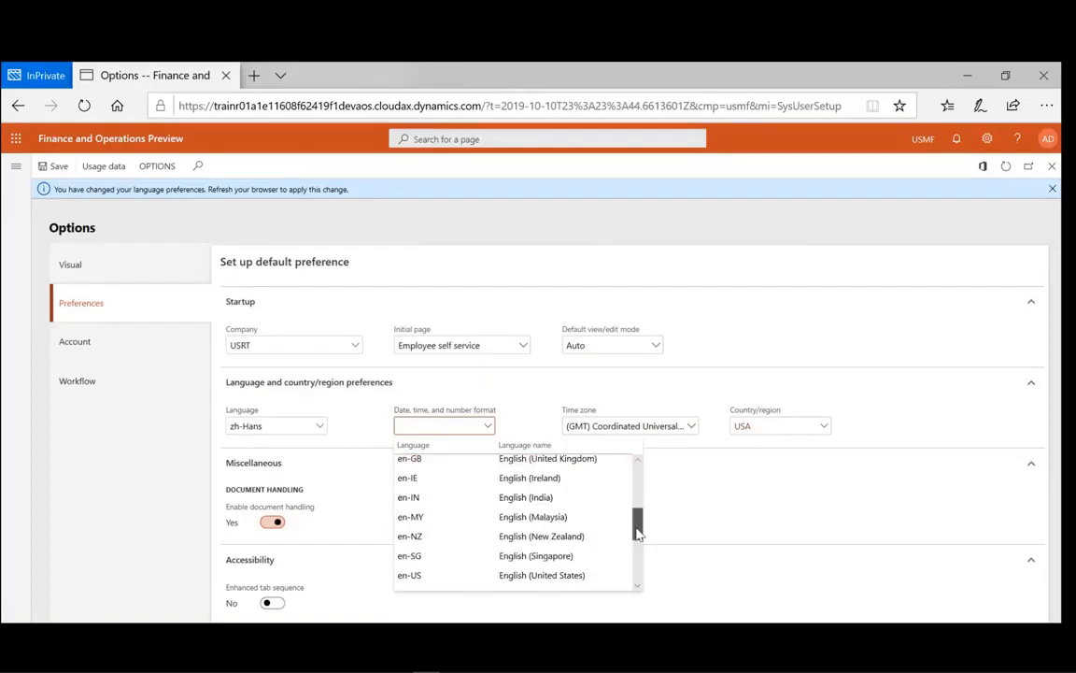
scroll(581, 557, down, 1)
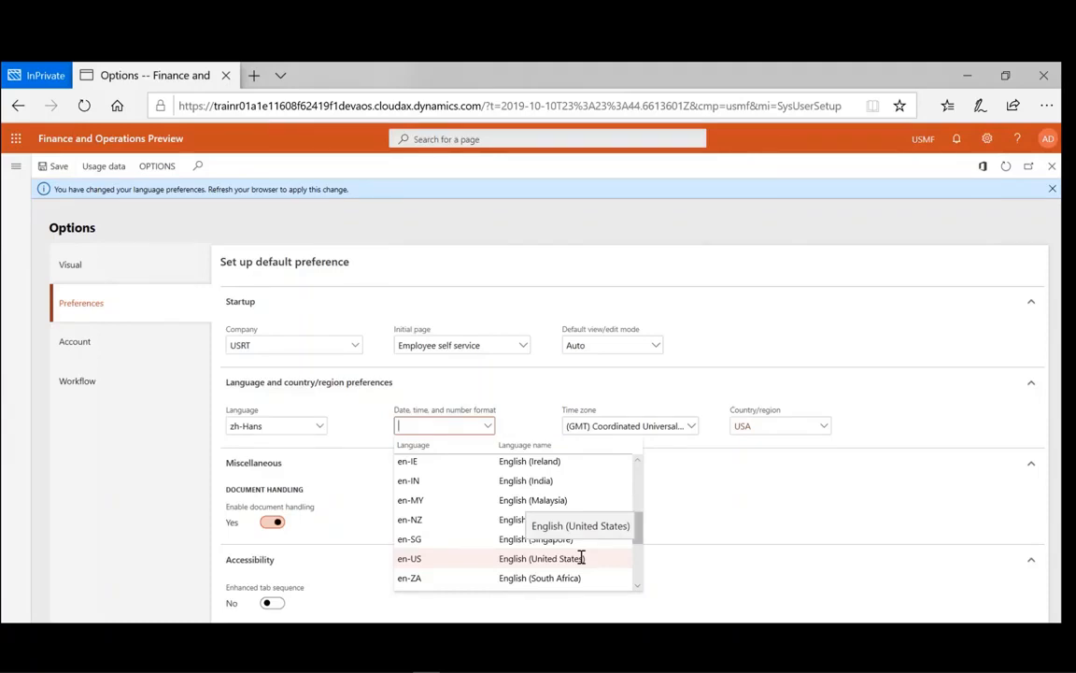
click(581, 557)
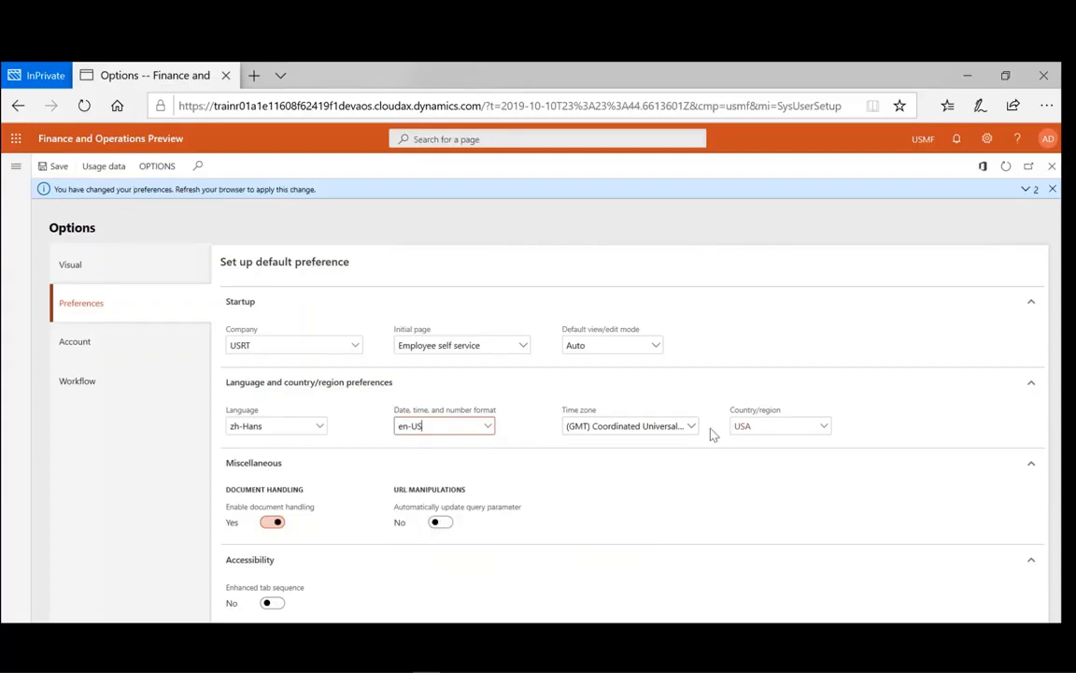
- Set the time zone to (GMT-08:00) Pacific Time (US & Canada), leaving URL query updates off
click(691, 427)
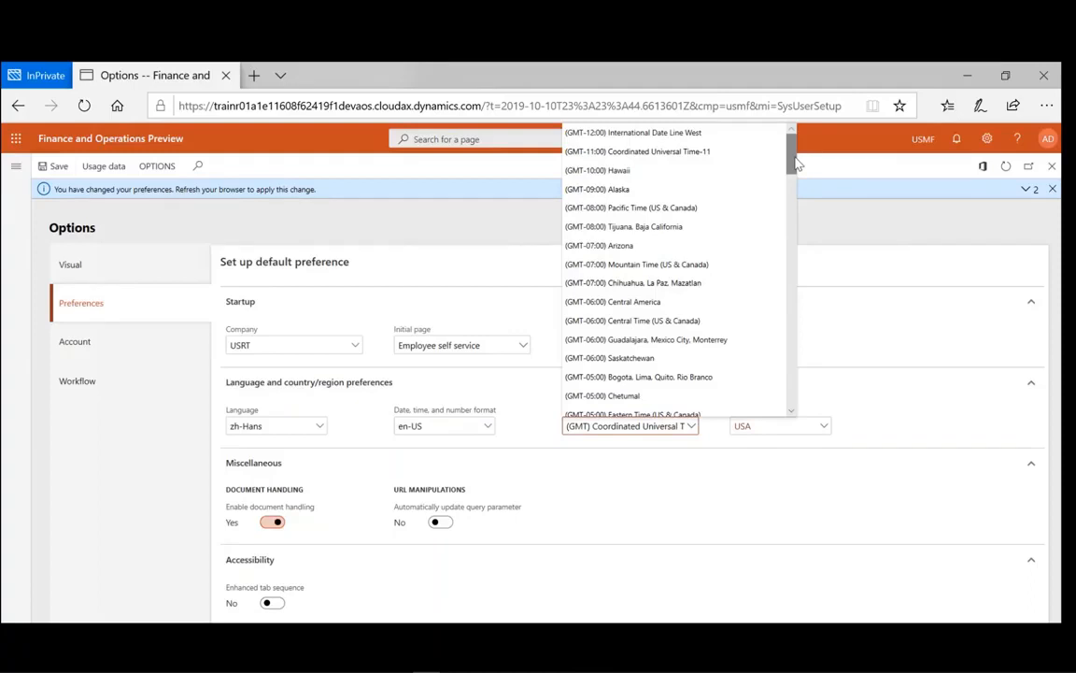
drag(796, 163, 790, 248)
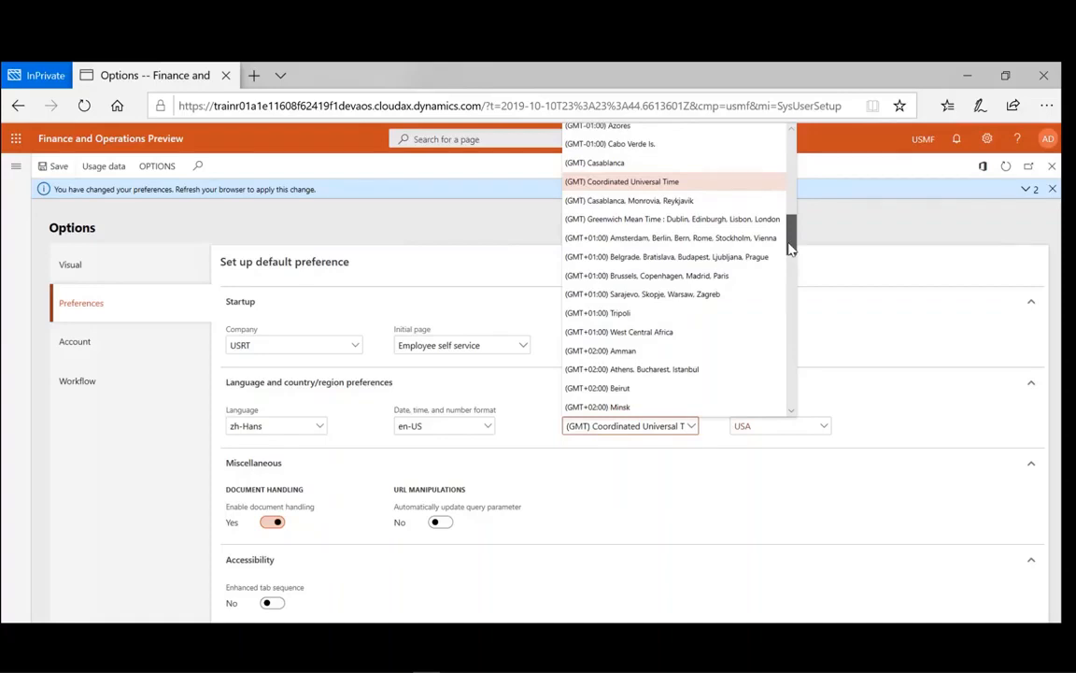
drag(790, 248, 638, 174)
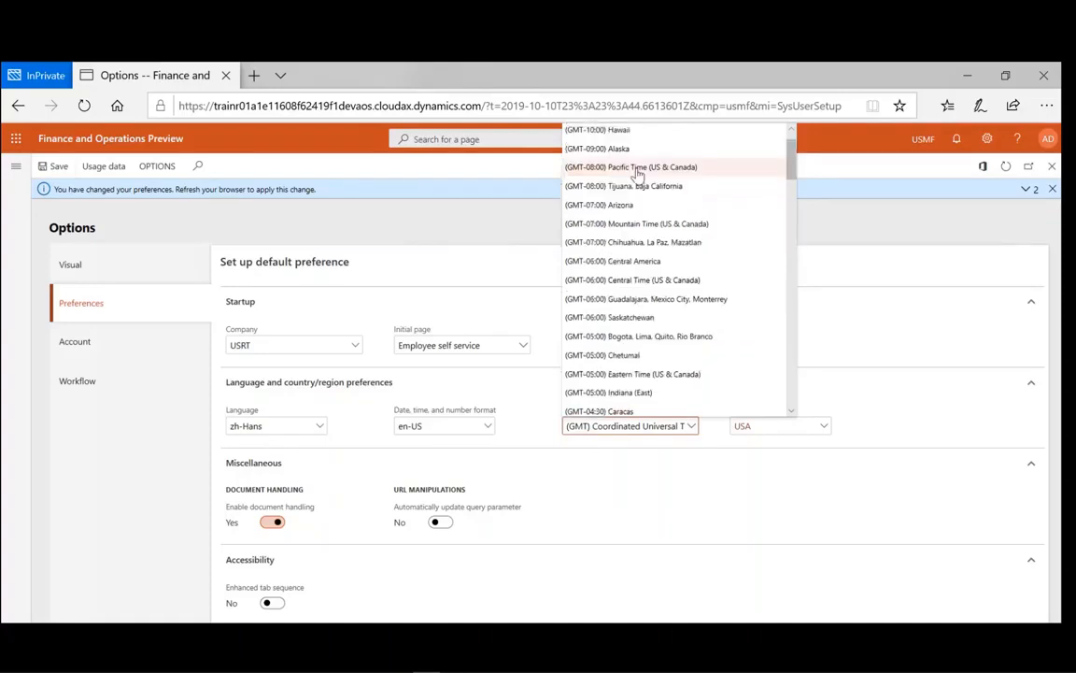
click(638, 168)
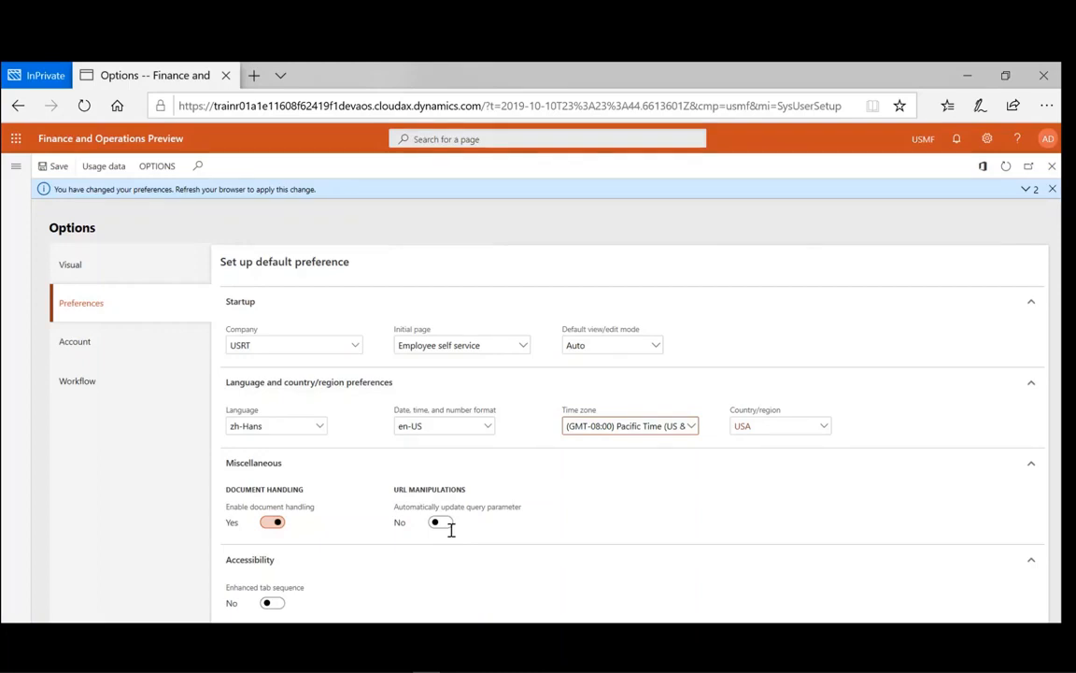
click(441, 525)
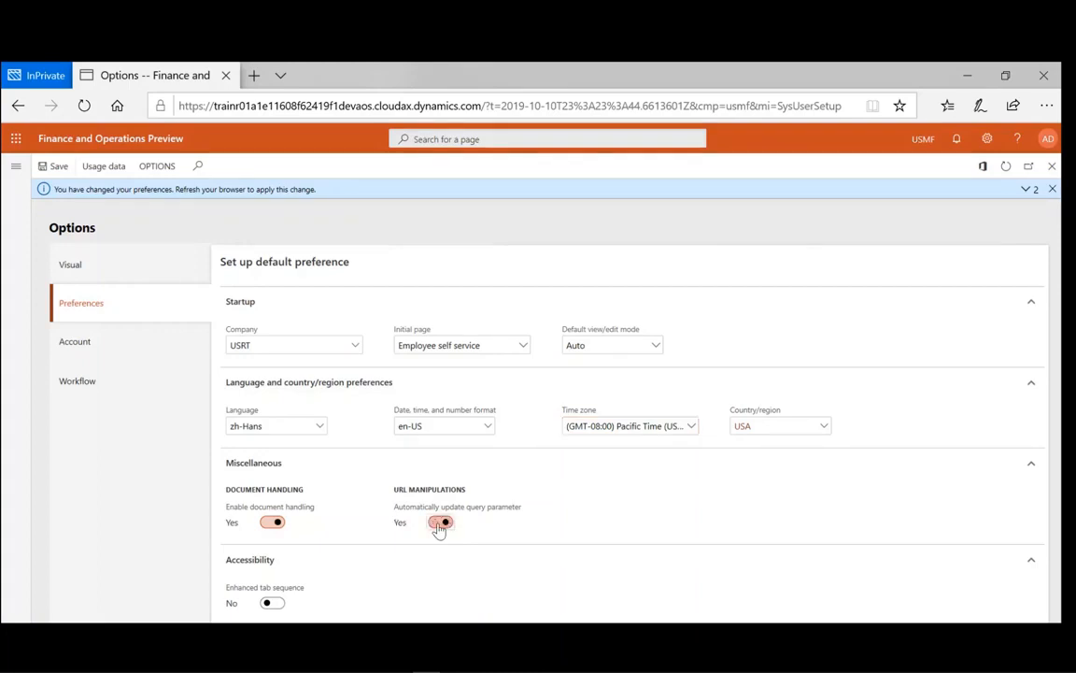
click(439, 525)
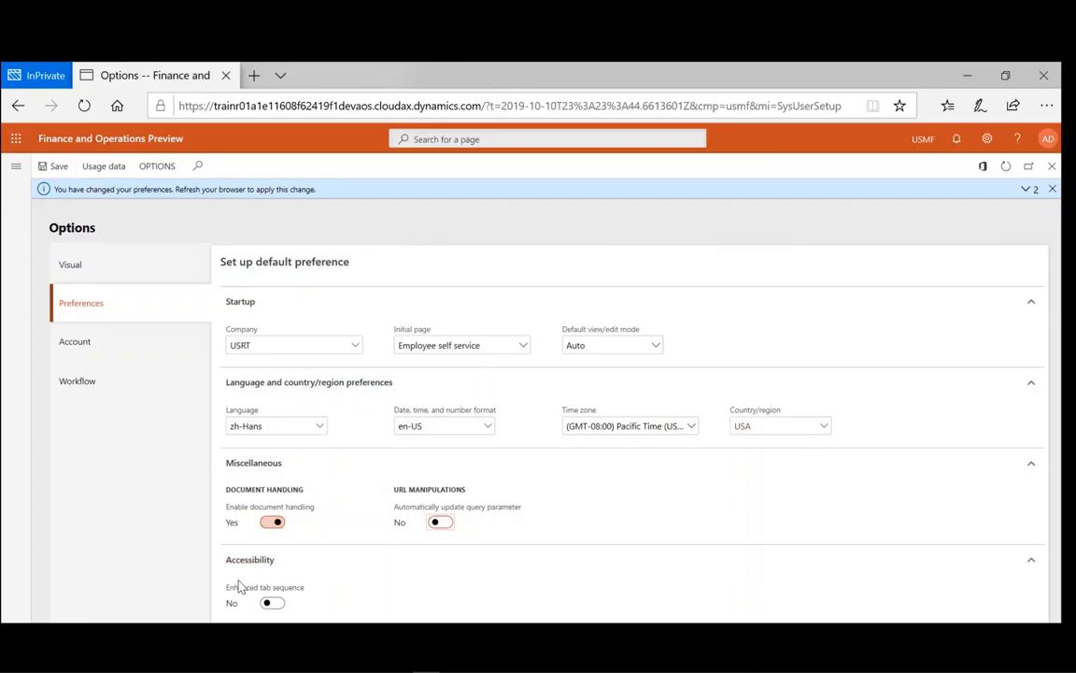
mouse_move(255, 598)
- Append the user's full name to the Name field on the Account page
click(71, 344)
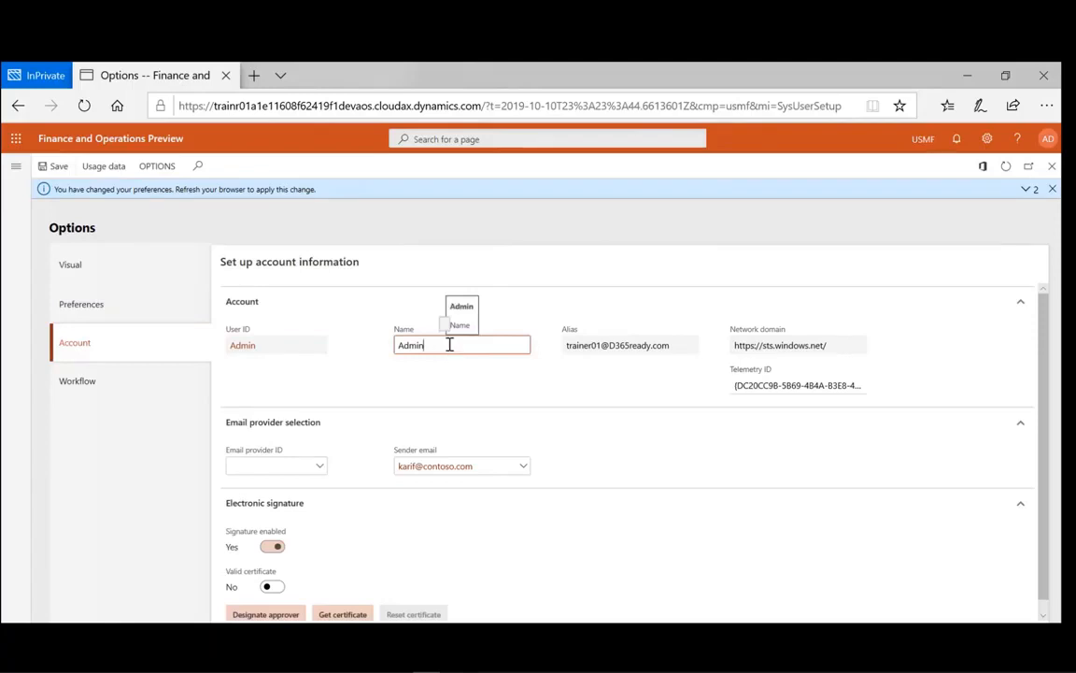
click(669, 400)
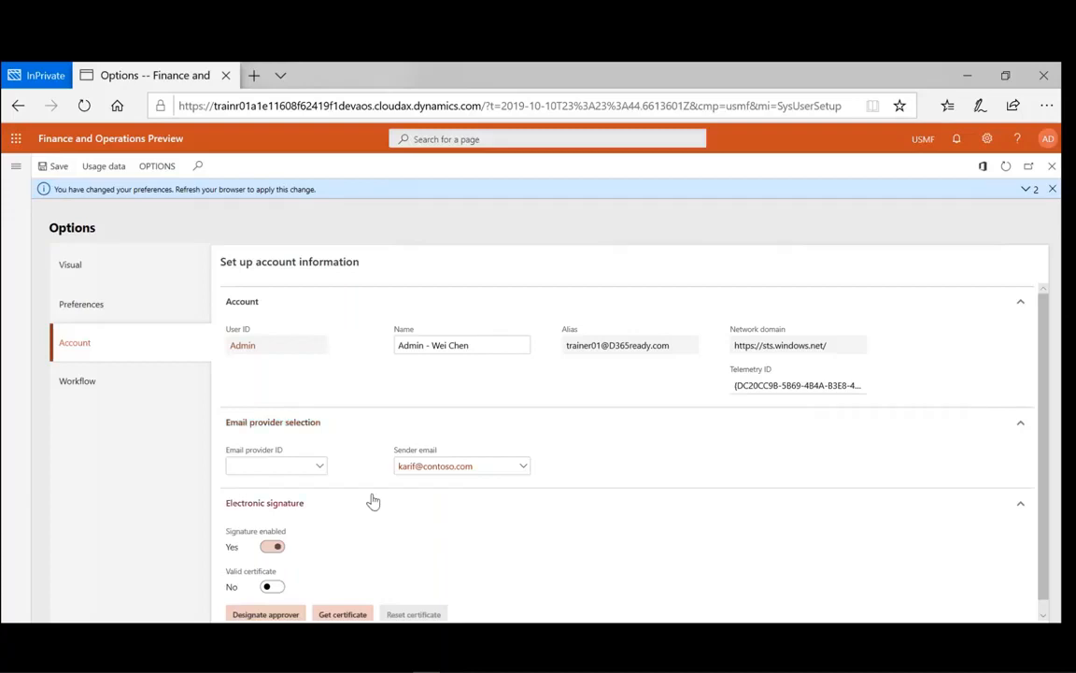
- Make SMTP the email provider ID, then move to the Workflow options
click(320, 472)
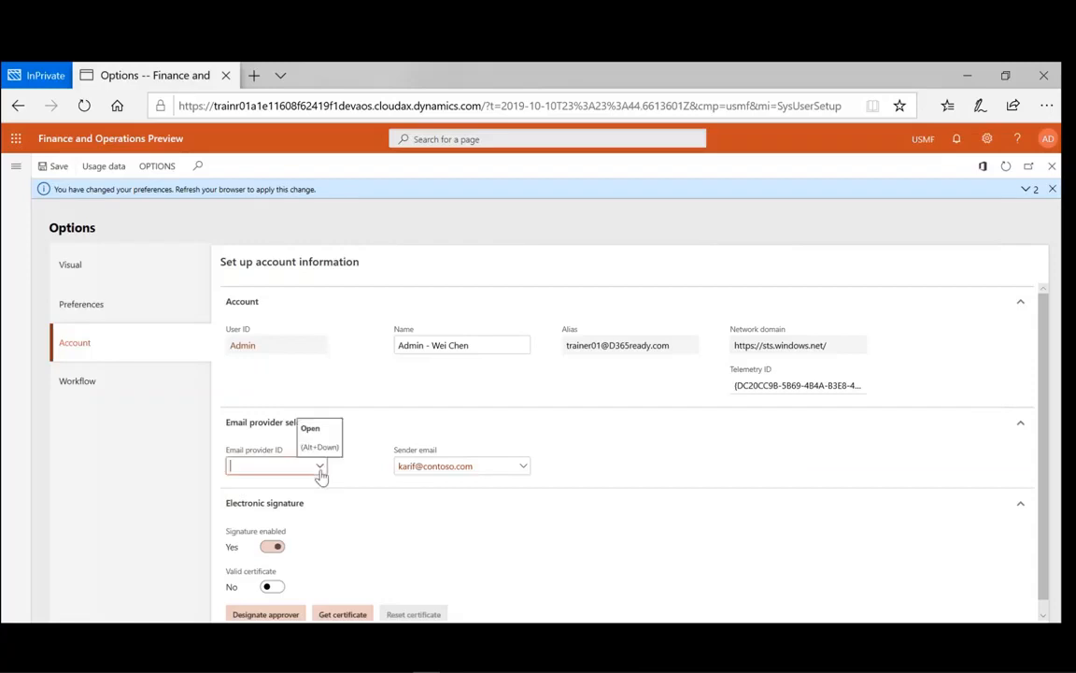
click(321, 472)
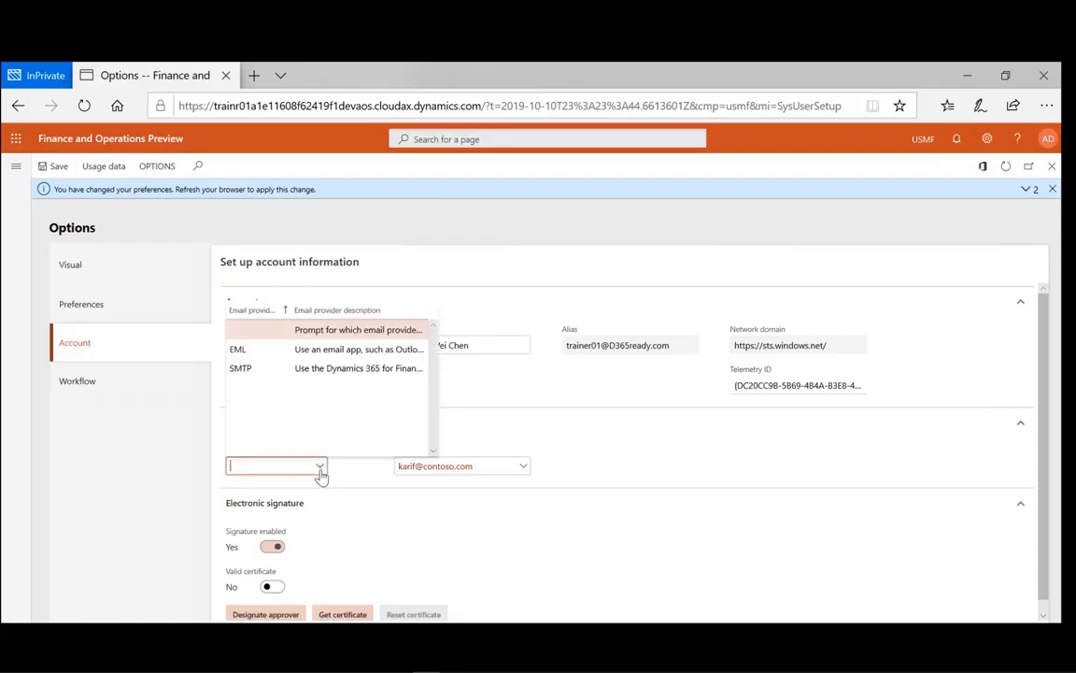
click(323, 370)
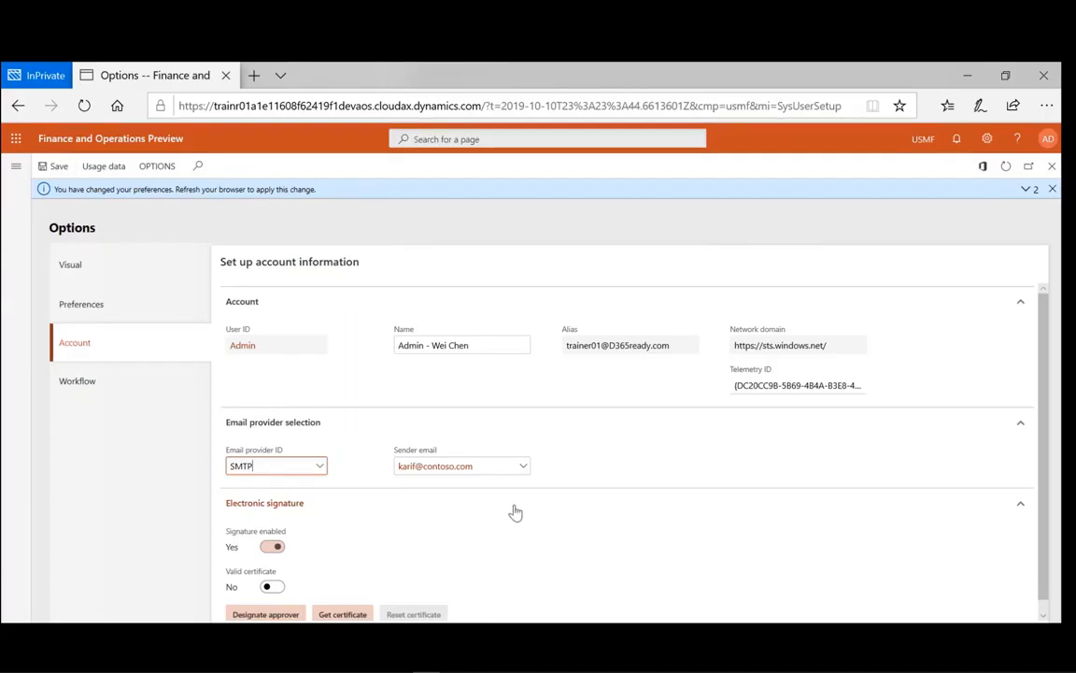
scroll(514, 512, down, 1)
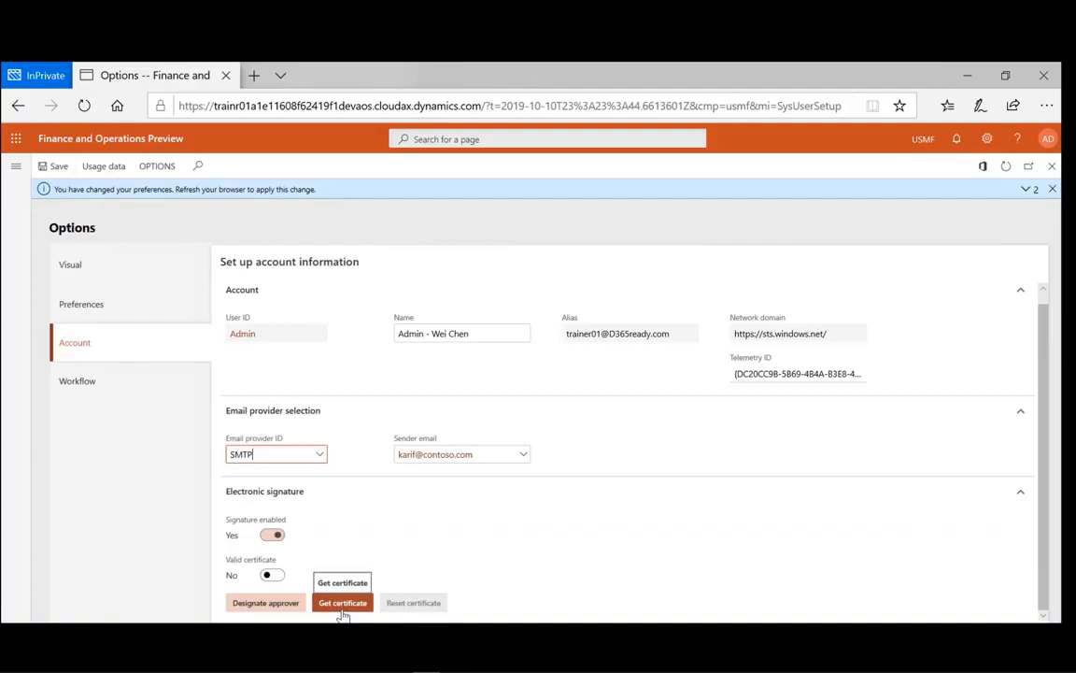
click(91, 391)
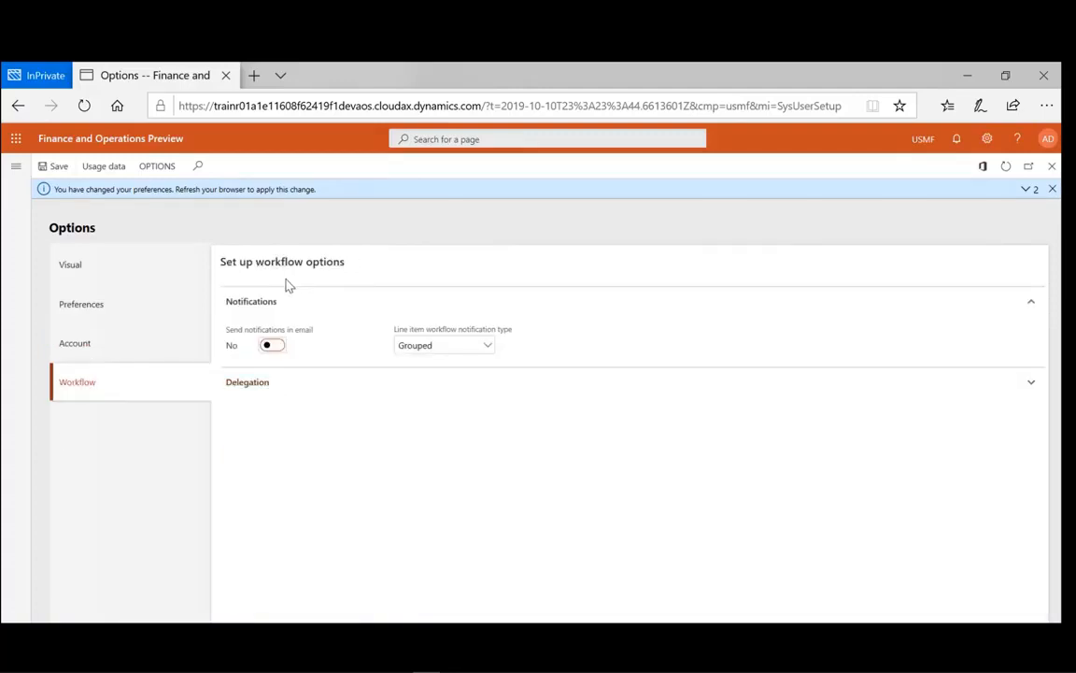
- Turn on email workflow notifications with Grouped line-item type and expand the Delegation section
click(273, 346)
click(488, 347)
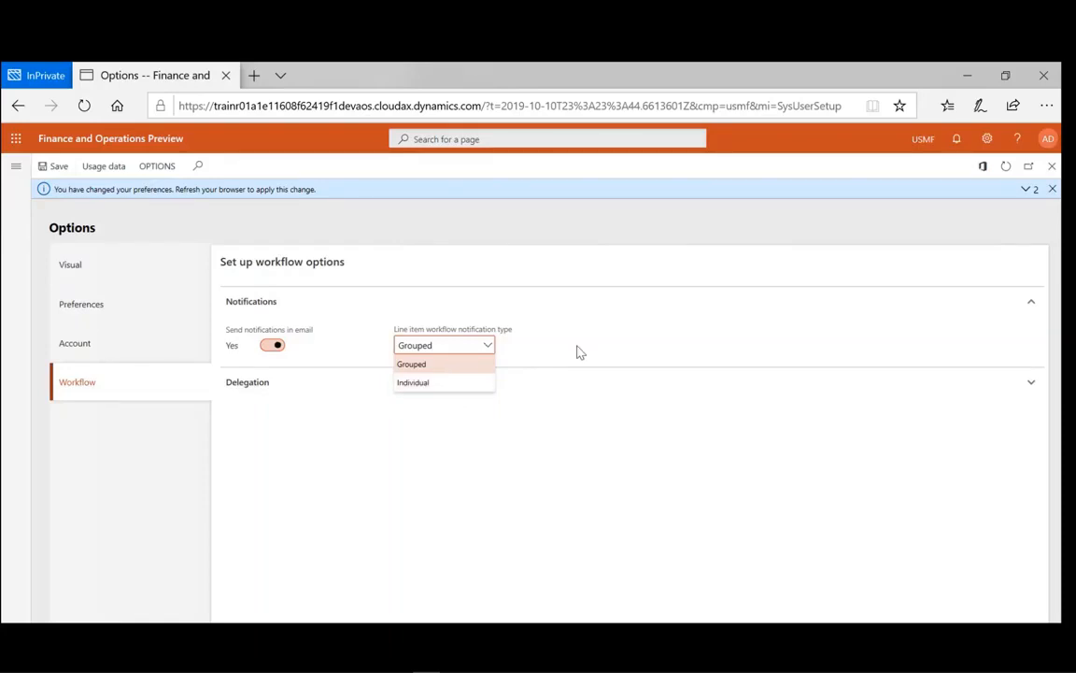
click(550, 366)
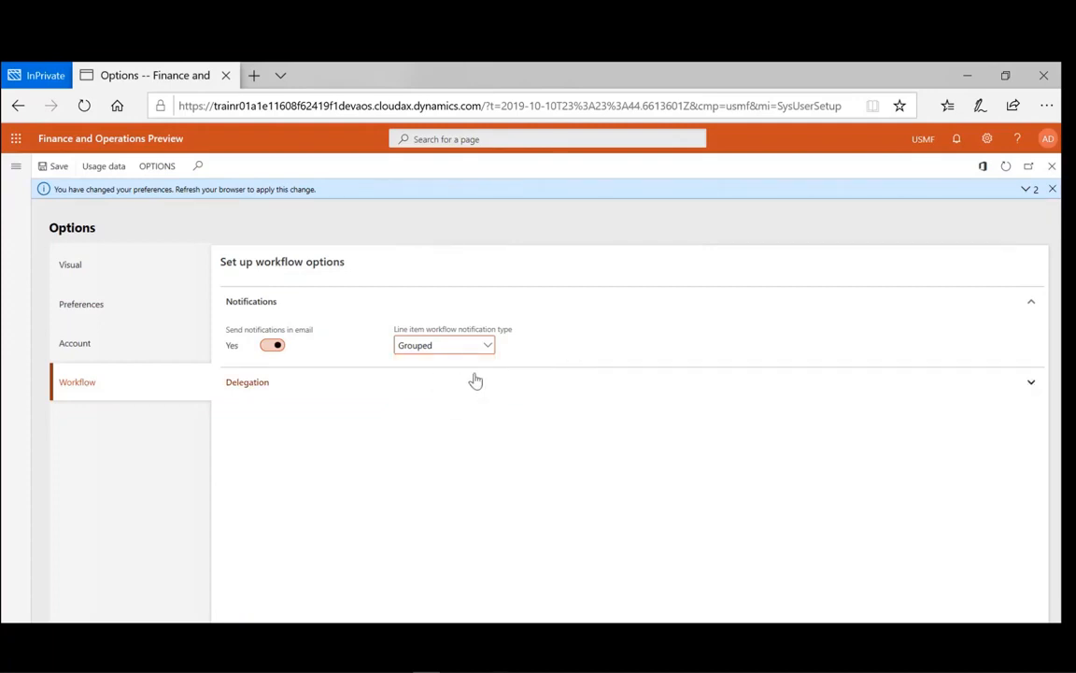
click(1031, 385)
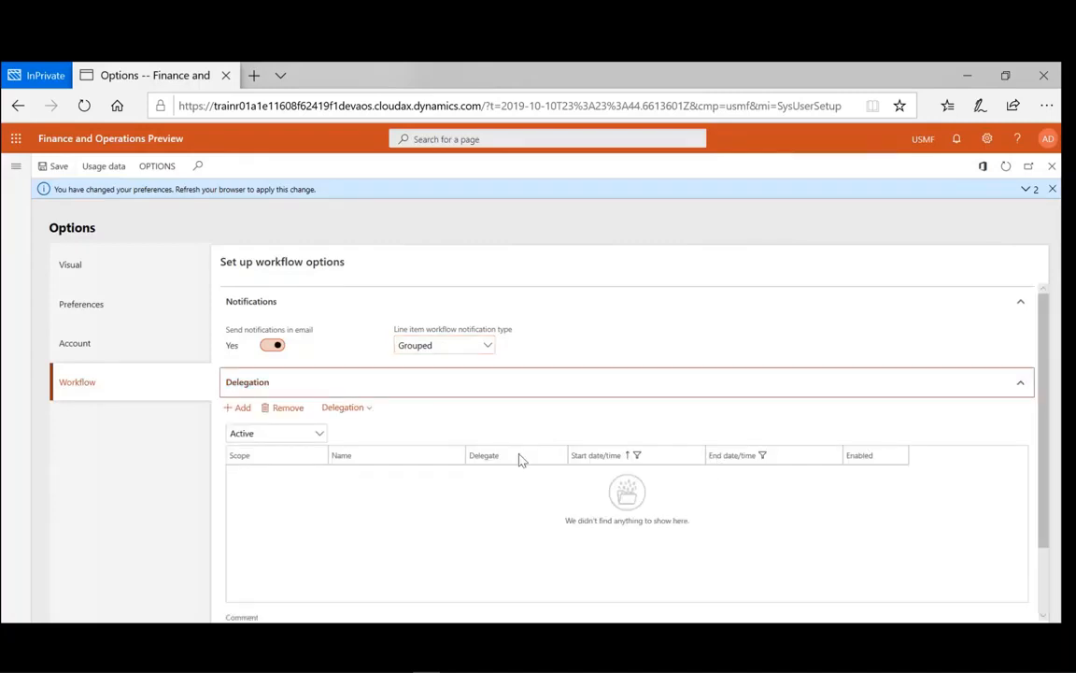
- Add a Workflow-scope delegation of workflow 000022, Expense report auto posting, to a delegate user
click(237, 411)
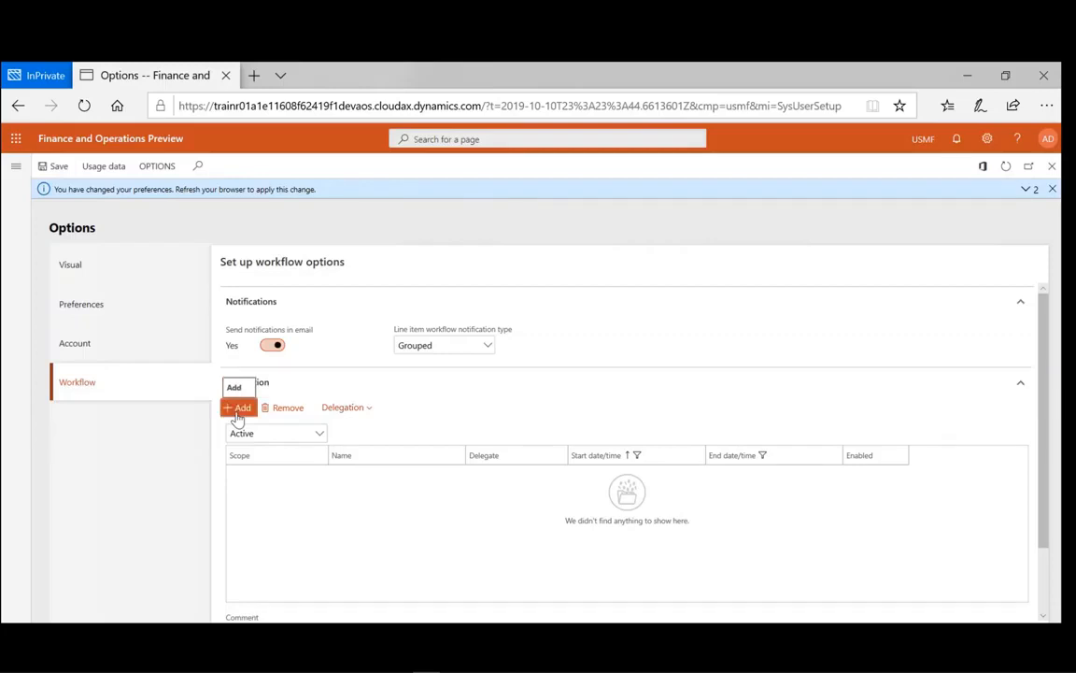
click(320, 475)
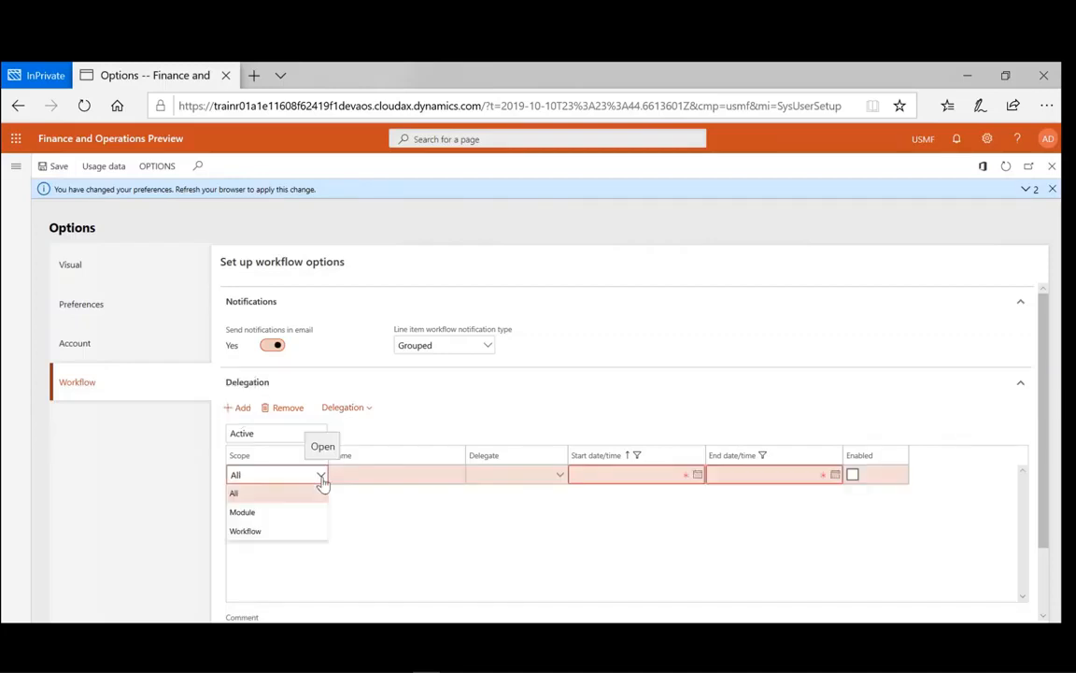
click(277, 532)
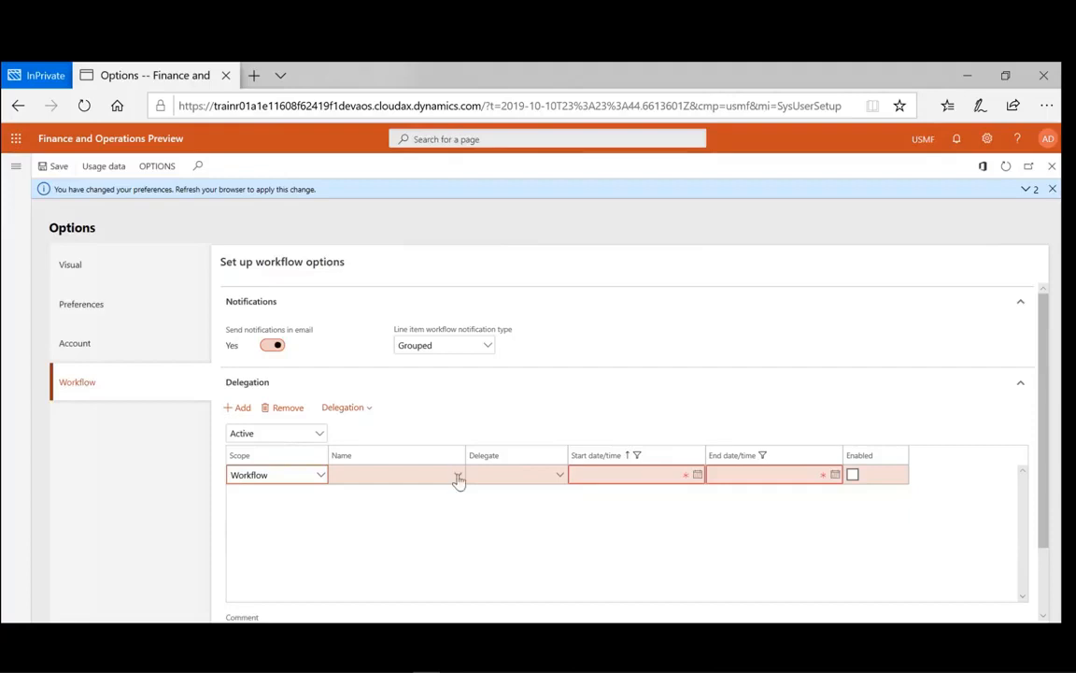
click(457, 476)
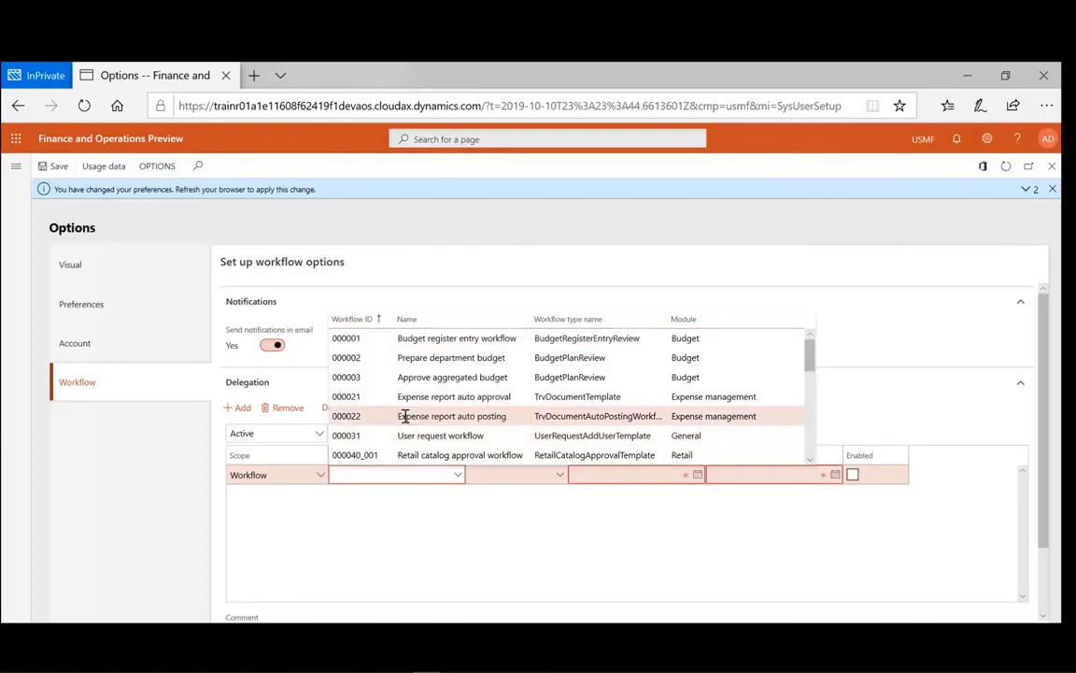
click(404, 416)
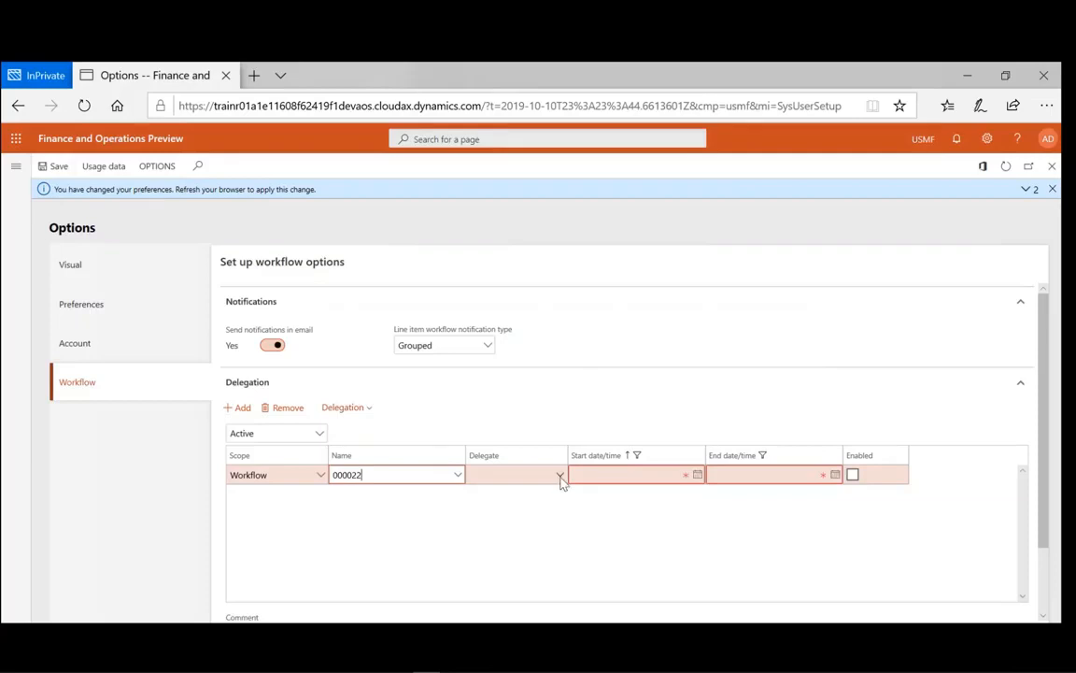
click(559, 477)
click(560, 476)
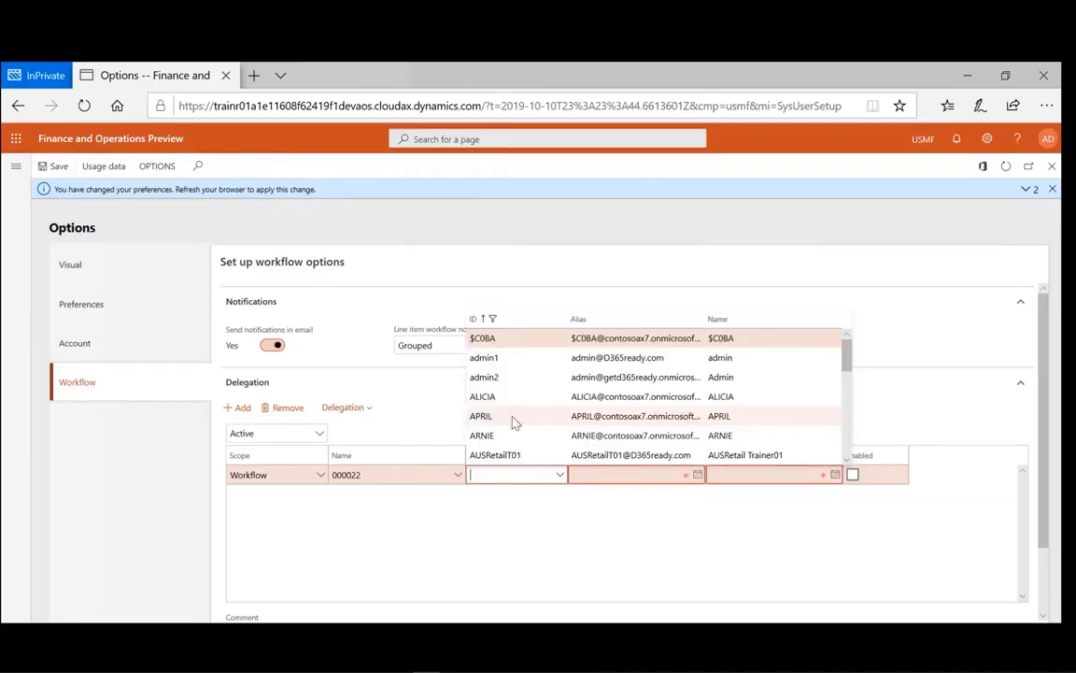
click(512, 420)
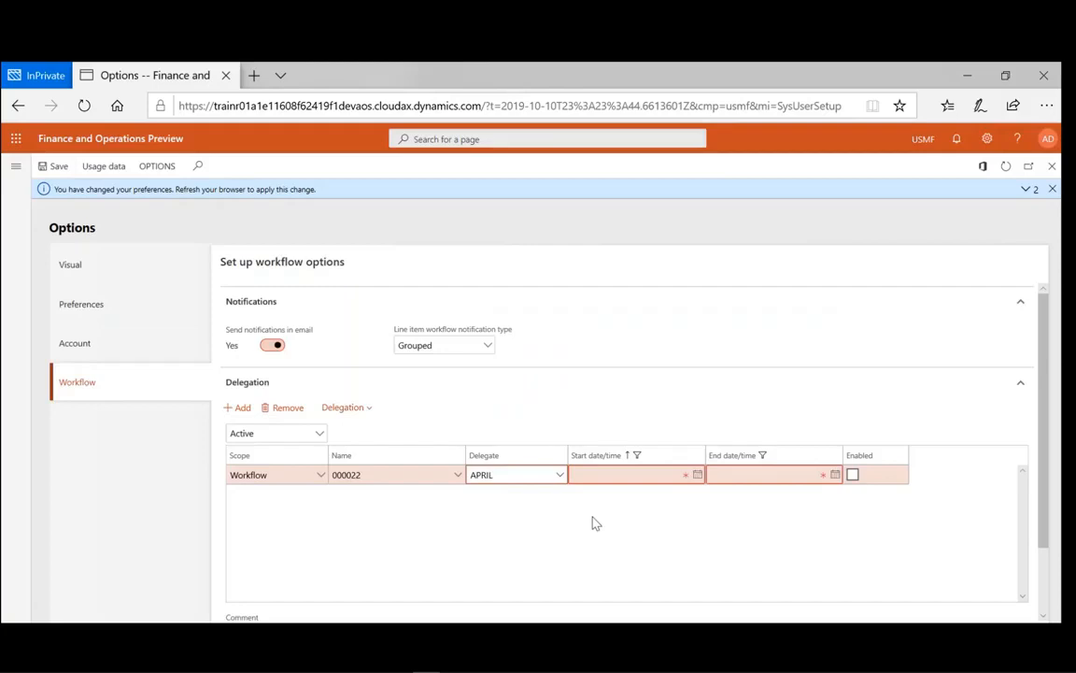
- Set the delegation to run 11/1/2019 to 11/8/2019 and enable it
click(698, 475)
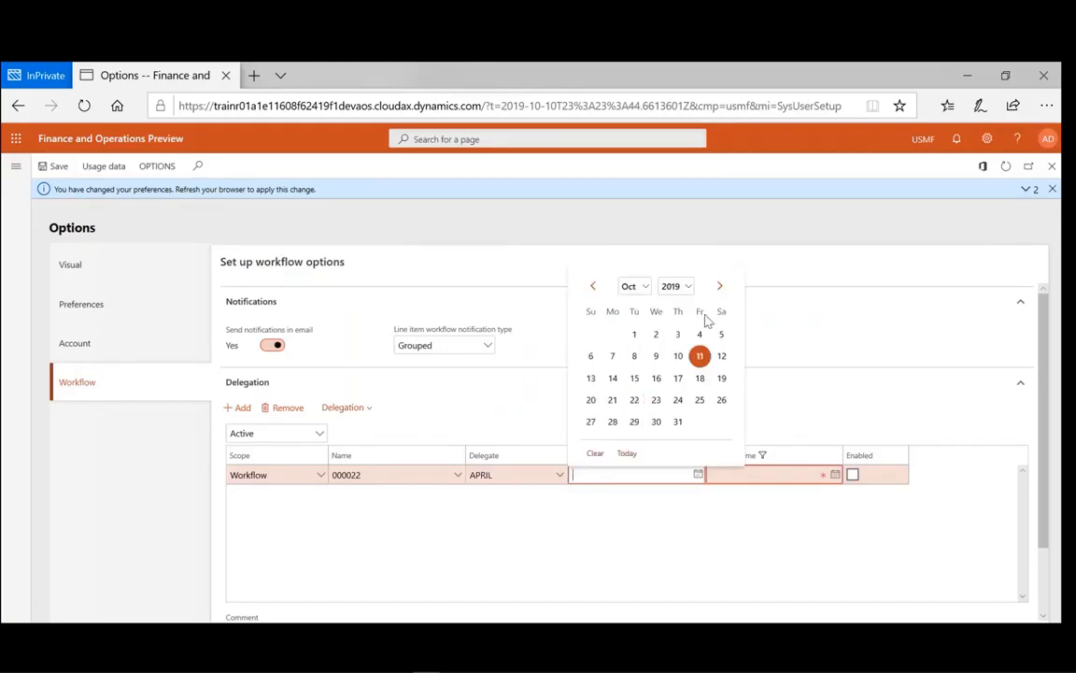
click(644, 289)
click(631, 288)
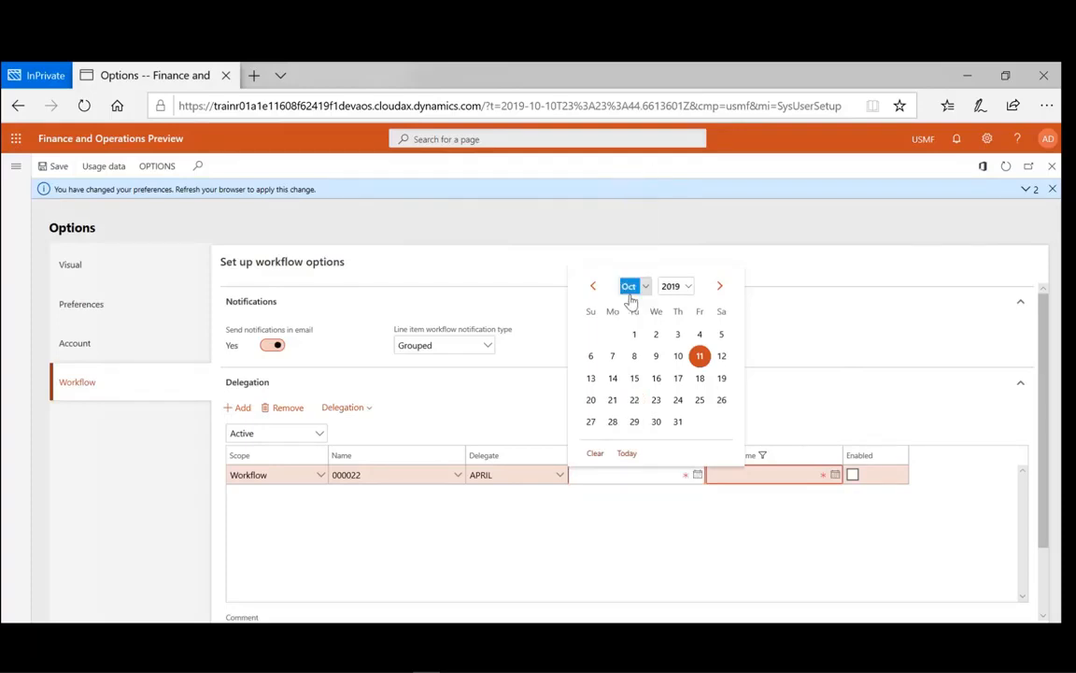
click(702, 336)
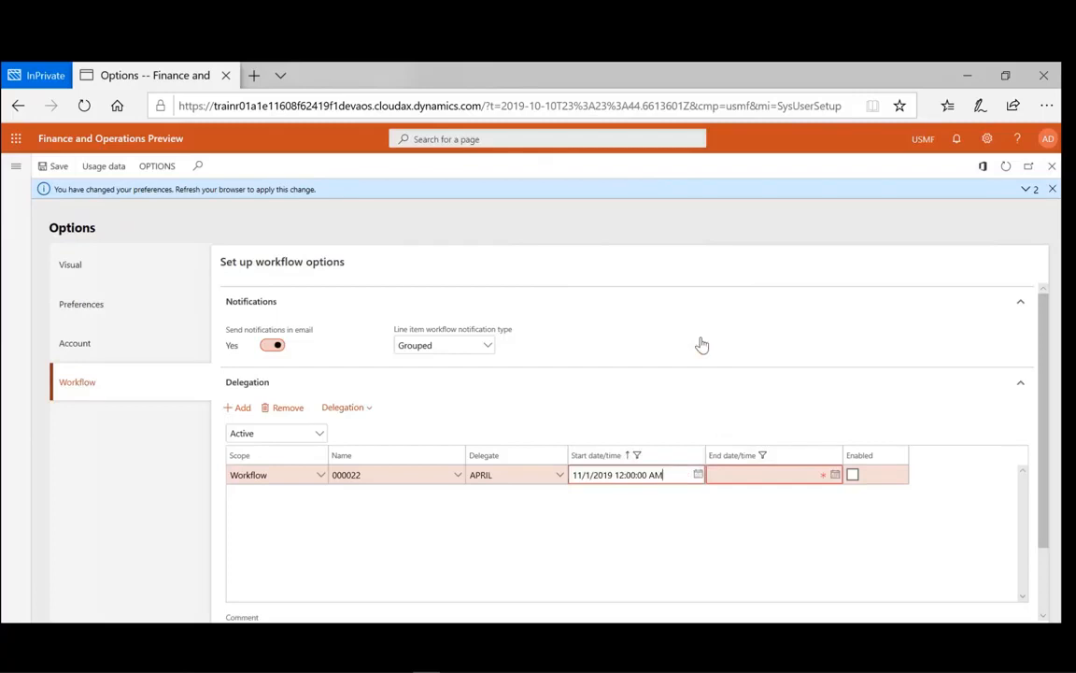
click(835, 479)
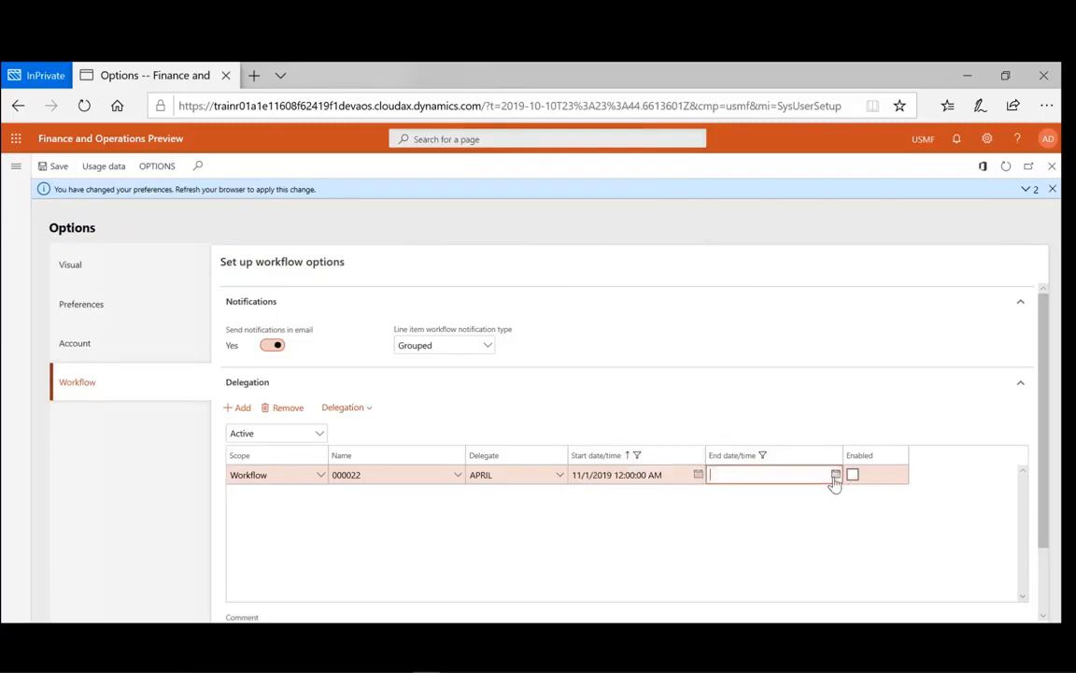
click(835, 475)
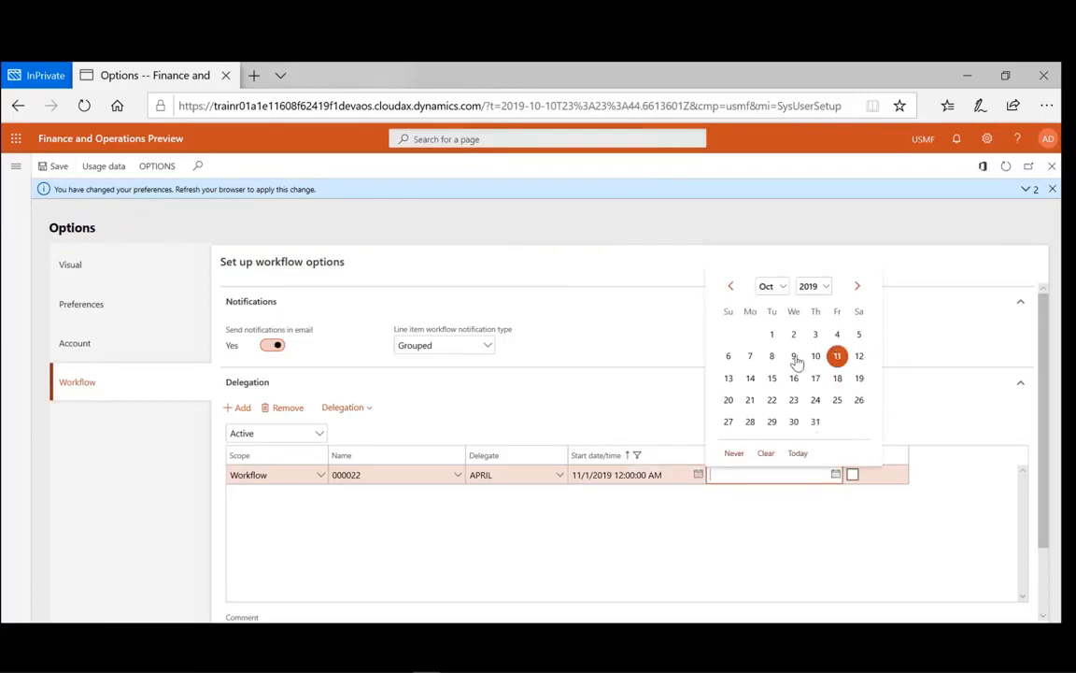
click(783, 286)
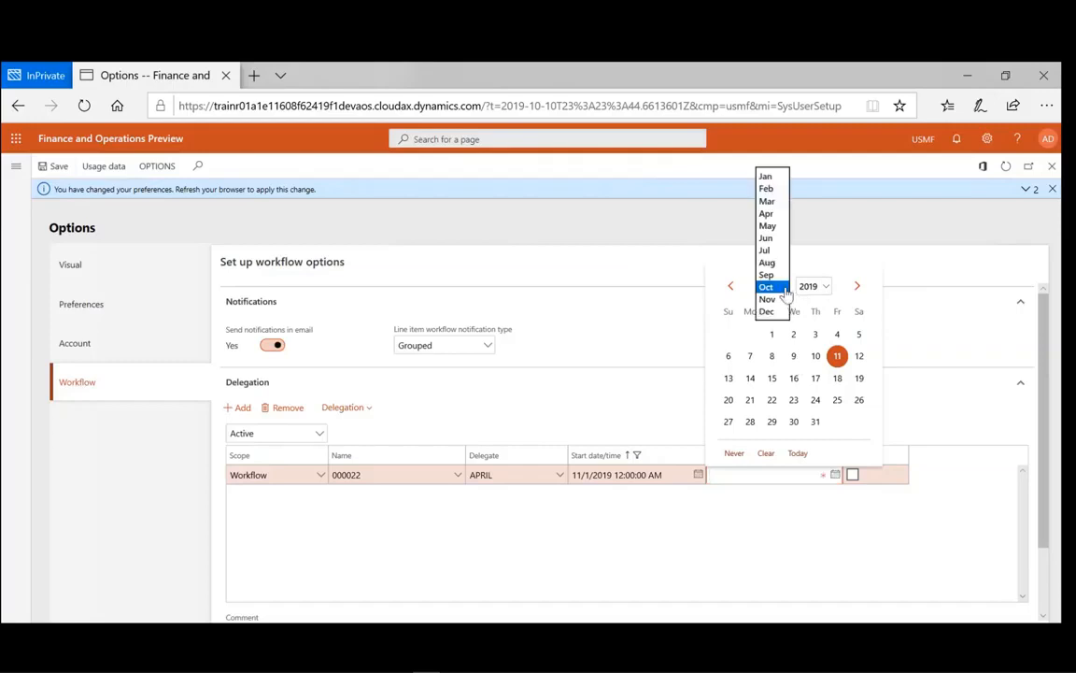
click(768, 299)
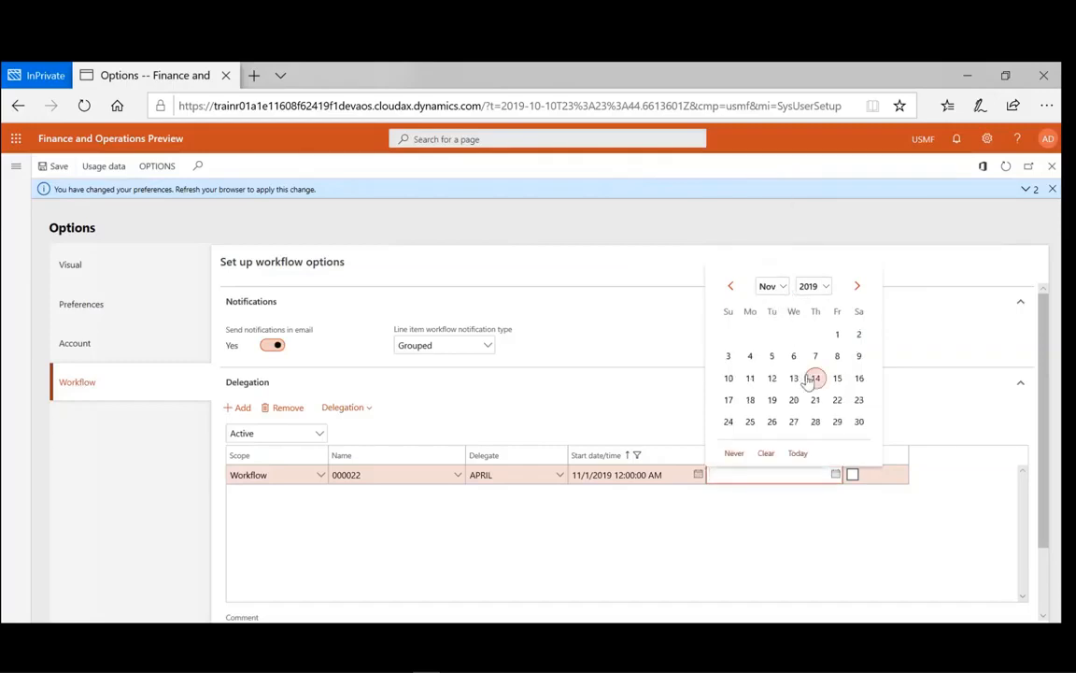
click(837, 356)
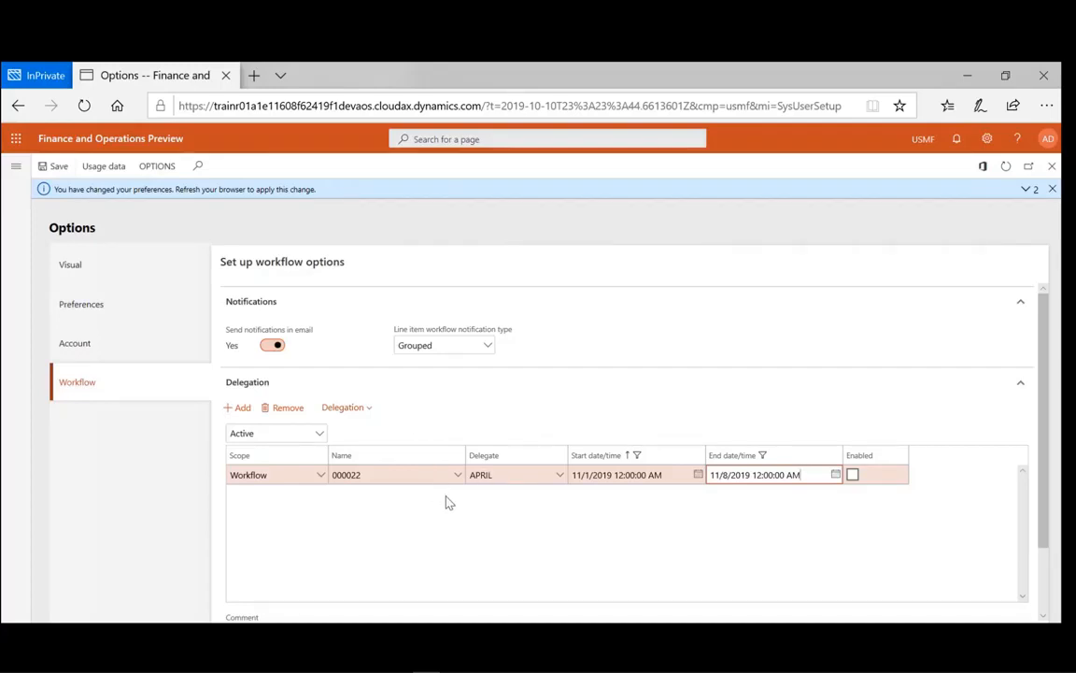
click(852, 476)
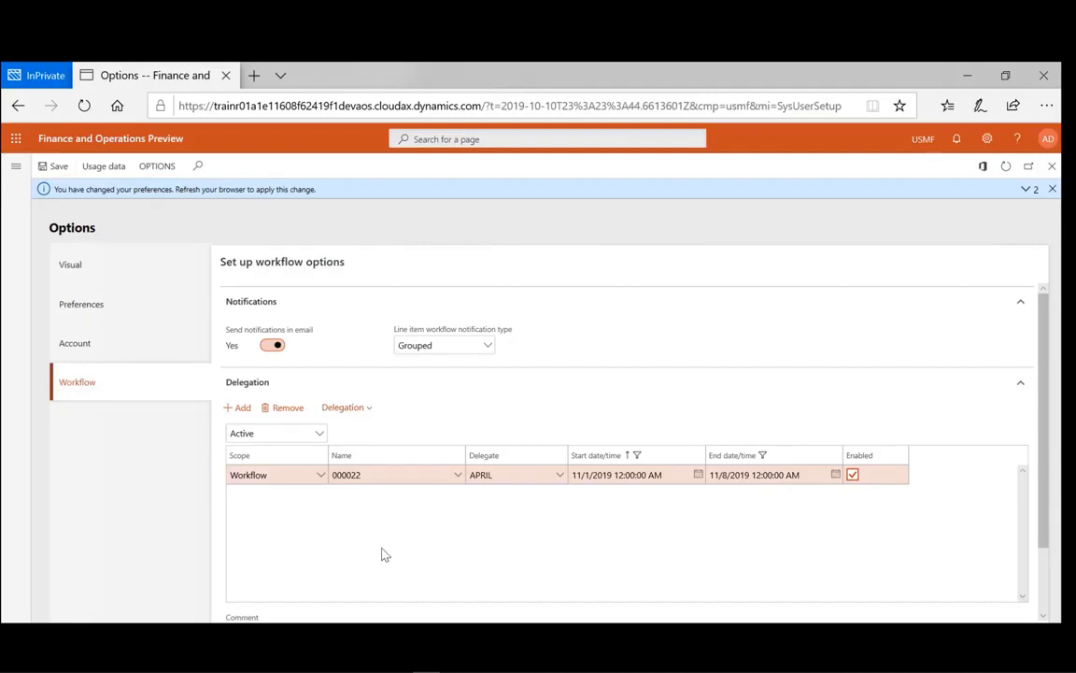
- Disable the delegation with Delegation > To disabled and save the options
click(370, 409)
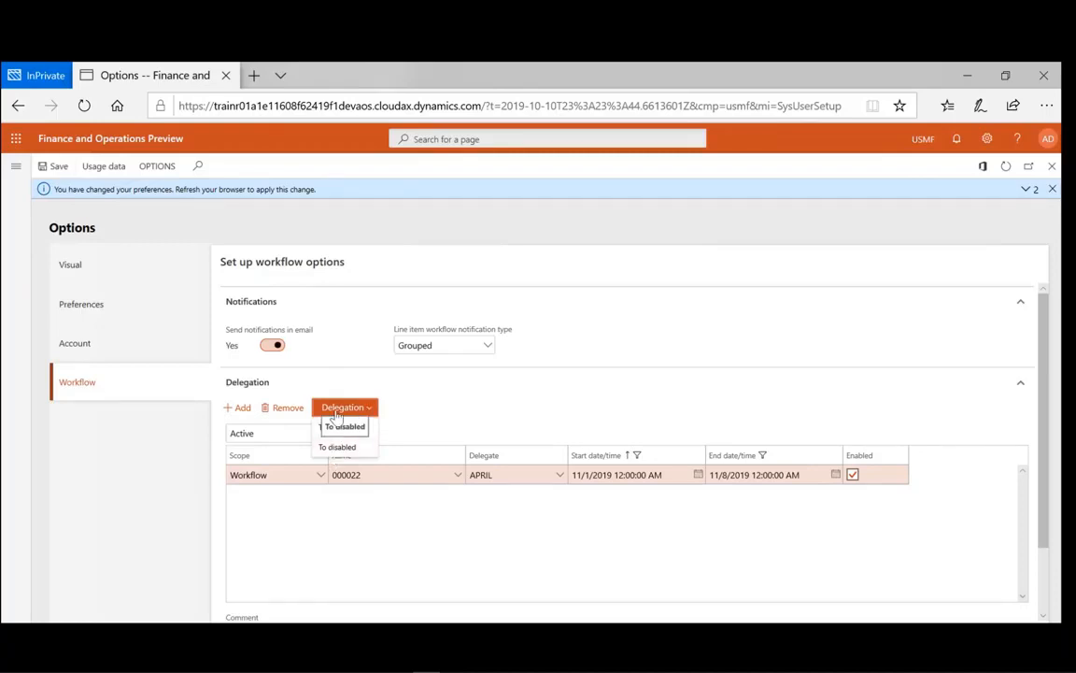
click(324, 450)
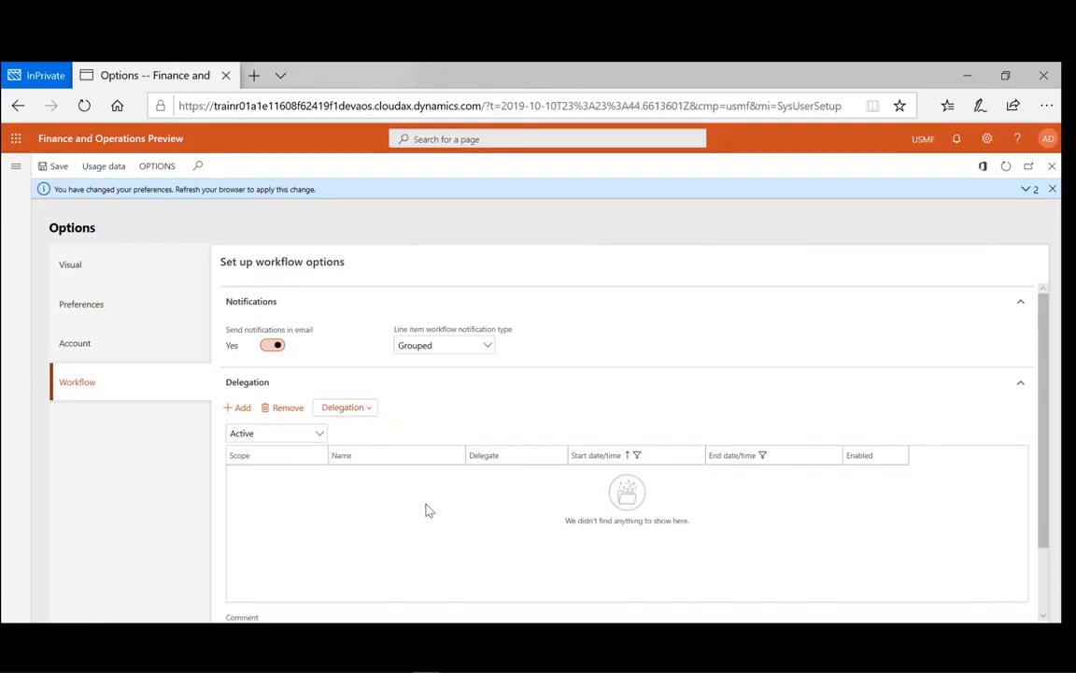
scroll(422, 543, down, 2)
scroll(418, 543, up, 2)
click(52, 168)
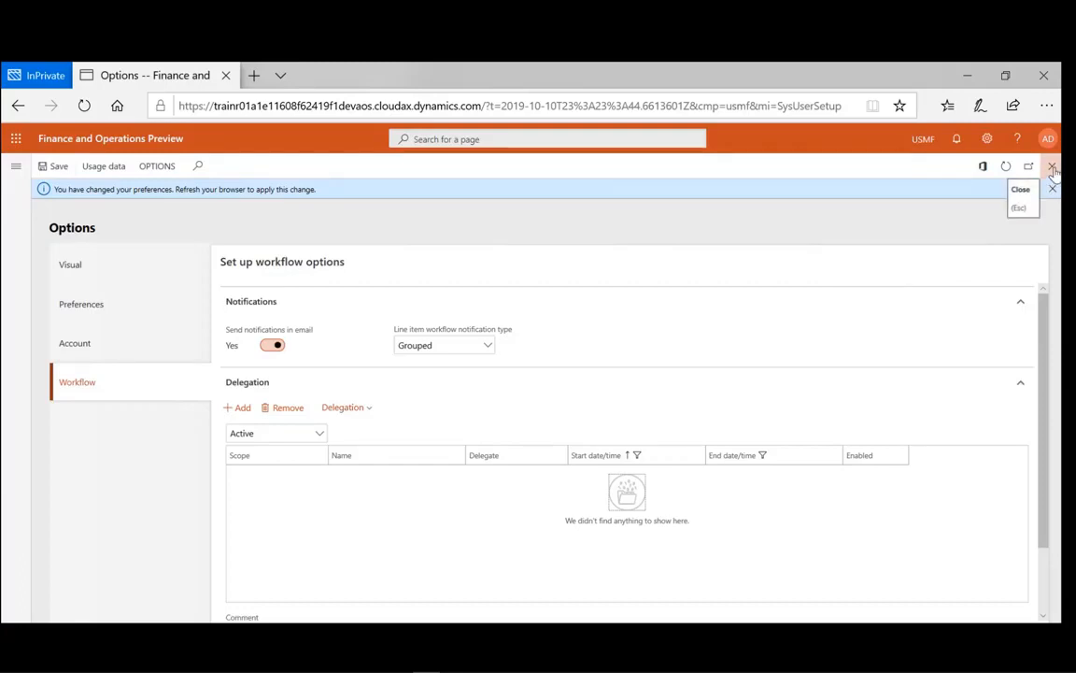
- Refresh the browser to show the interface in Simplified Chinese, then return to the dashboard
click(84, 107)
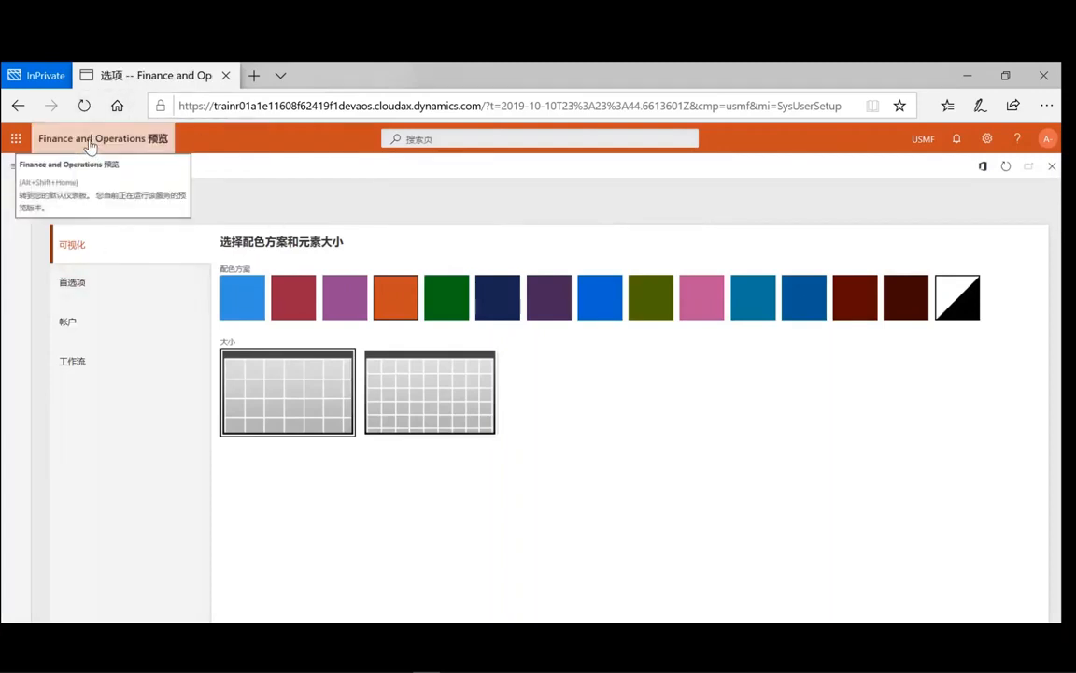
click(89, 141)
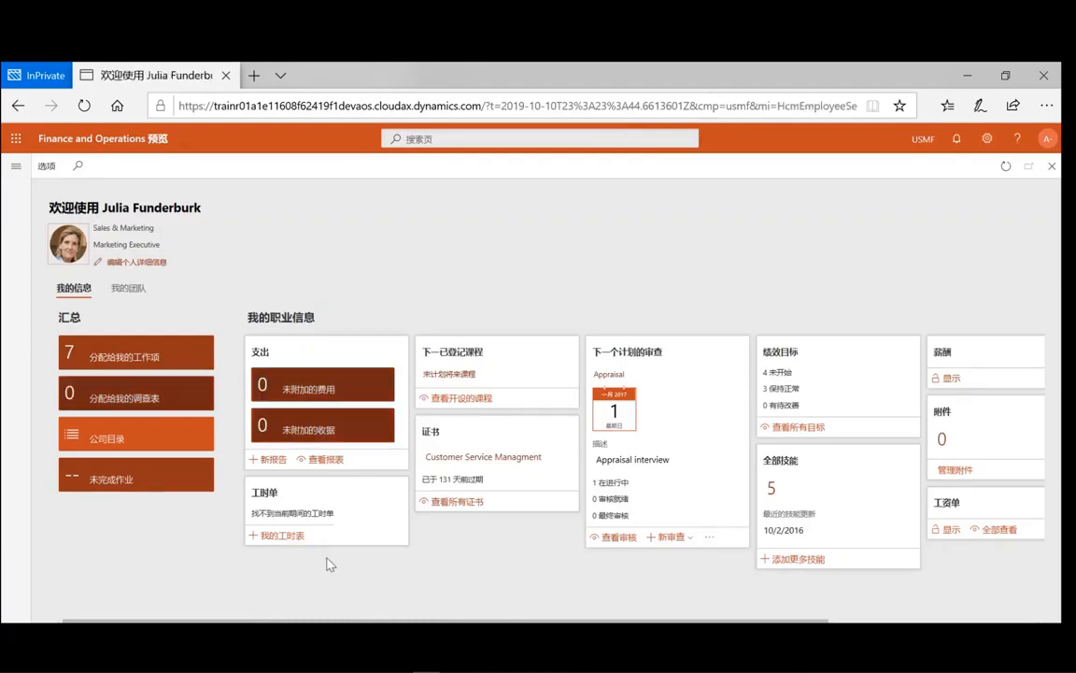
- In User options Preferences, change the language from zh-Hans to en-US English (United States)
click(987, 140)
click(988, 166)
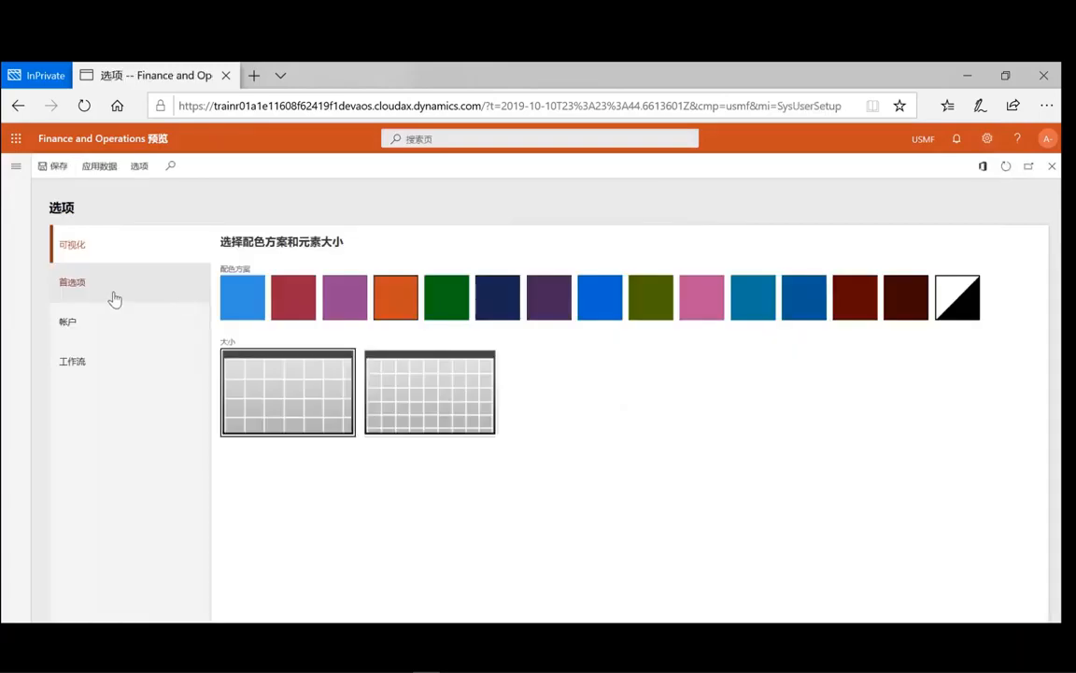
click(82, 327)
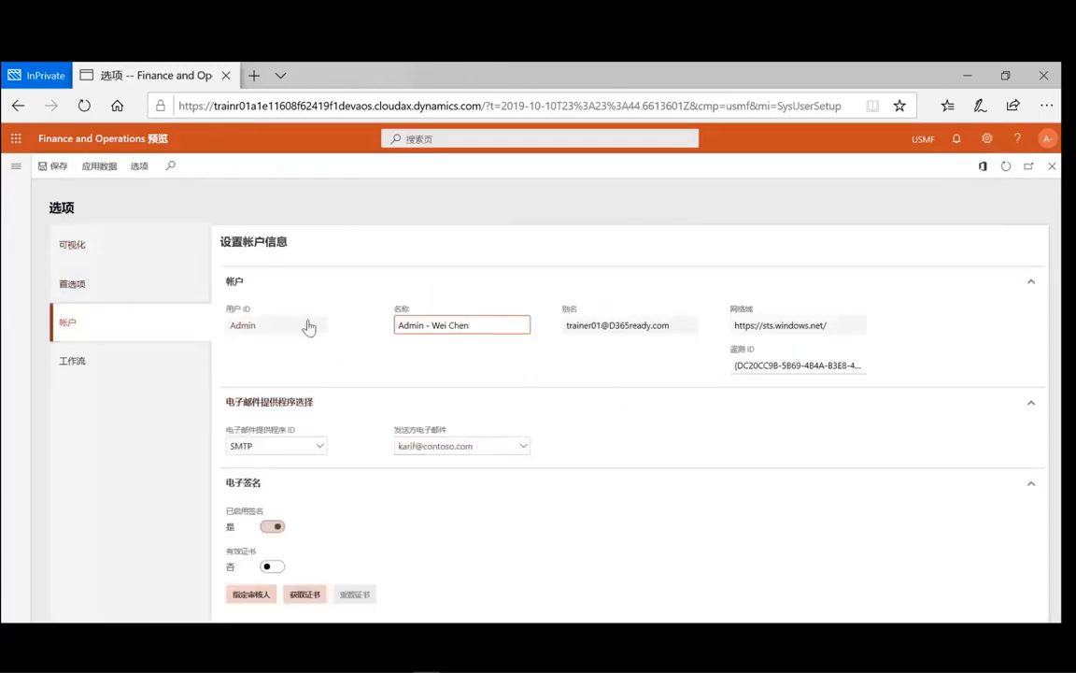
click(116, 284)
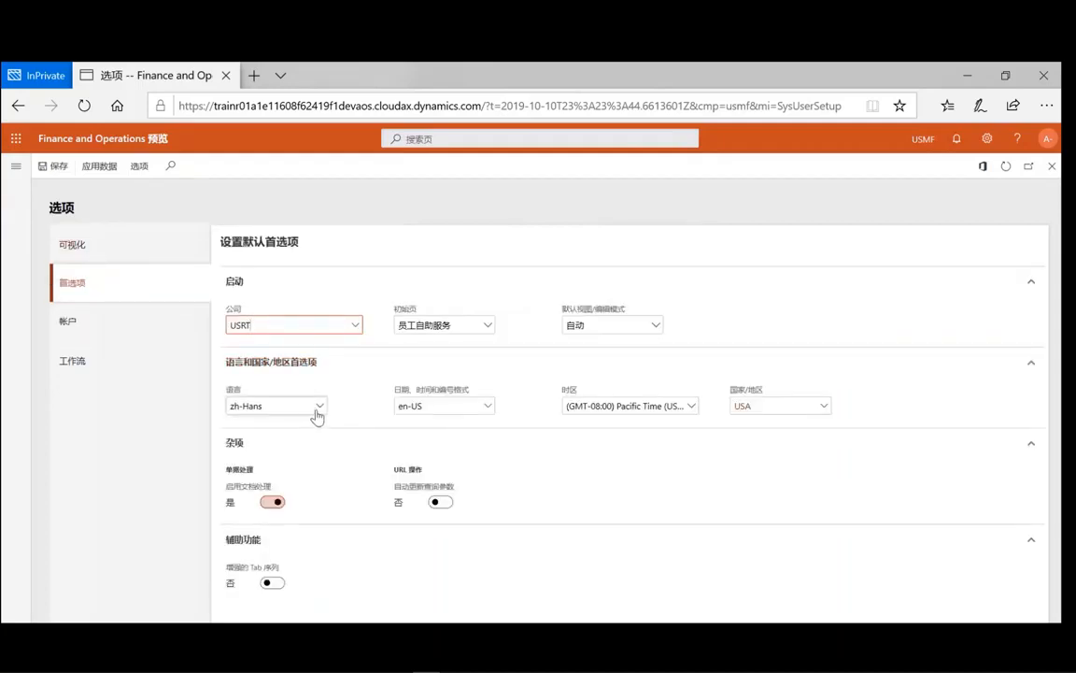
click(318, 412)
click(319, 408)
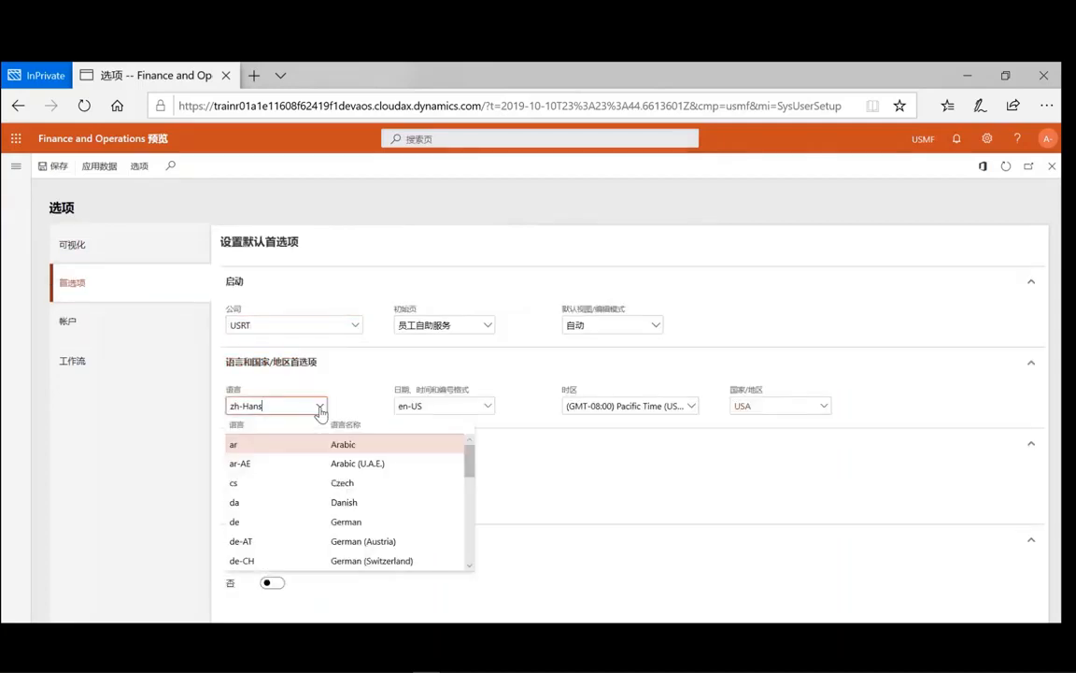
drag(469, 474, 469, 510)
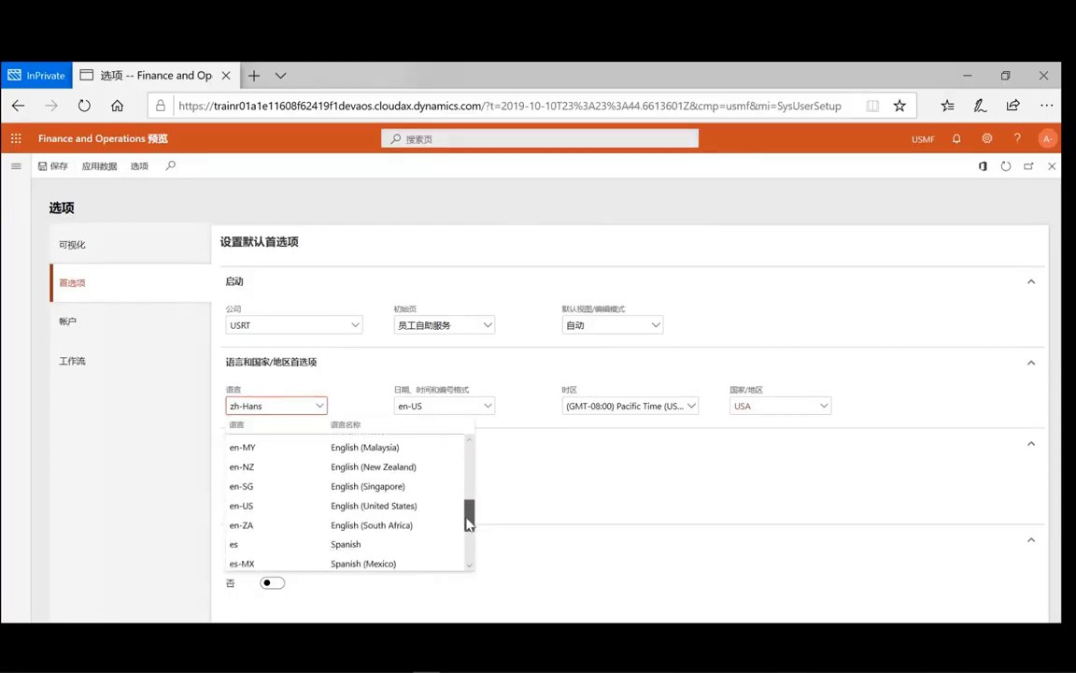
click(335, 506)
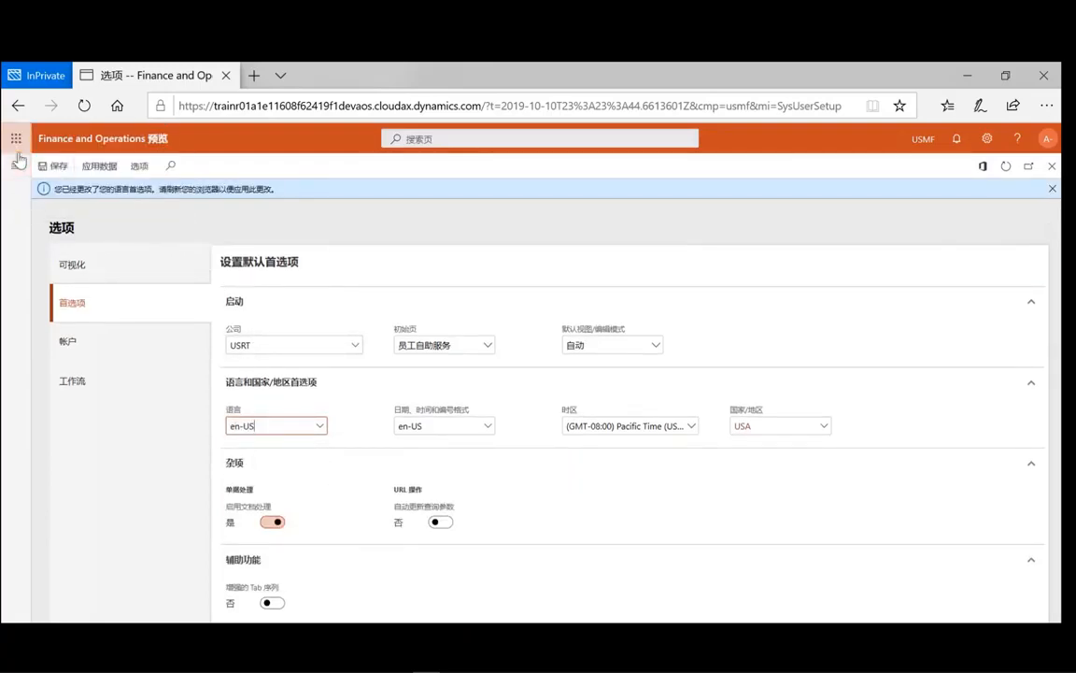
- Refresh the browser to load the English interface, then return to the welcome dashboard
click(84, 109)
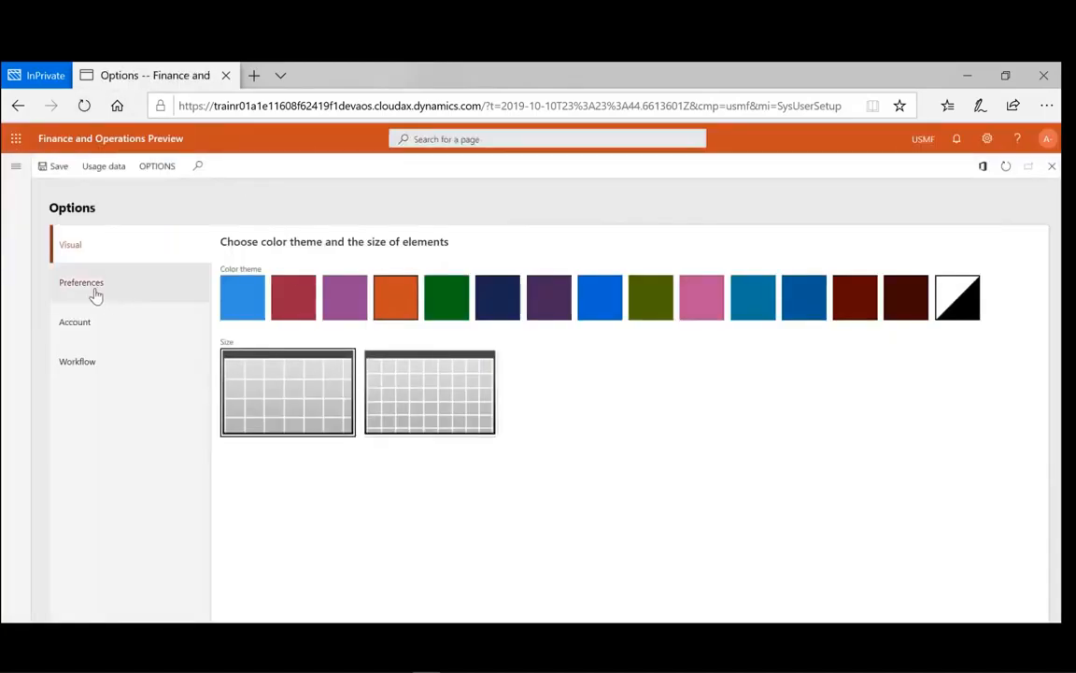
click(102, 146)
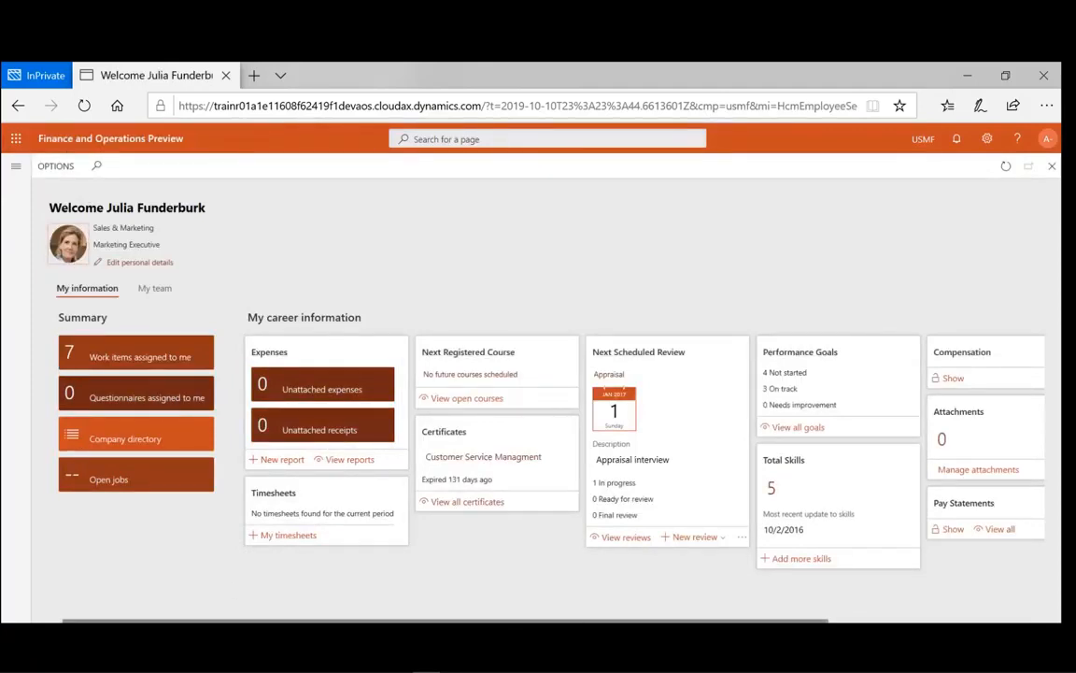
- Show the My team tab, then view its Position and Compensation details
mouse_move(445, 620)
mouse_down()
mouse_move(618, 621)
mouse_move(446, 620)
mouse_up()
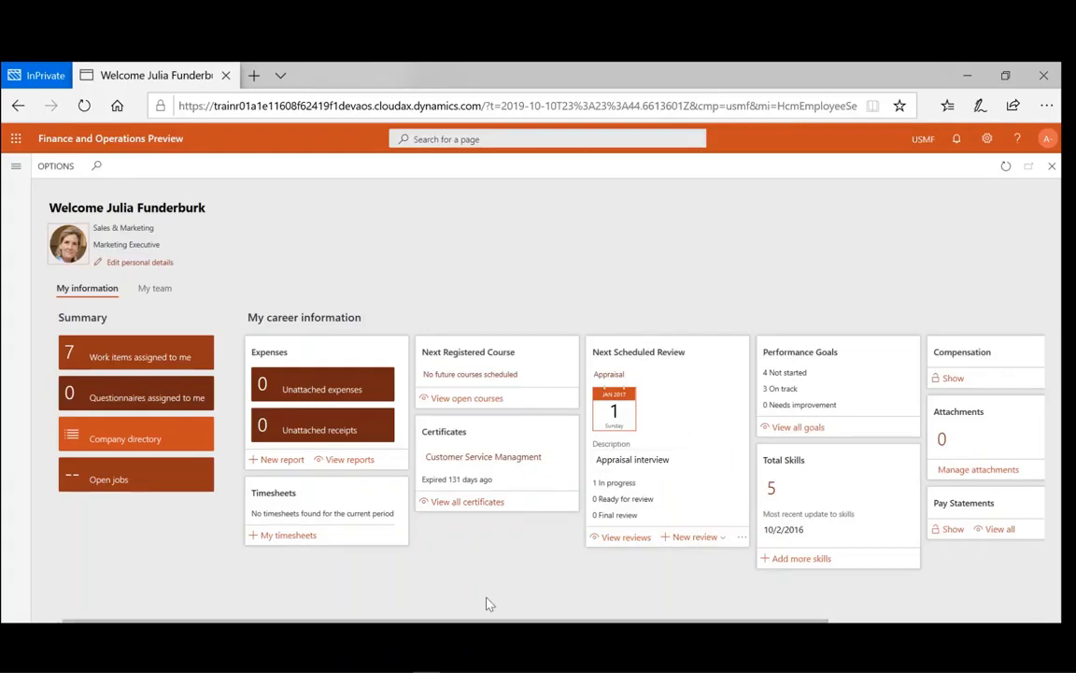
mouse_move(472, 621)
mouse_down()
mouse_move(600, 620)
mouse_move(472, 621)
mouse_up()
click(155, 288)
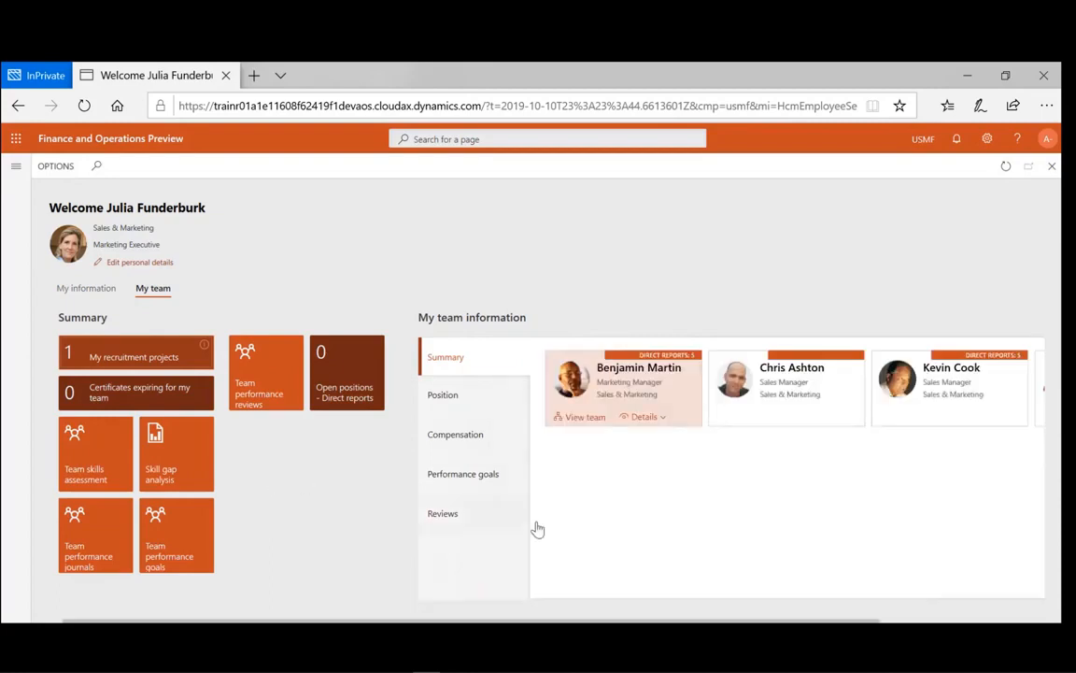
click(452, 407)
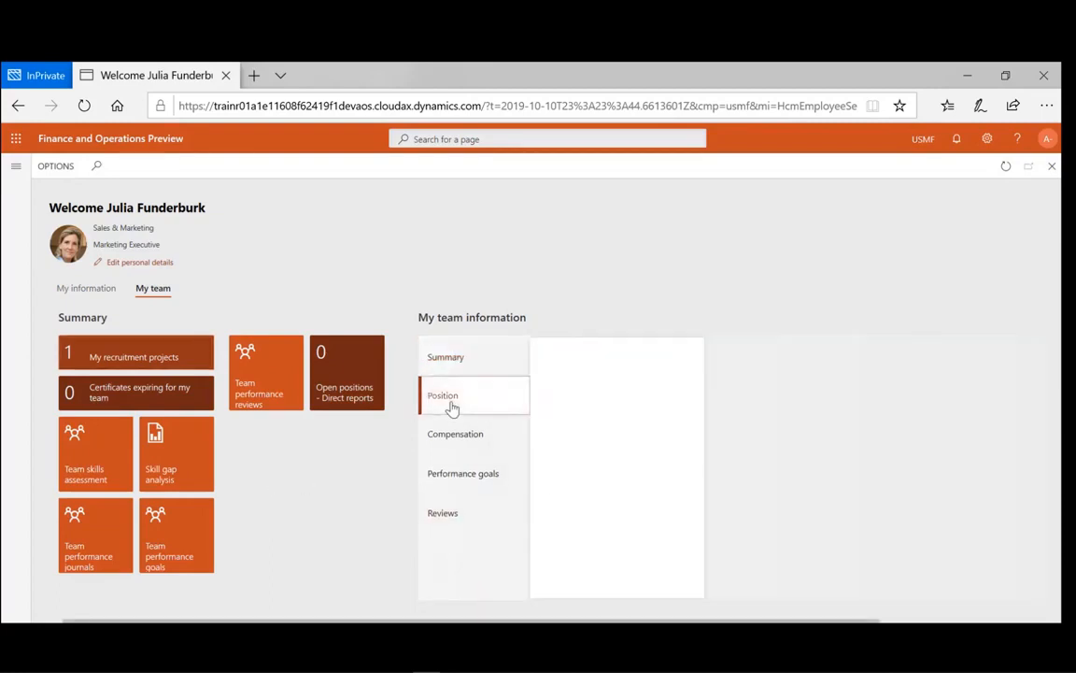
click(456, 443)
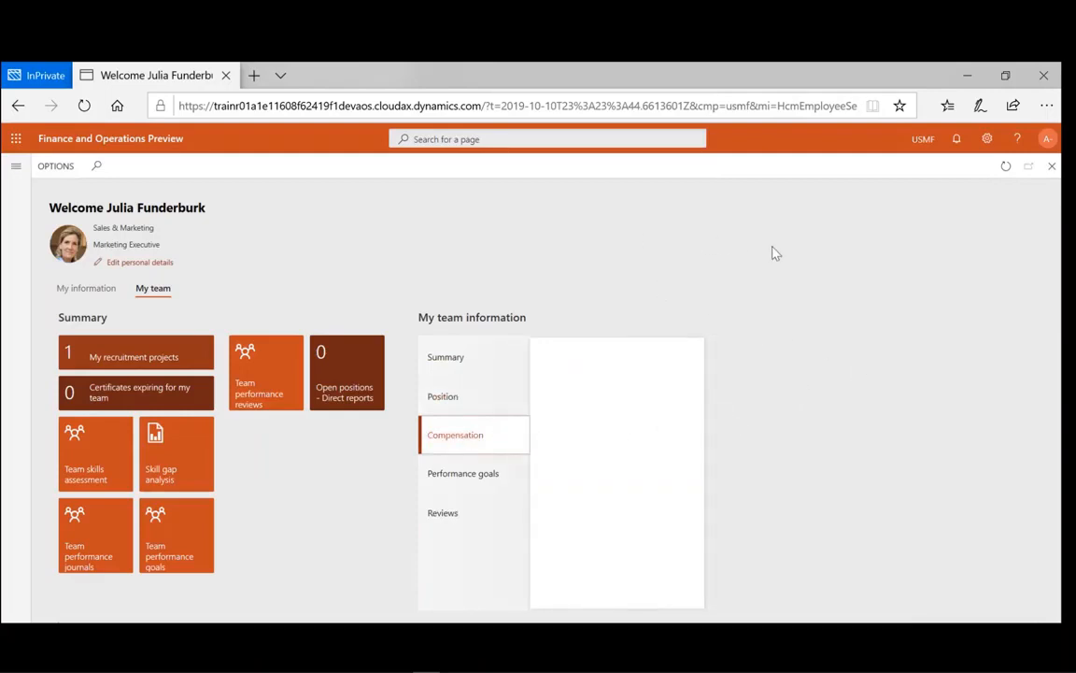
- Open User options from the Settings gear and view the Preferences tab
click(987, 140)
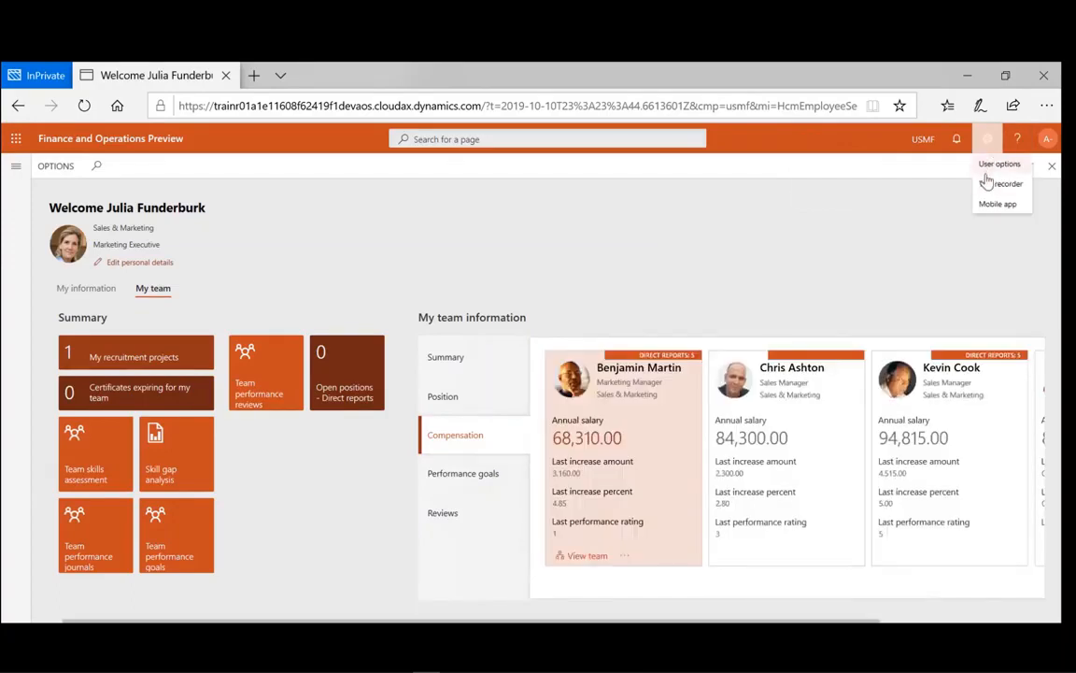
click(992, 165)
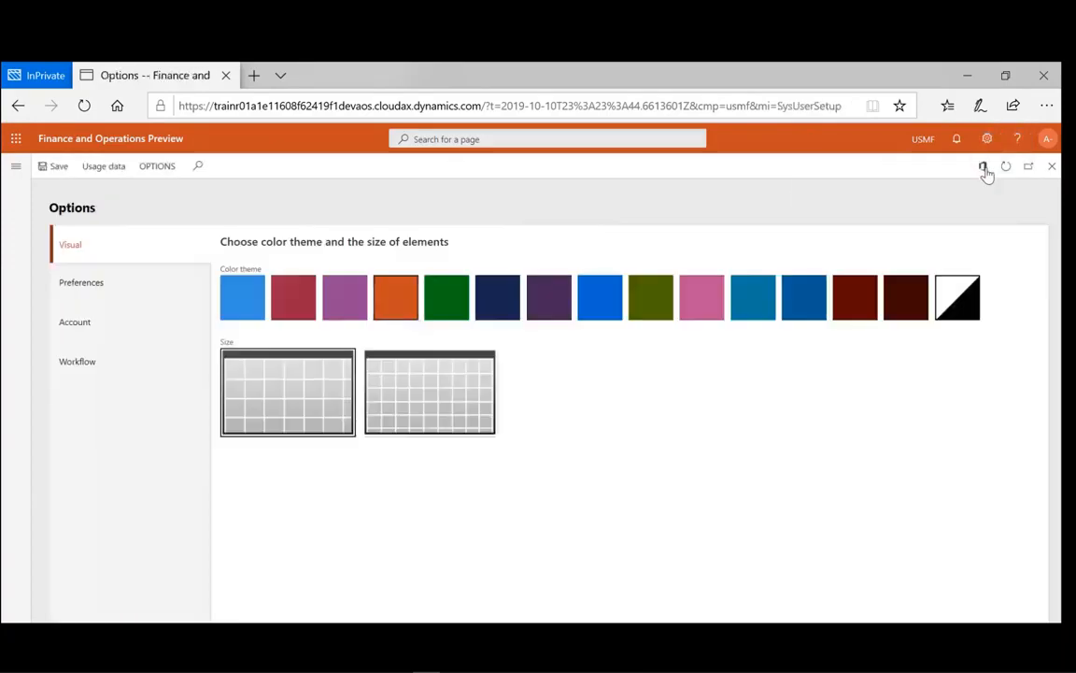
click(98, 292)
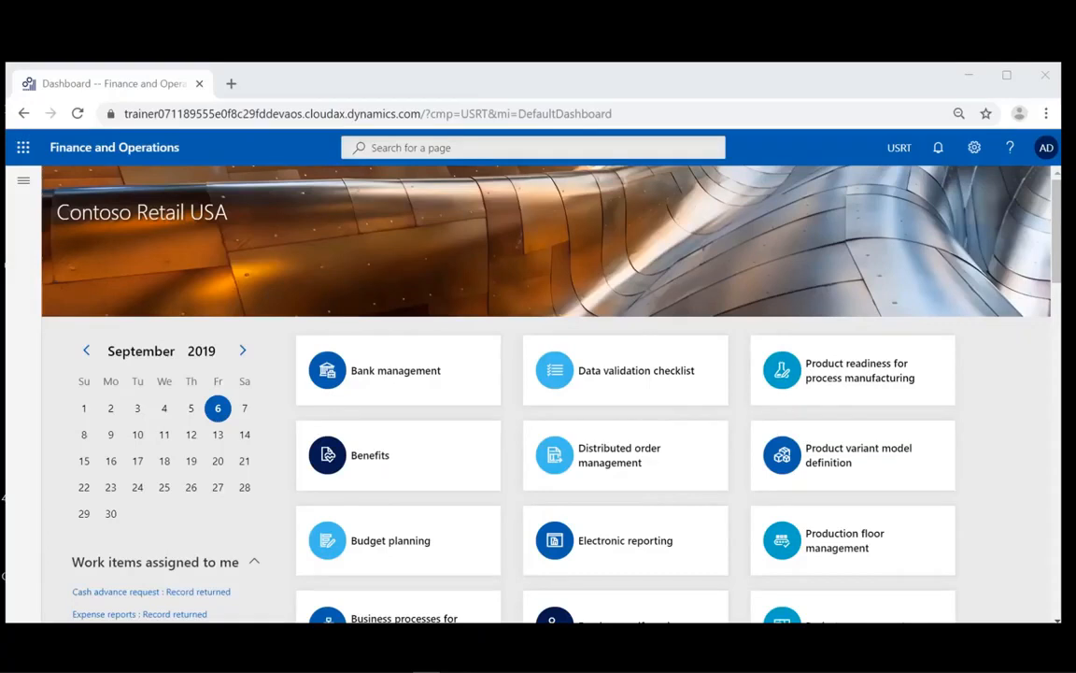
- Go through Modules > Accounts receivable > Customers to the All customers list
click(23, 182)
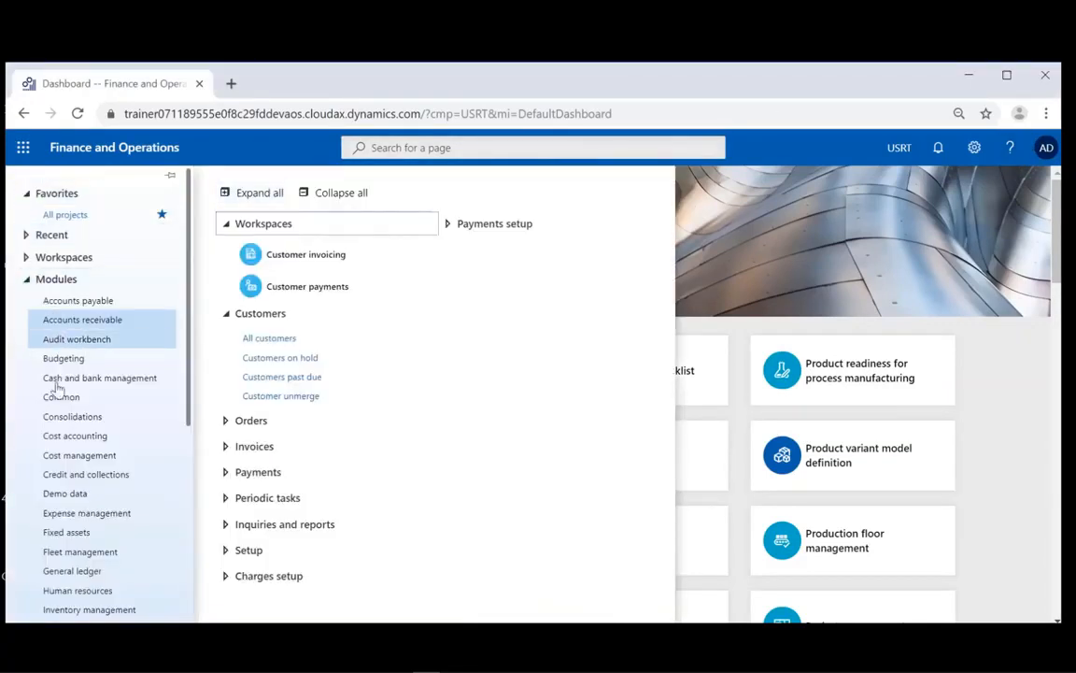
click(107, 324)
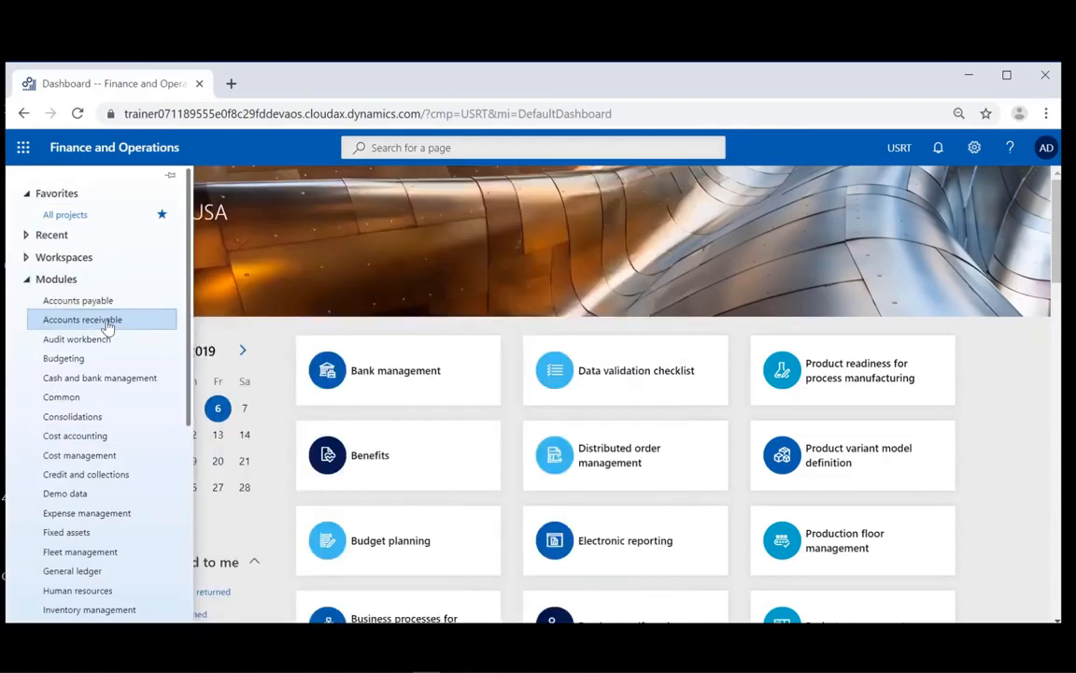
click(108, 323)
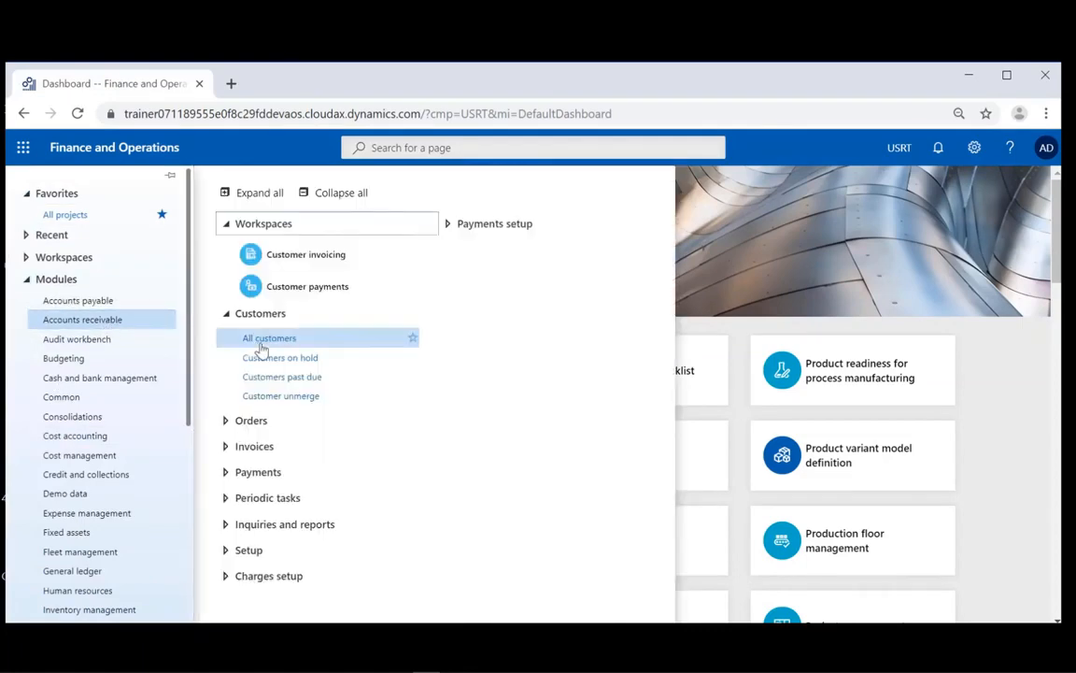
click(262, 345)
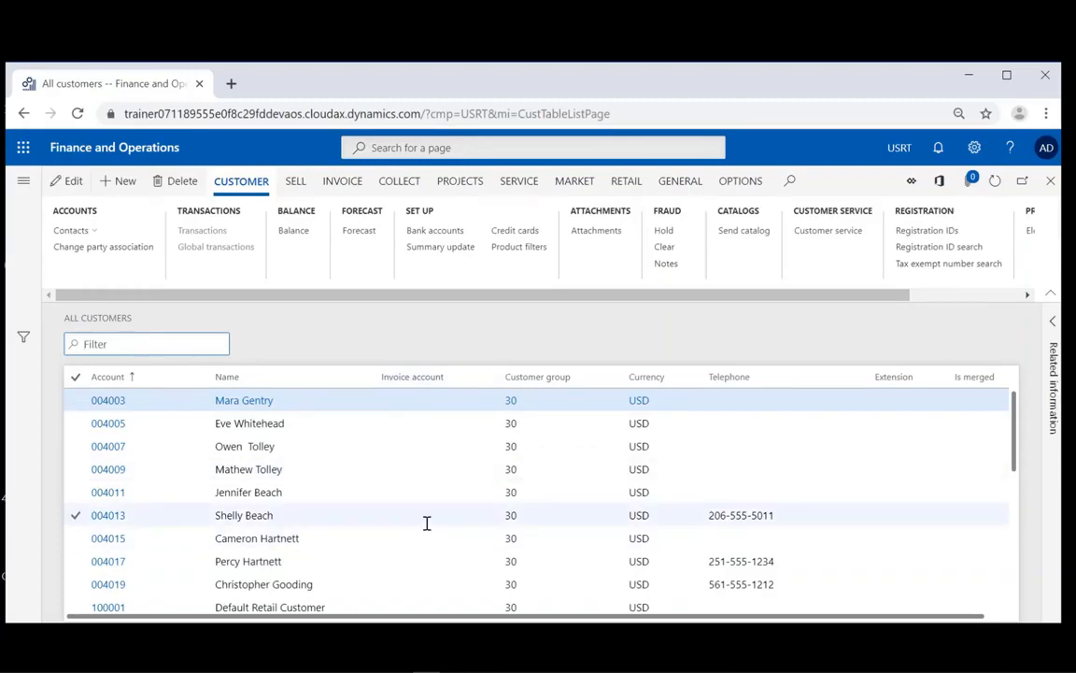
- Personalize the All customers form and insert the Bank account field into the customer grid
click(731, 182)
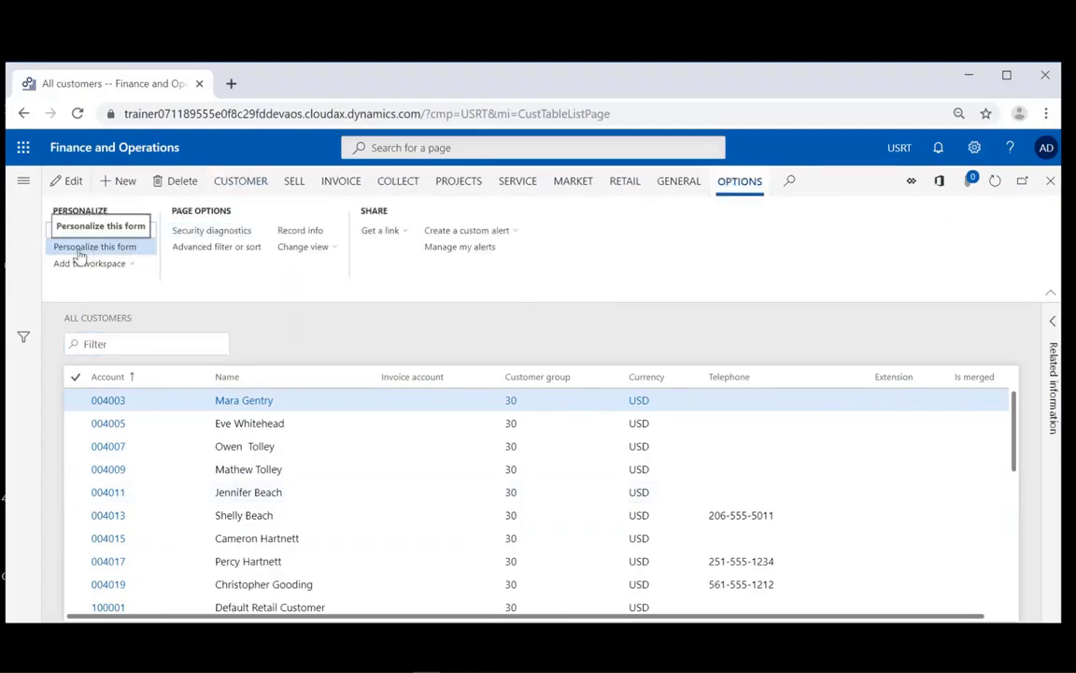
click(79, 247)
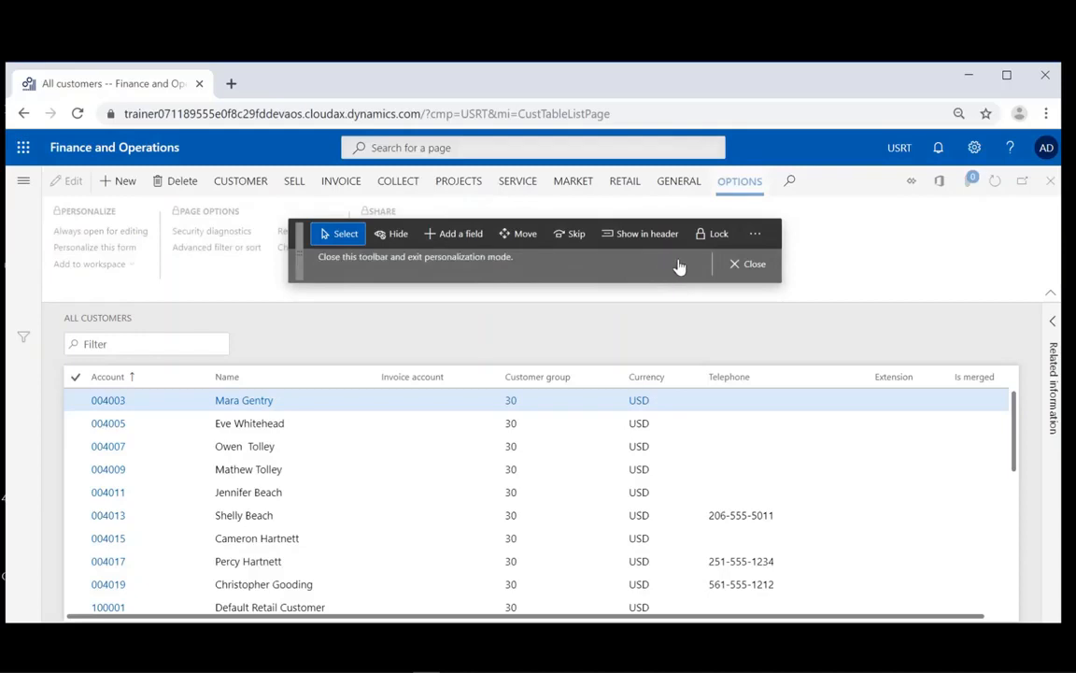
click(445, 234)
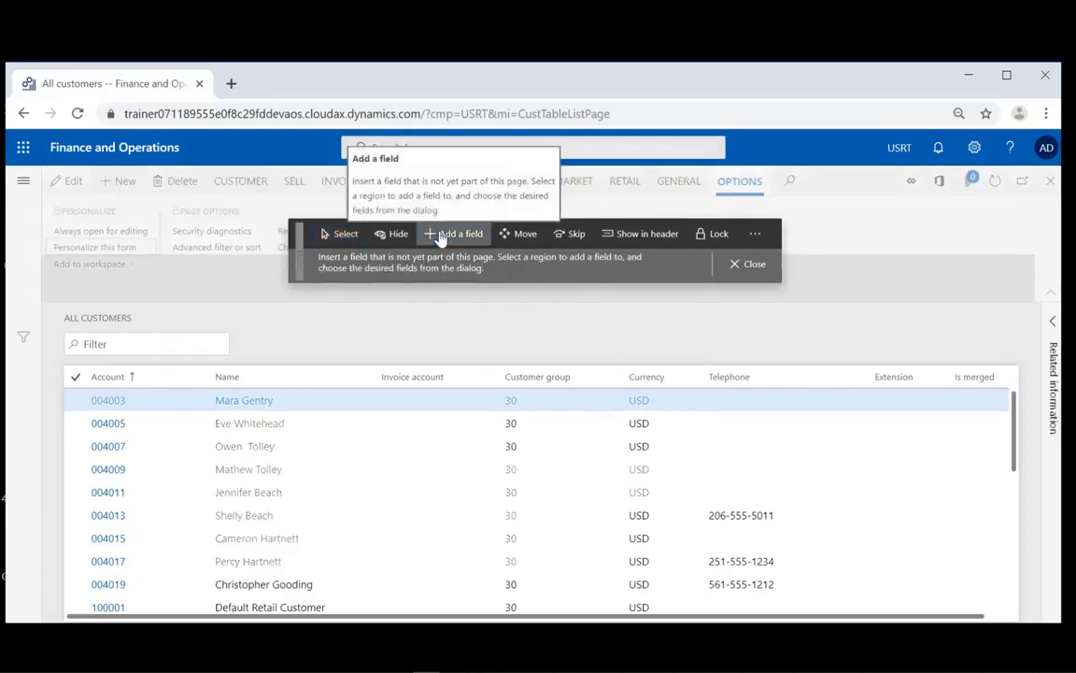
click(788, 406)
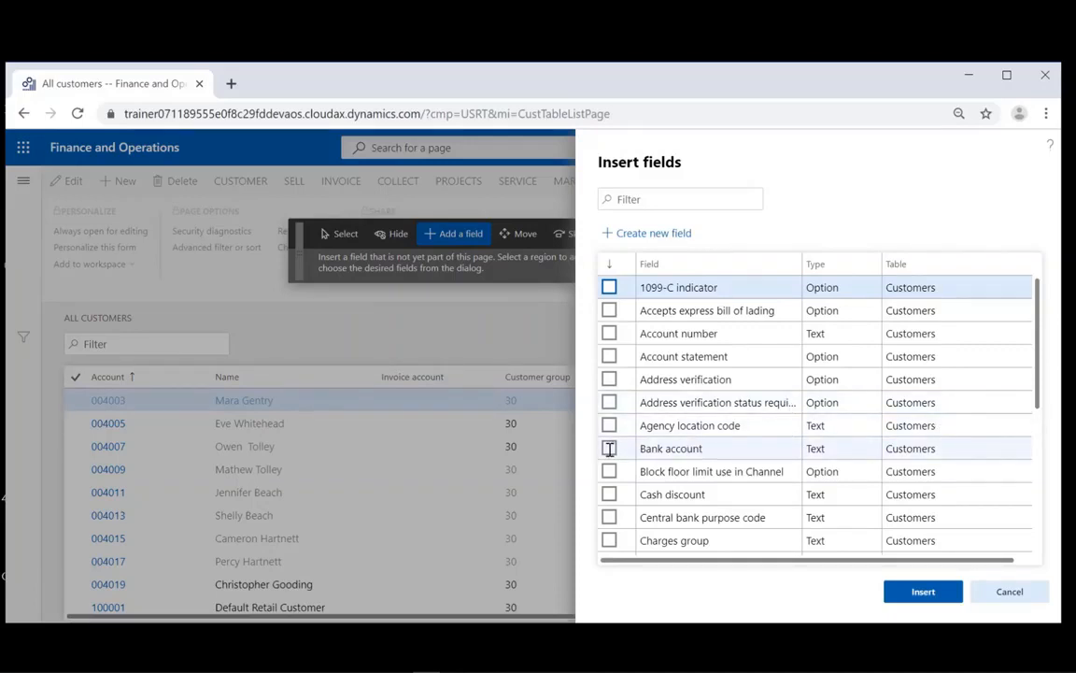
click(609, 449)
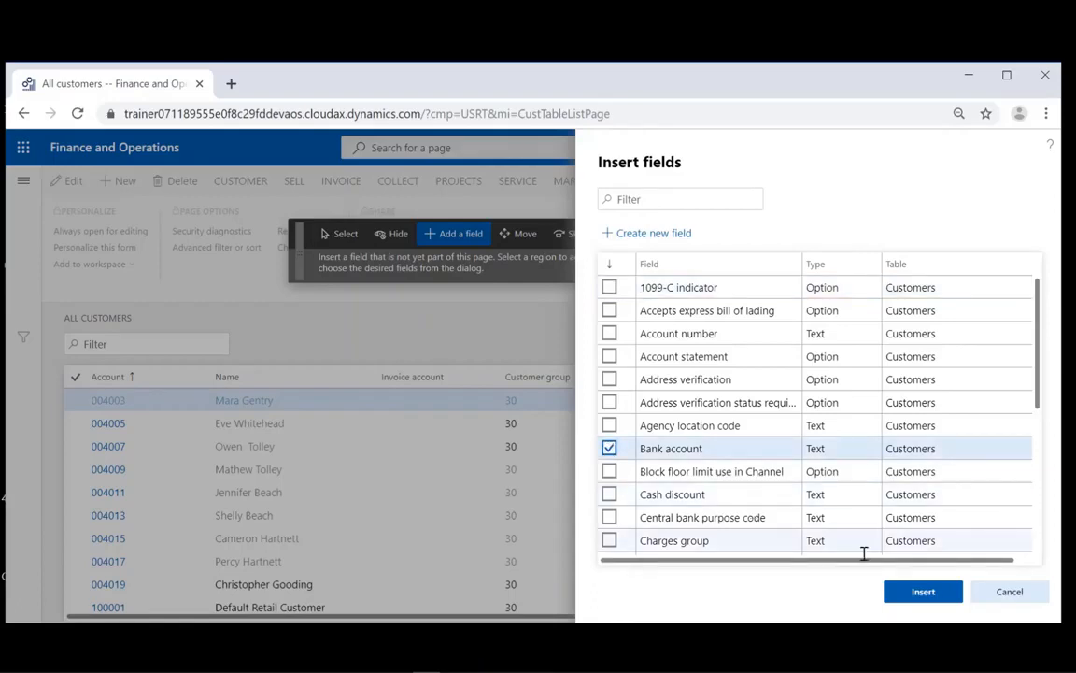
click(920, 596)
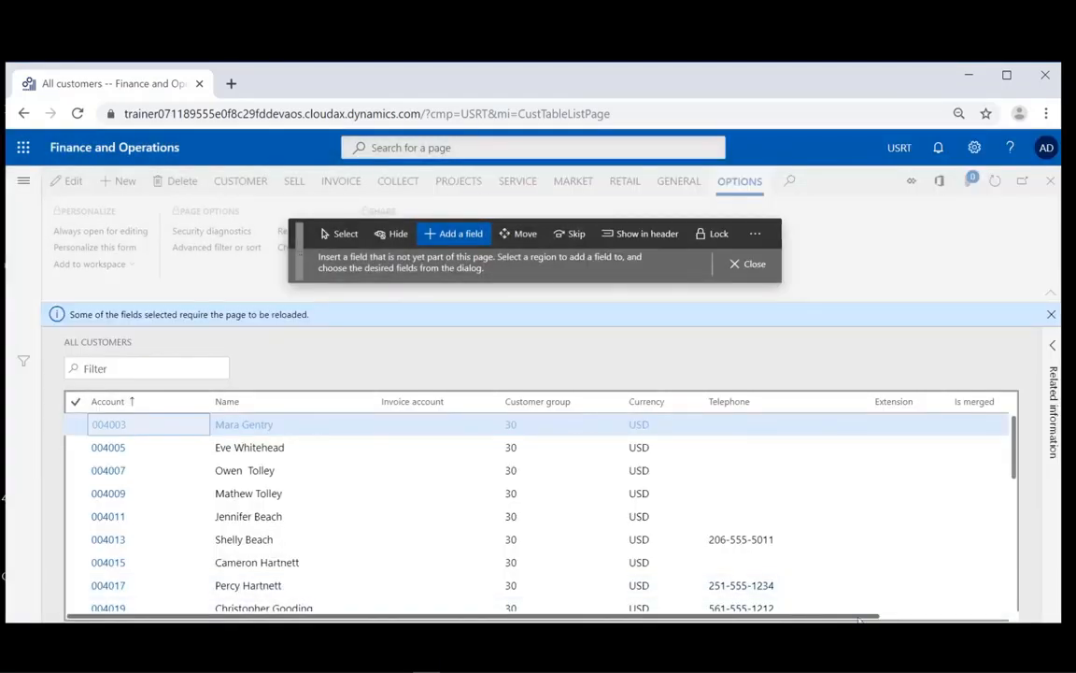
- Move the Bank account column between Customer group and Currency, then close personalization
drag(860, 618, 959, 618)
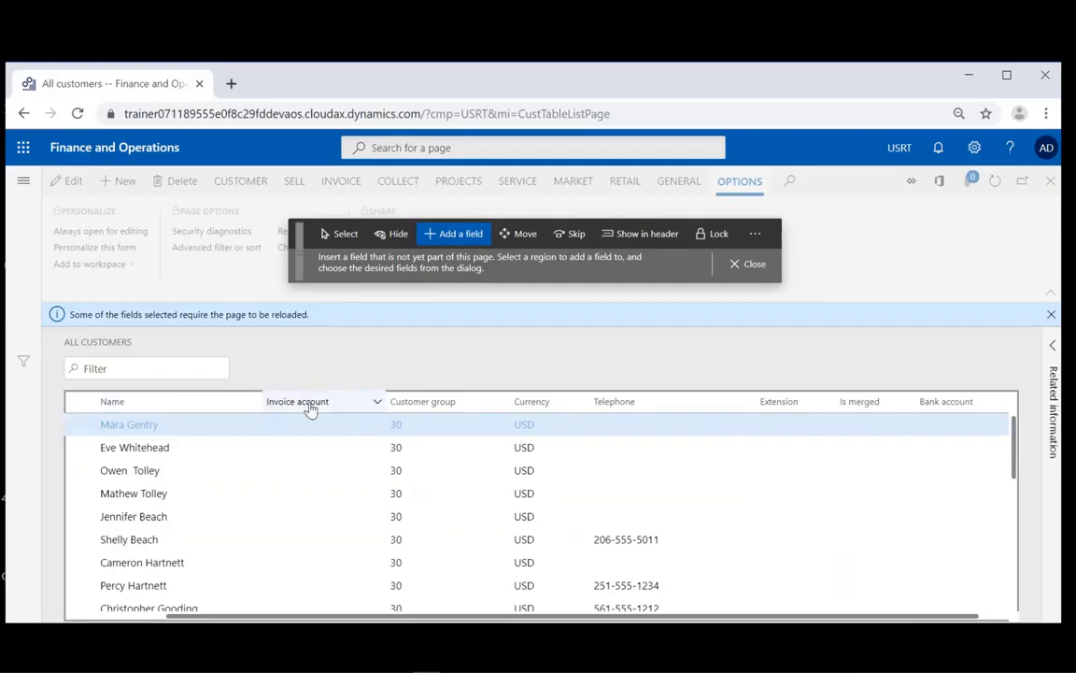
click(513, 237)
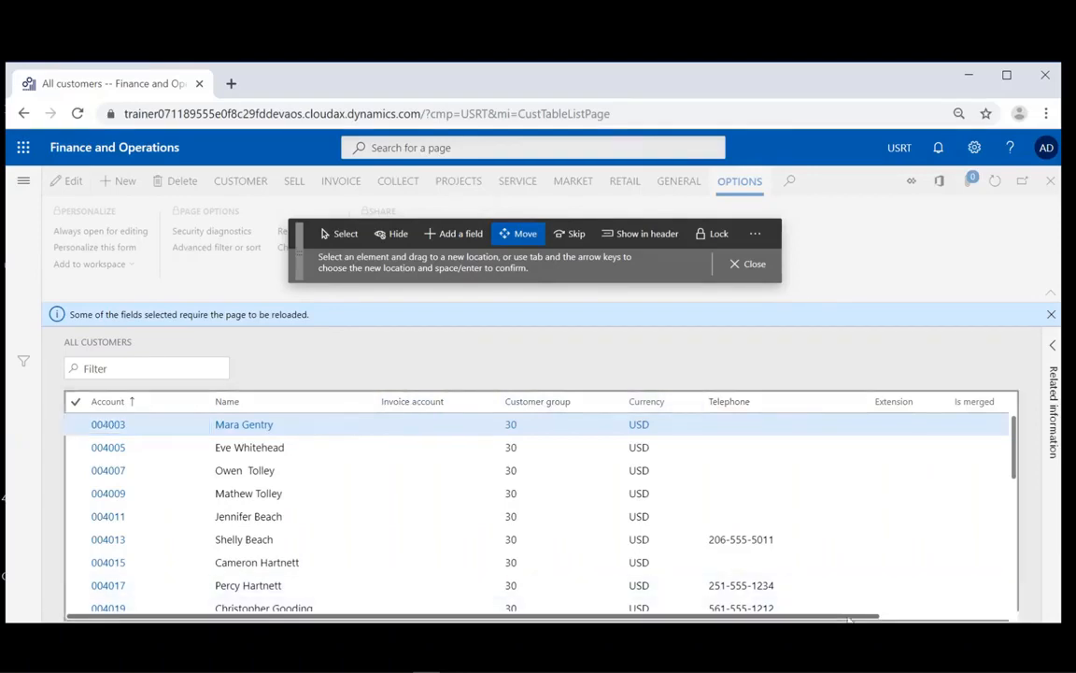
drag(849, 617, 937, 617)
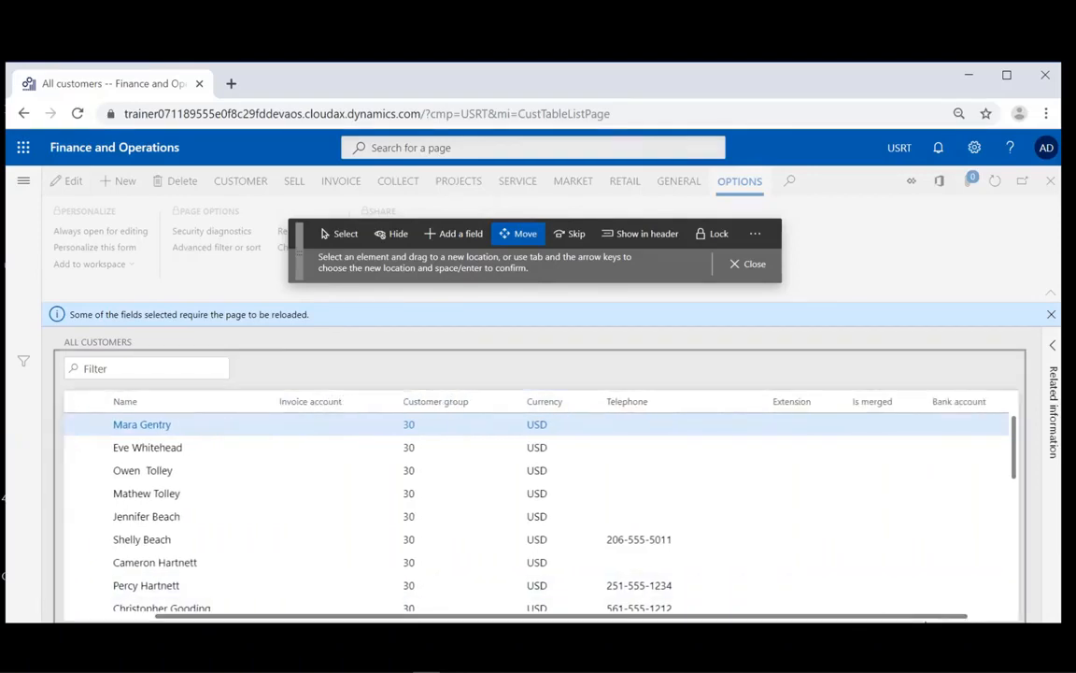
click(954, 409)
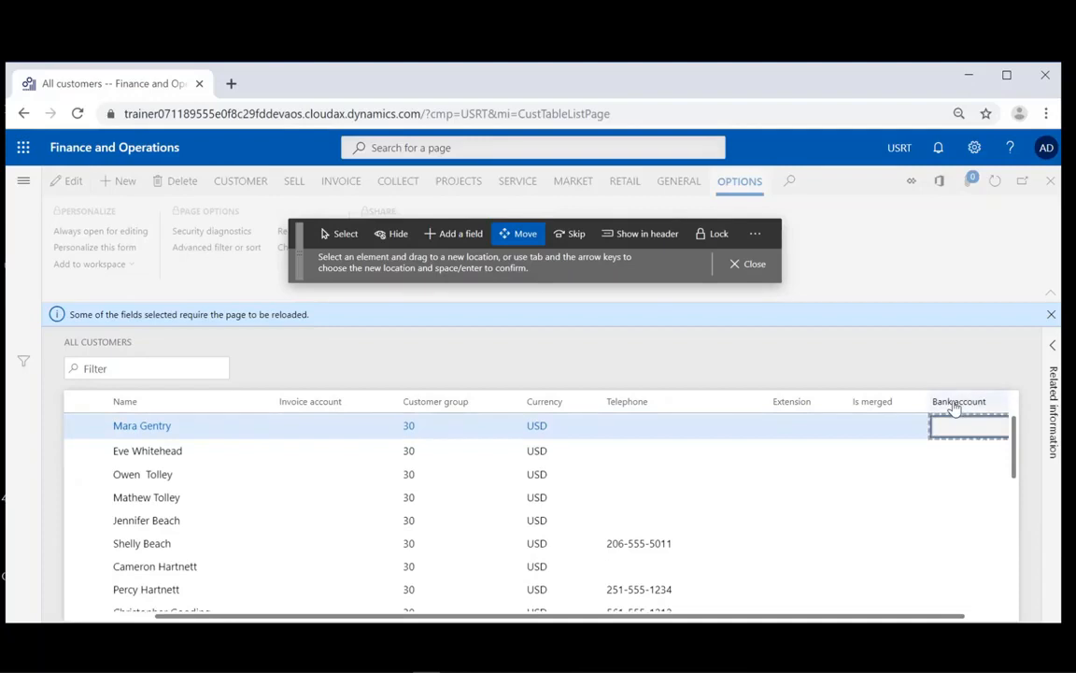
key(Left)
key(Left)
key(Left)
key(Left)
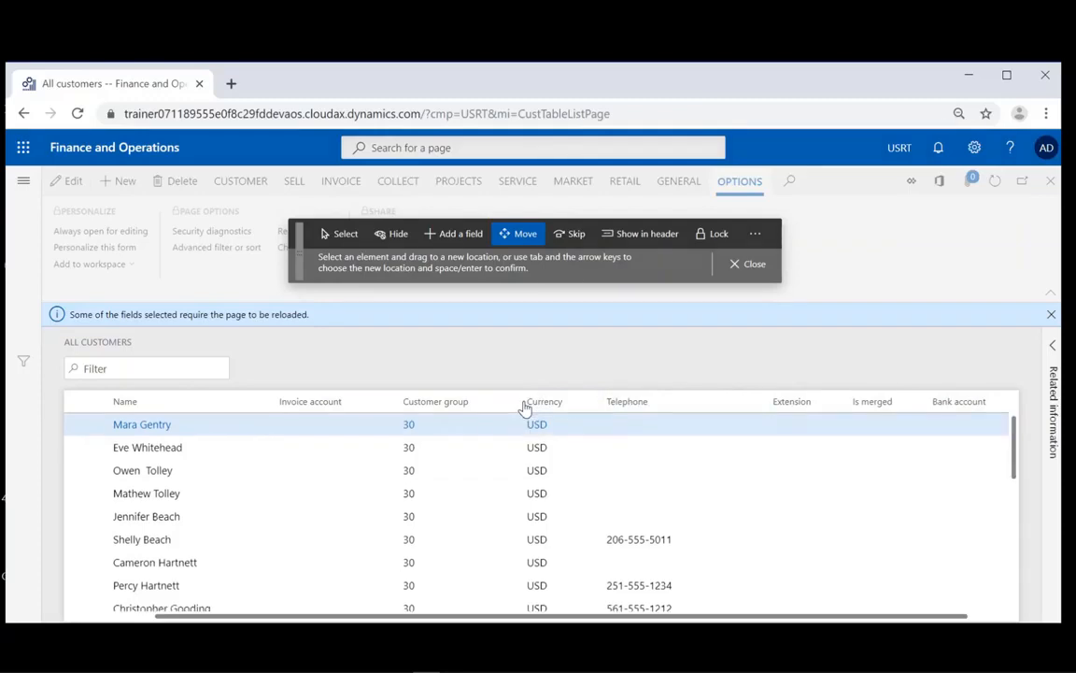
key(Return)
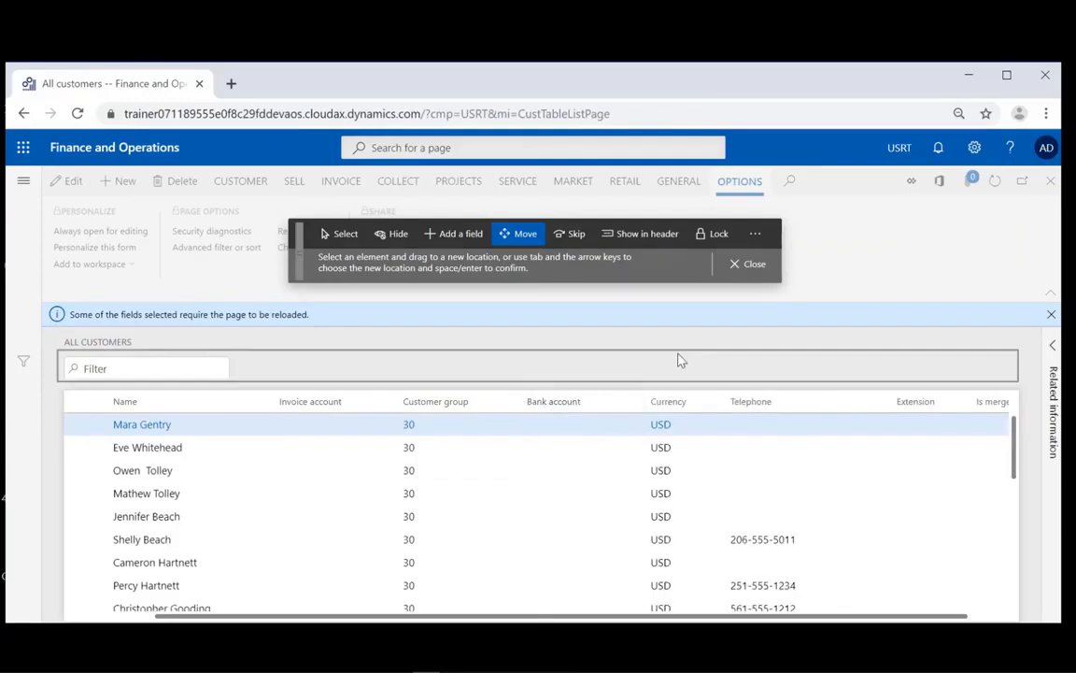
click(752, 267)
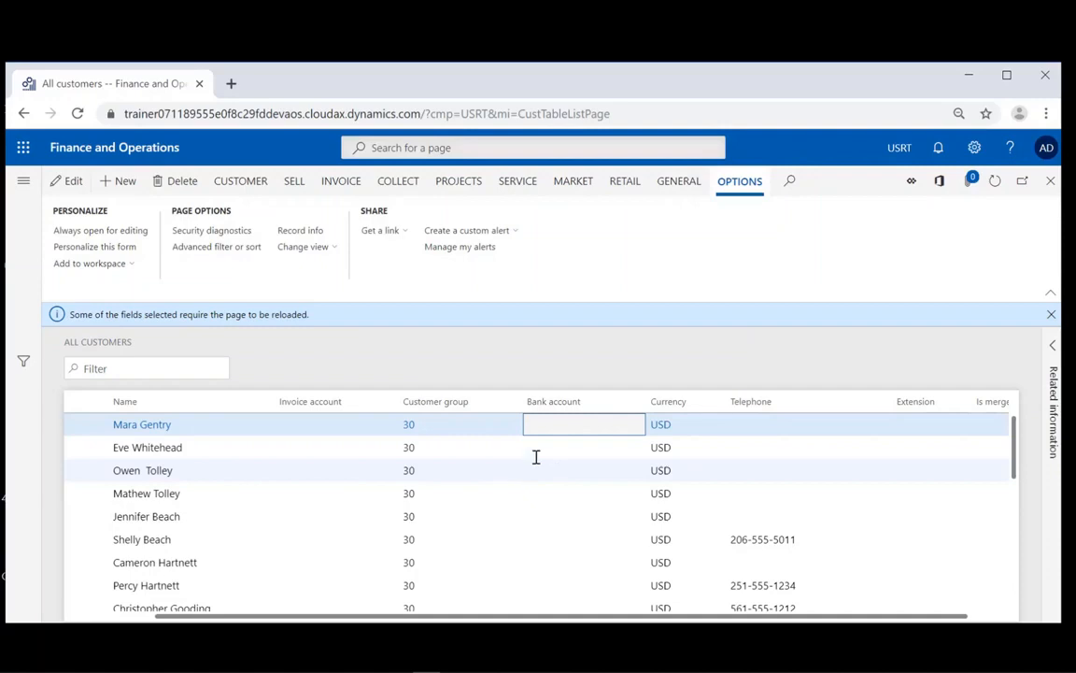
- Filter the Customer group column to 30 so only group 30 customers are listed
scroll(476, 533, down, 6)
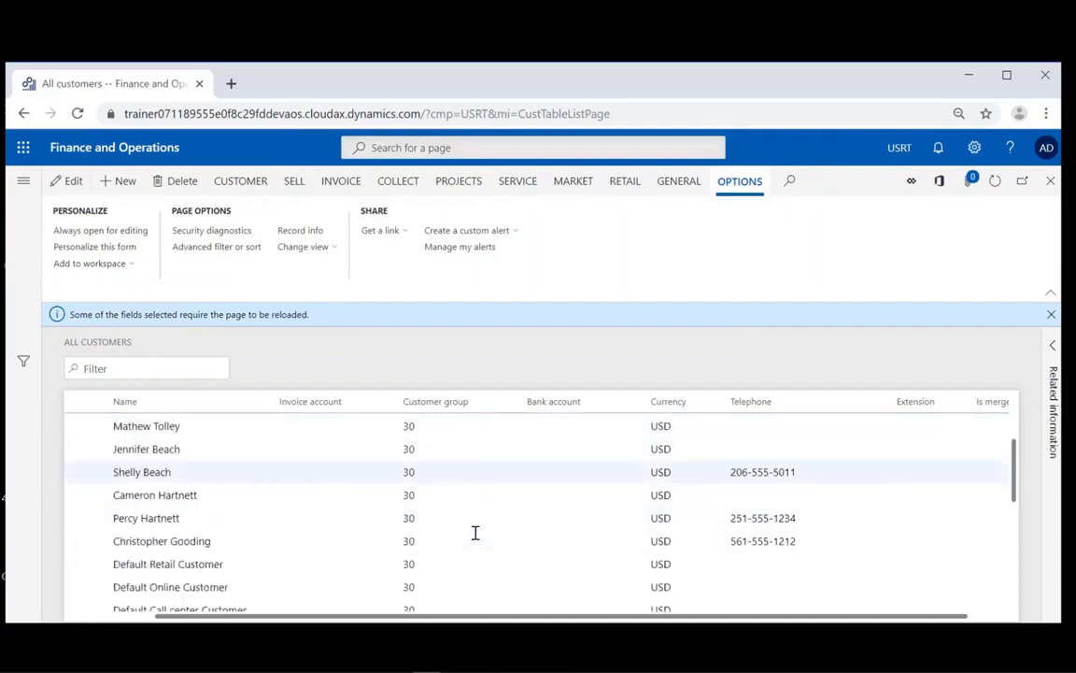
scroll(476, 533, up, 3)
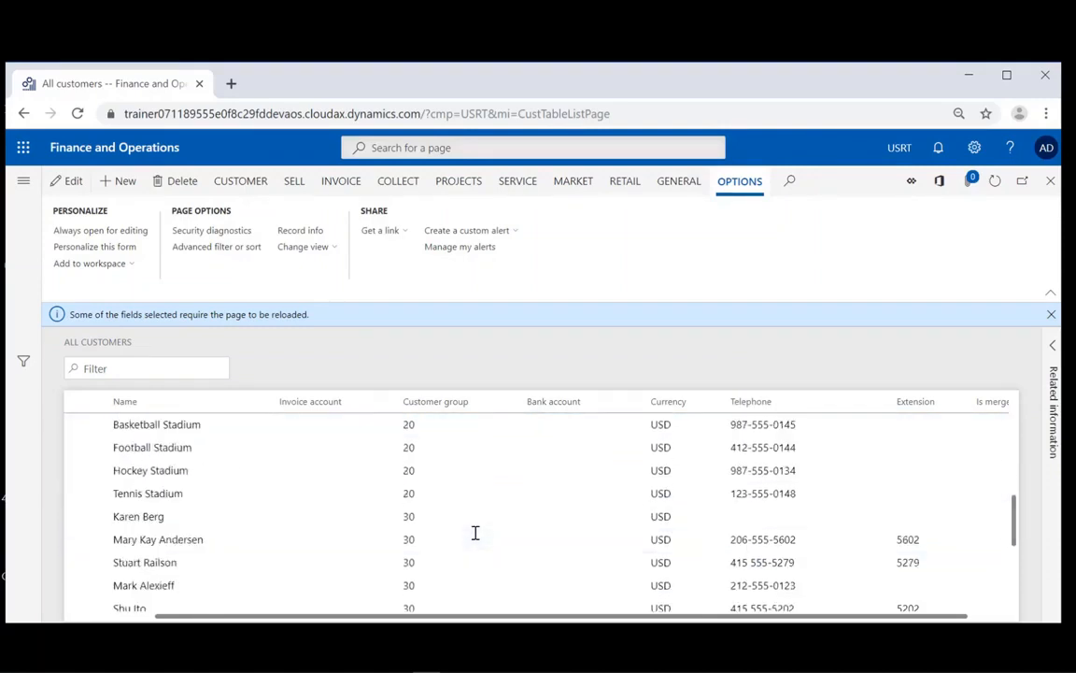
click(515, 411)
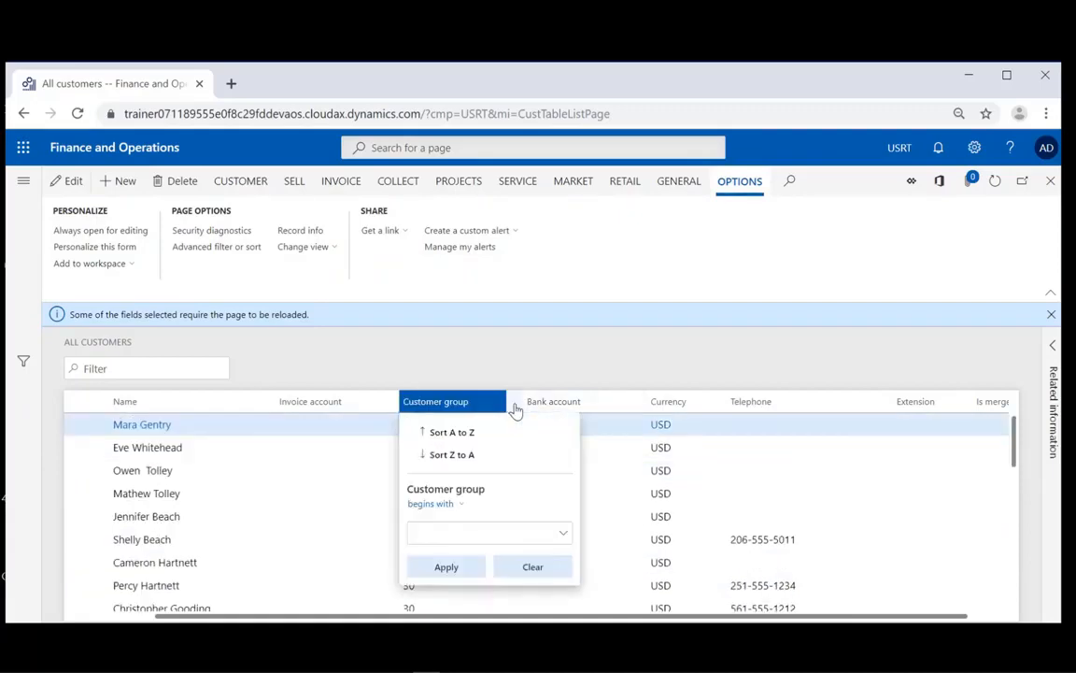
click(465, 532)
text(30)
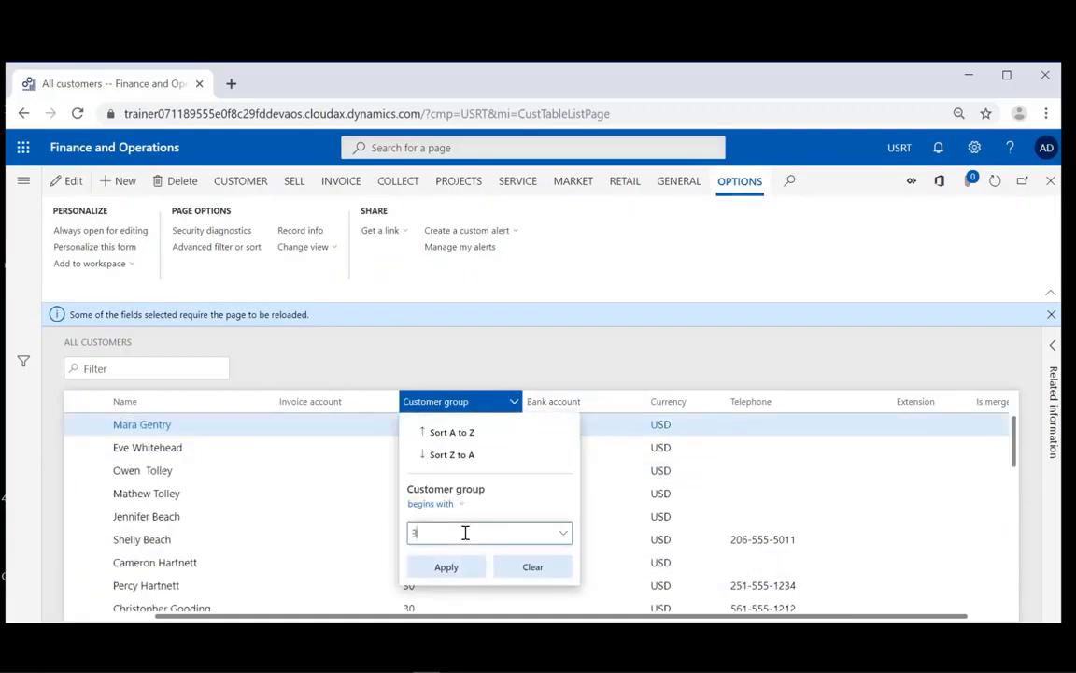
click(447, 567)
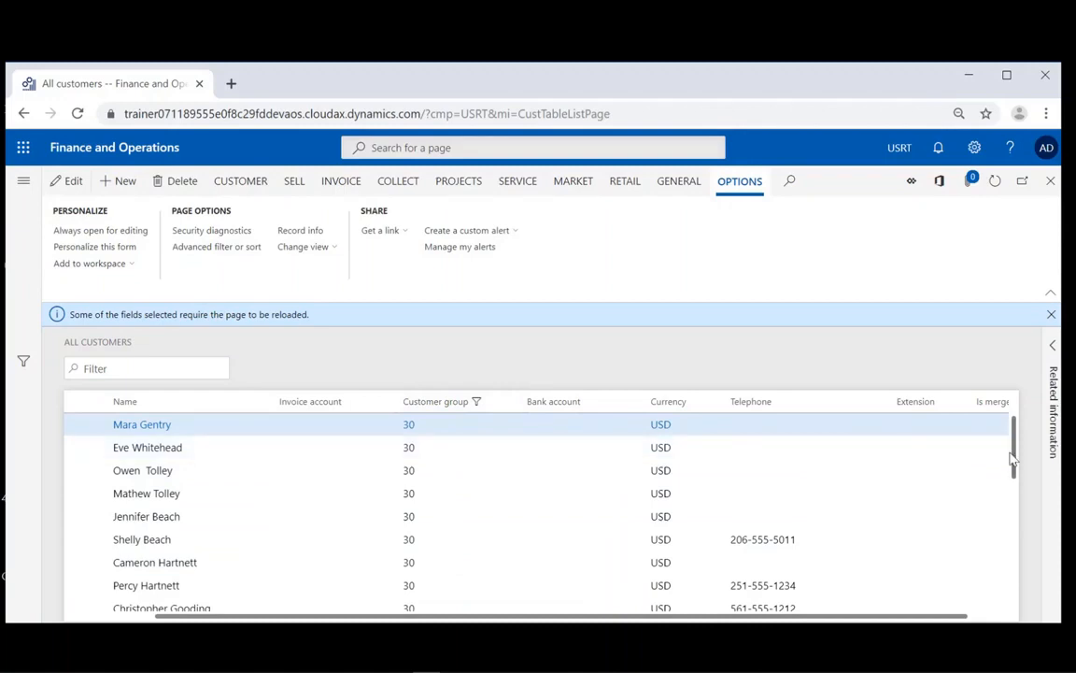
drag(1015, 464, 1022, 599)
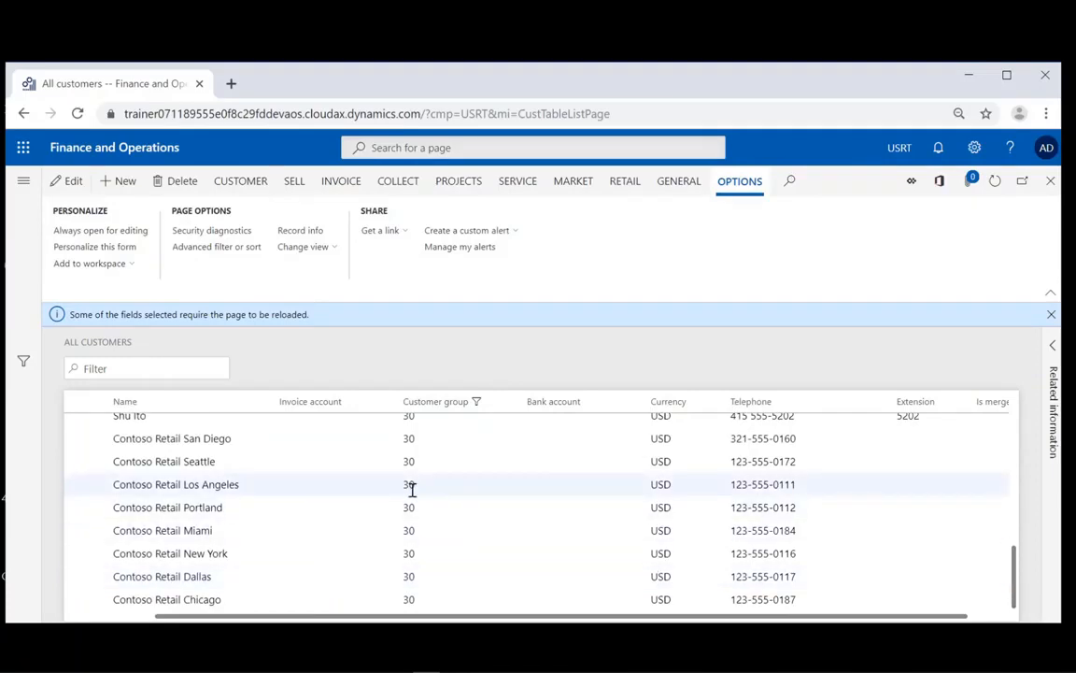
mouse_move(412, 489)
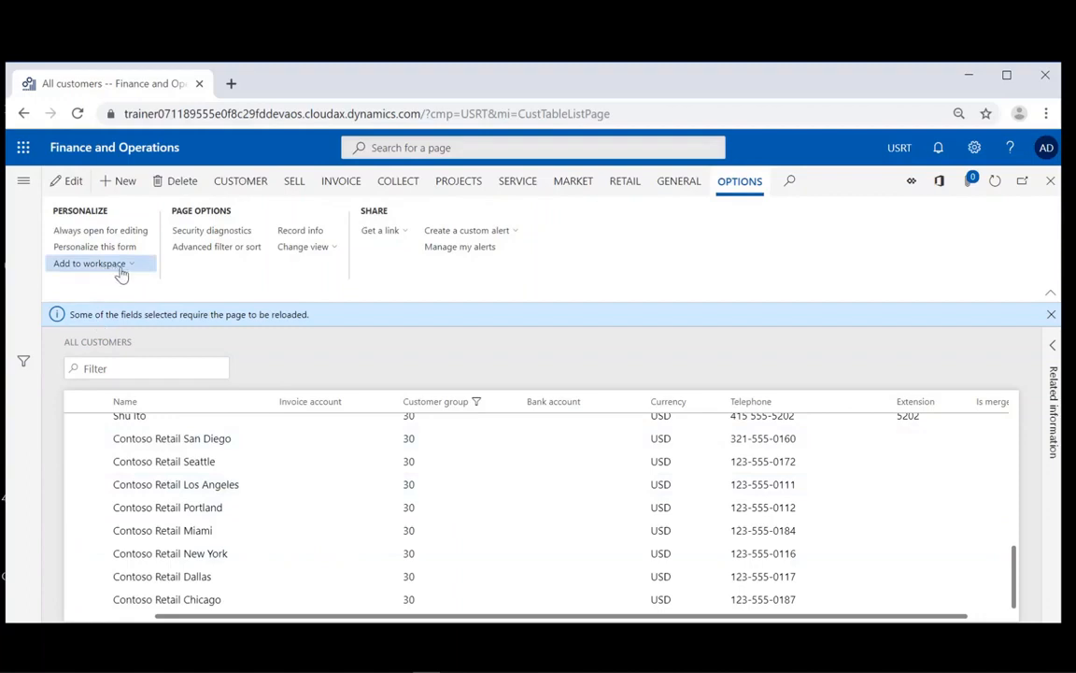
- Add the filtered list to the Customer invoicing workspace, presented as a Tile
click(94, 264)
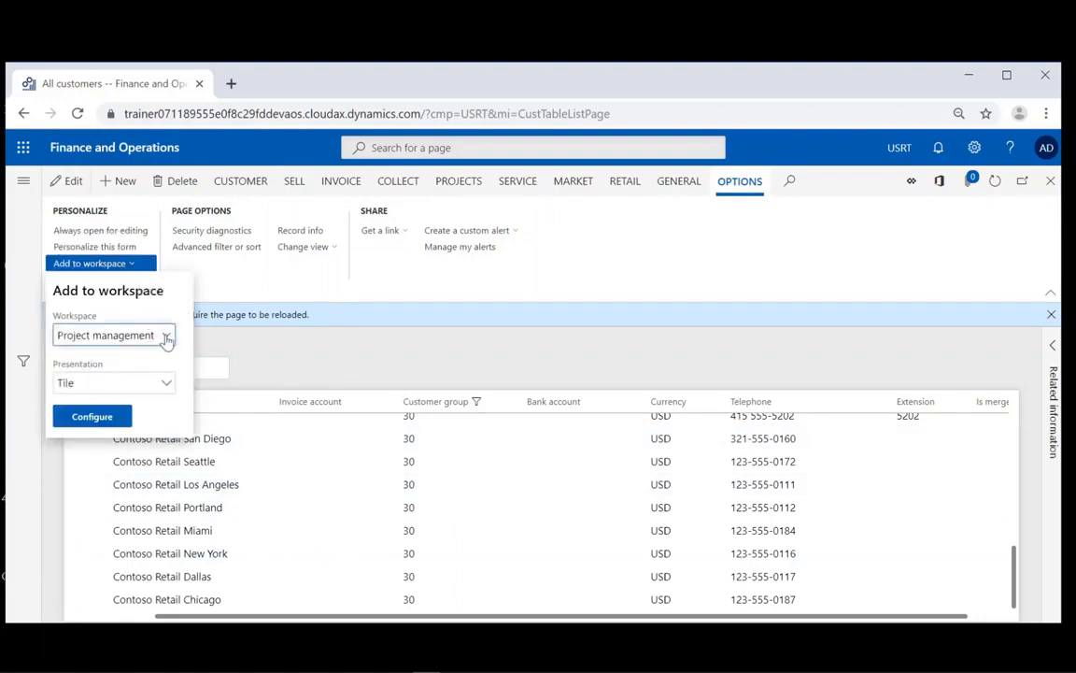
click(167, 336)
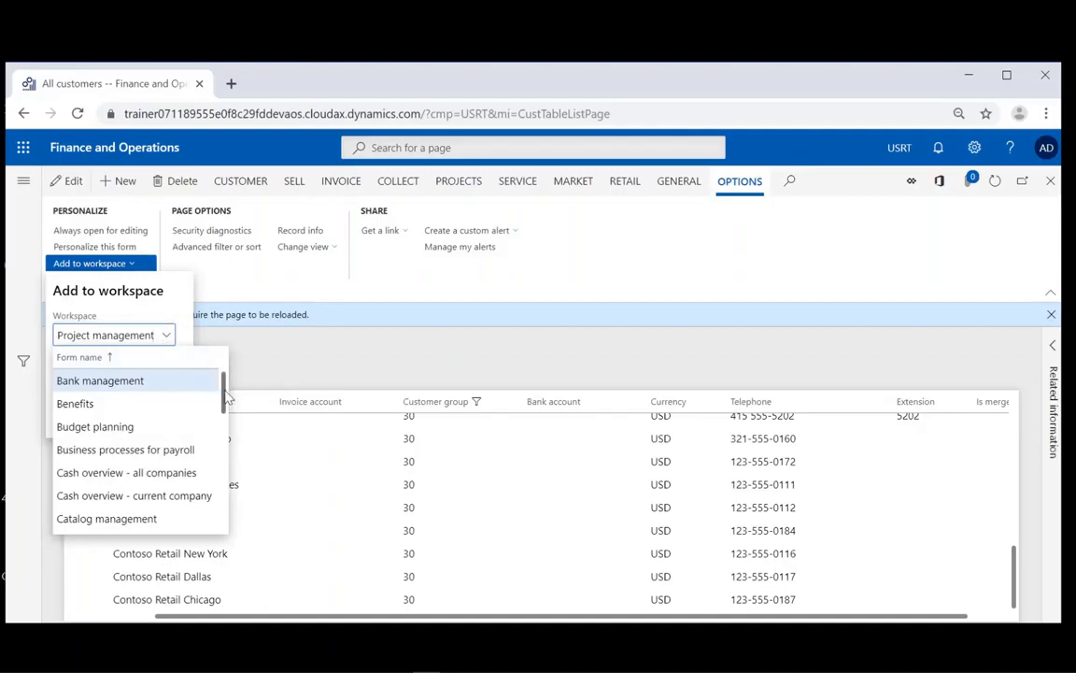
drag(226, 399, 226, 486)
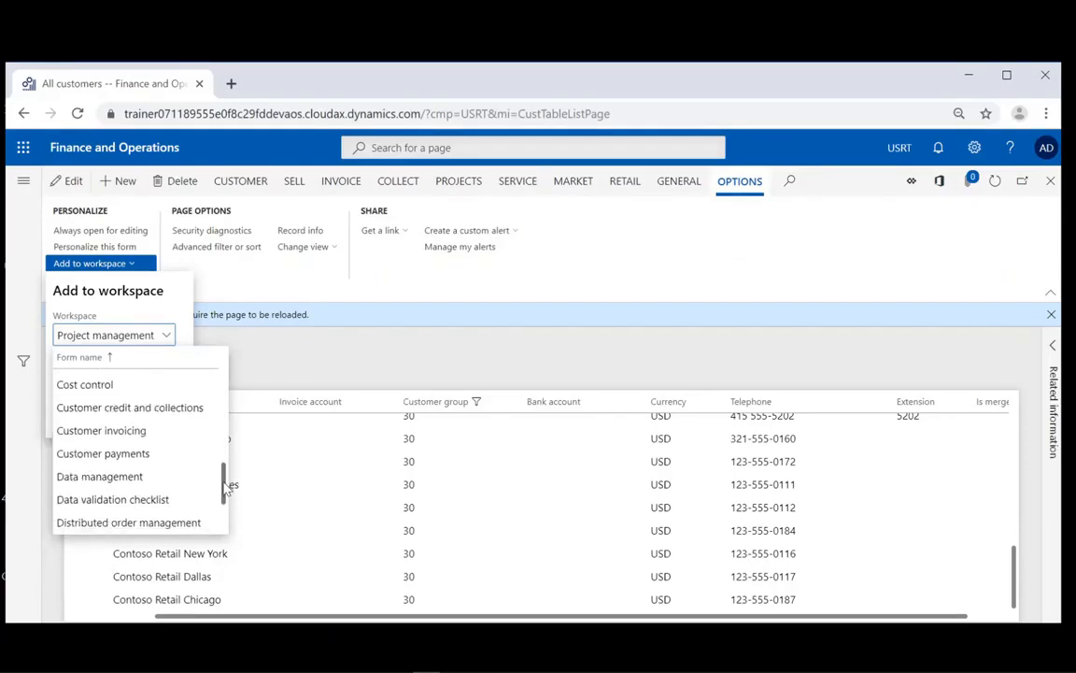
click(94, 432)
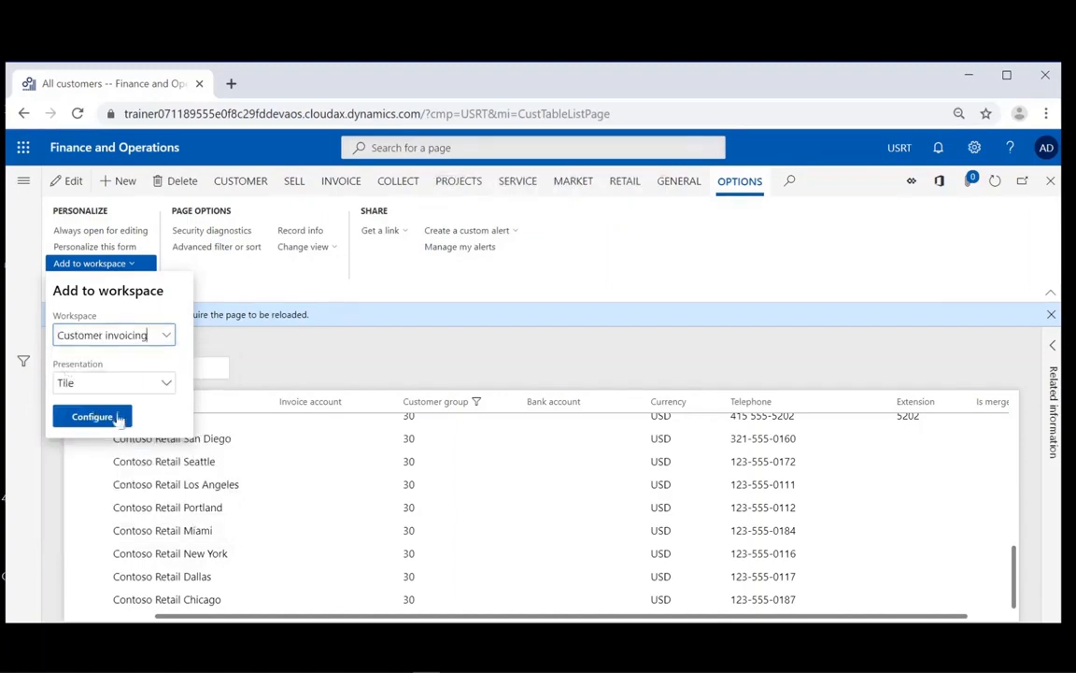
click(165, 385)
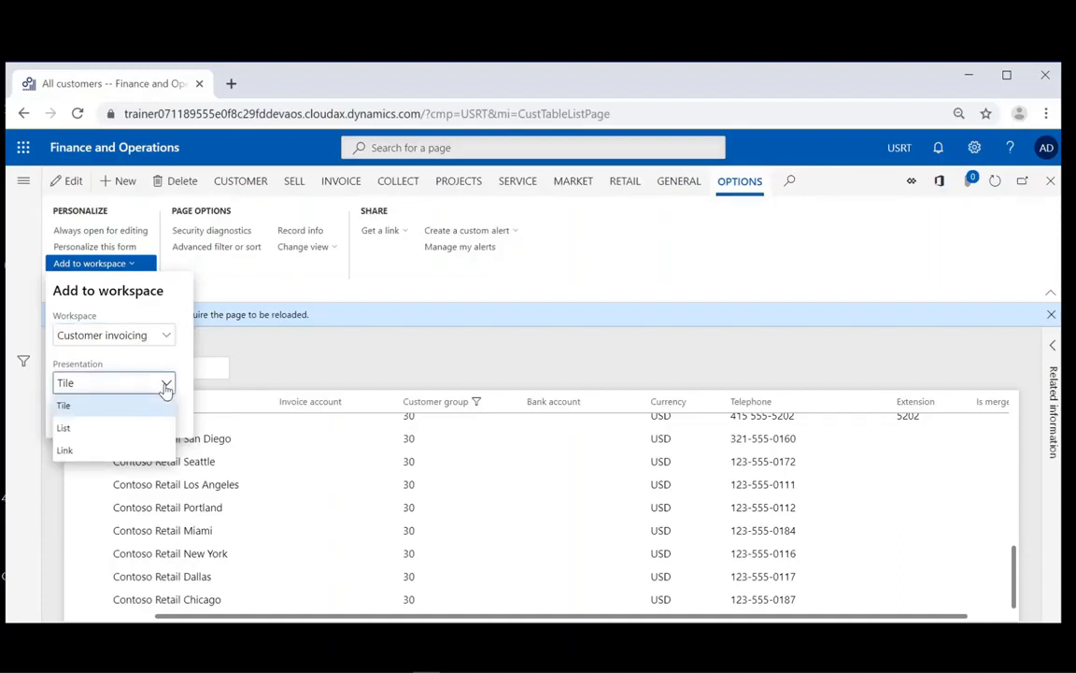
click(165, 385)
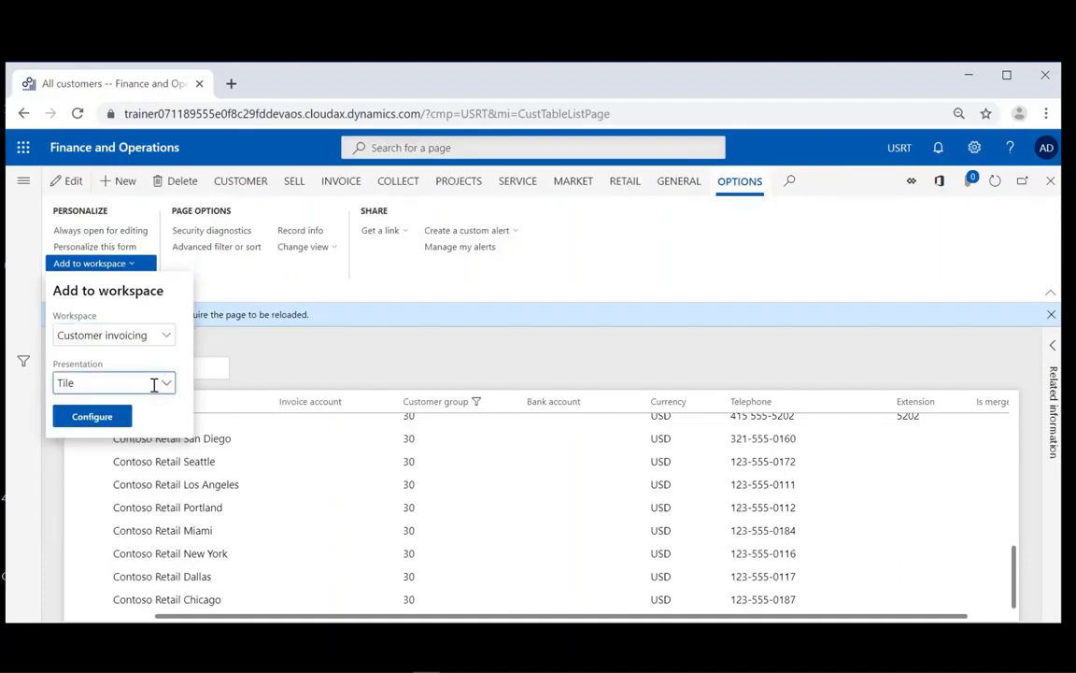
- Name the tile 'Customers - Retails', save it, and return to the dashboard
click(93, 417)
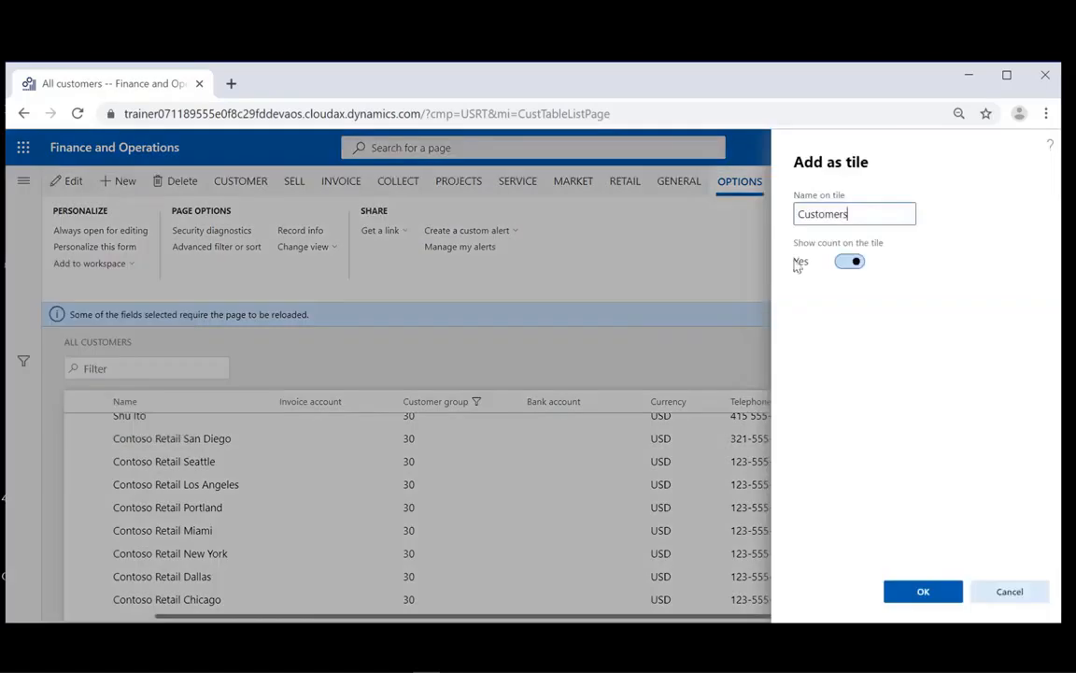
click(866, 218)
text(-)
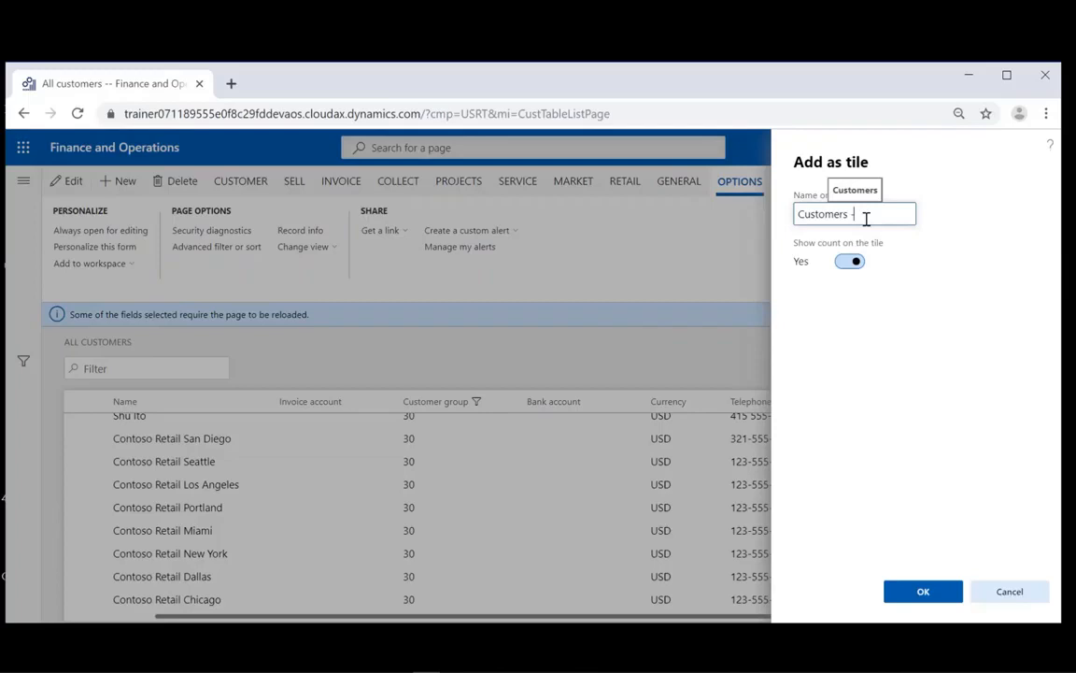
text( Retails)
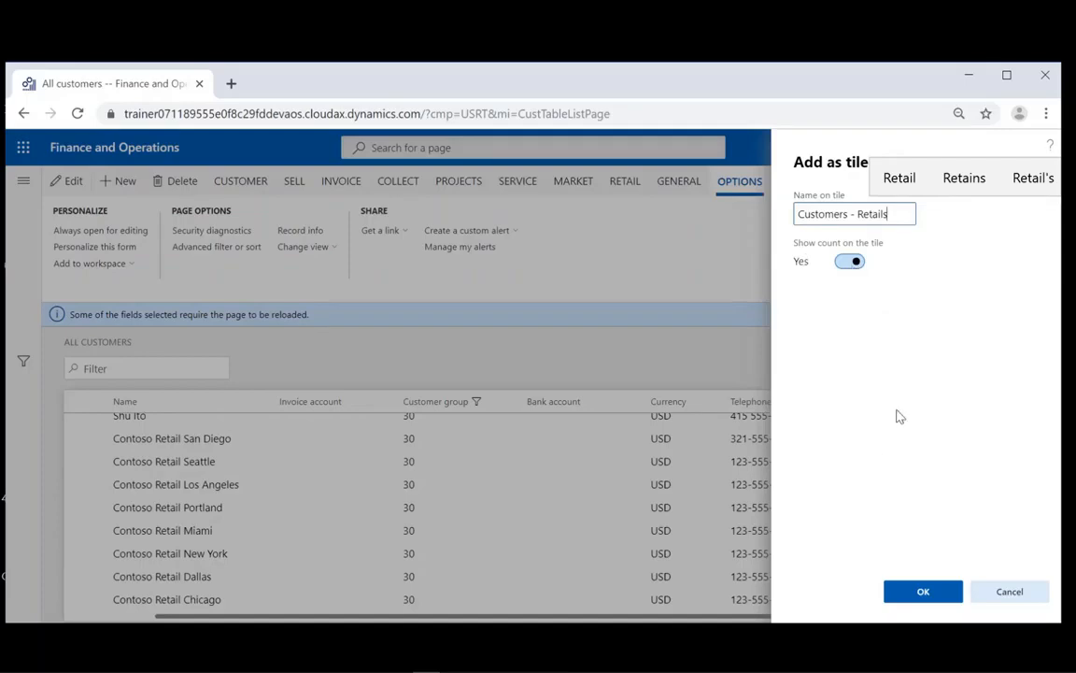
click(921, 596)
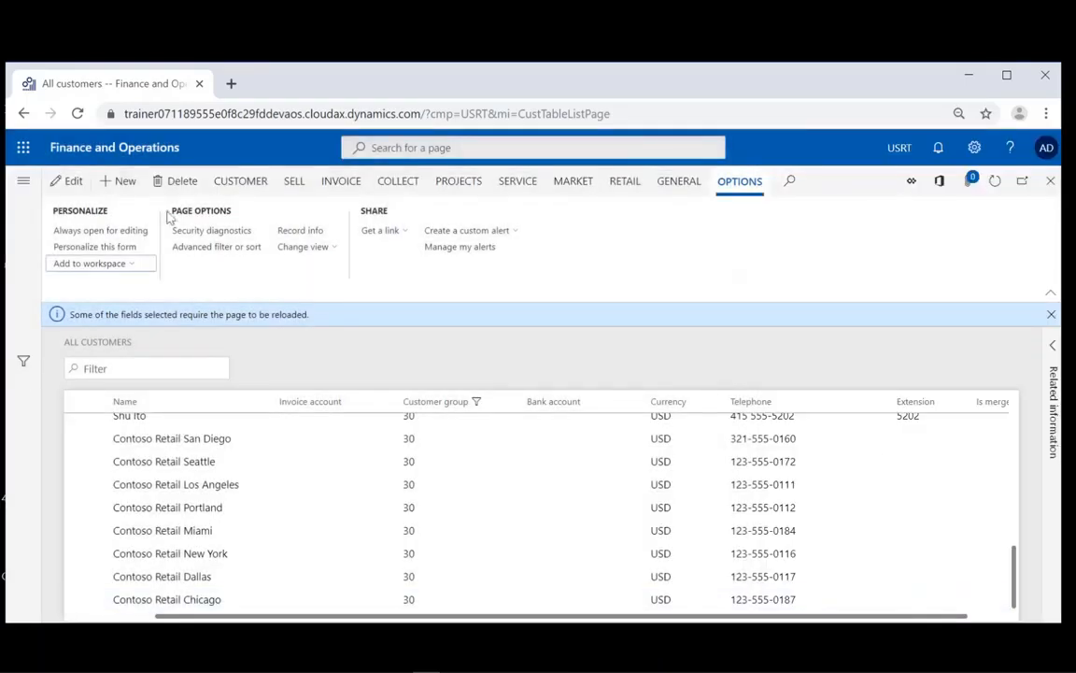
click(116, 154)
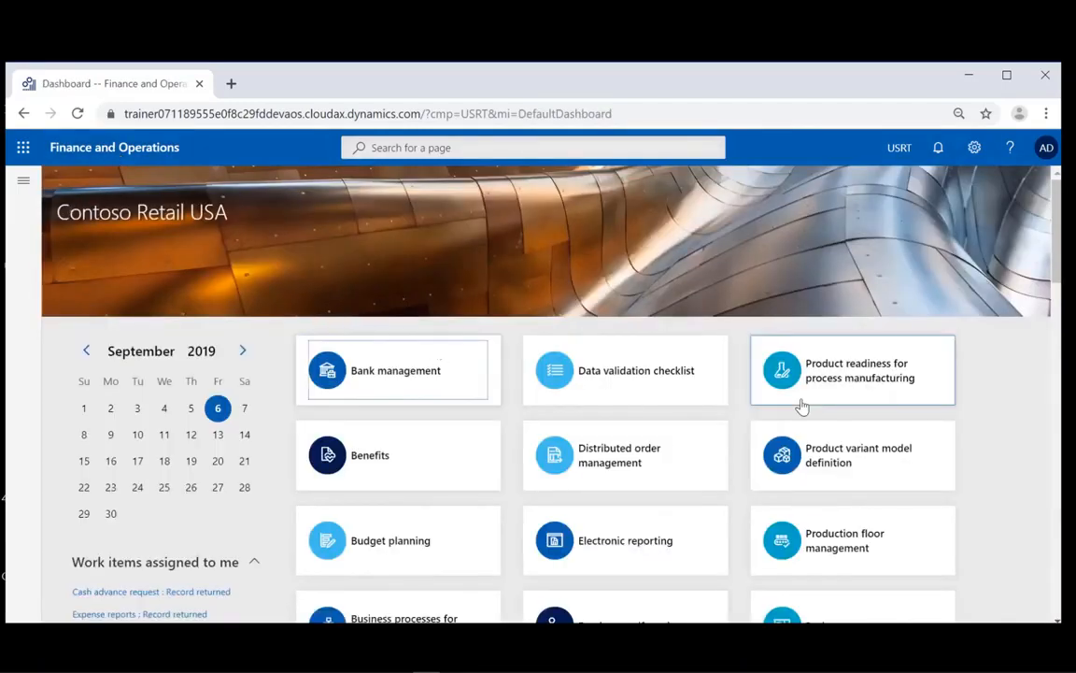
drag(1059, 250, 1059, 257)
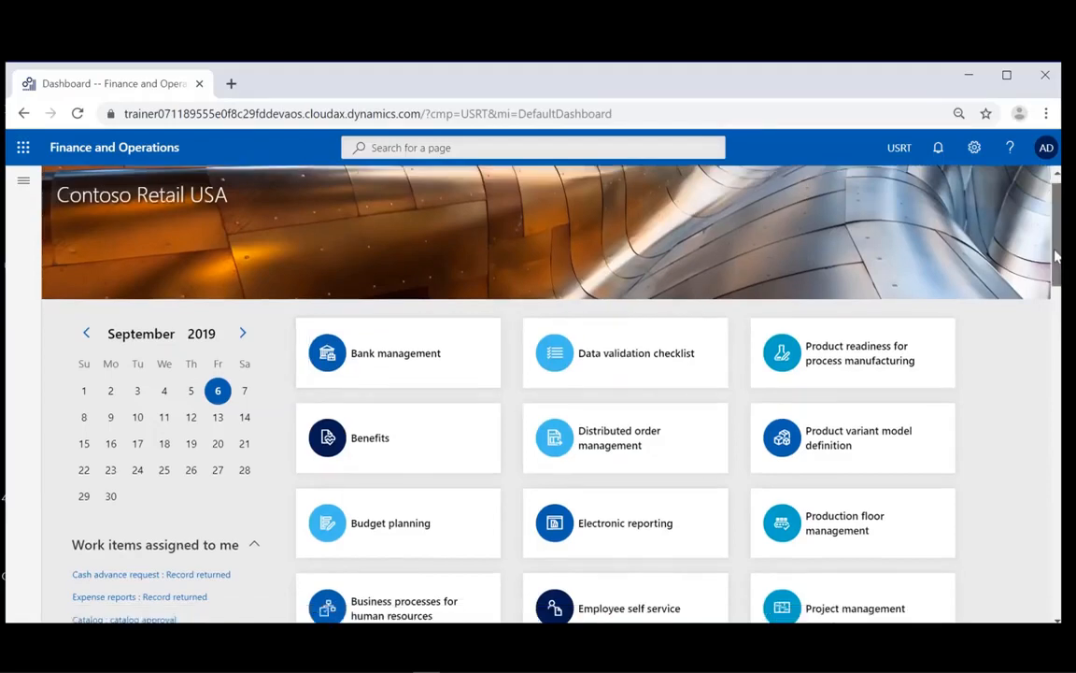
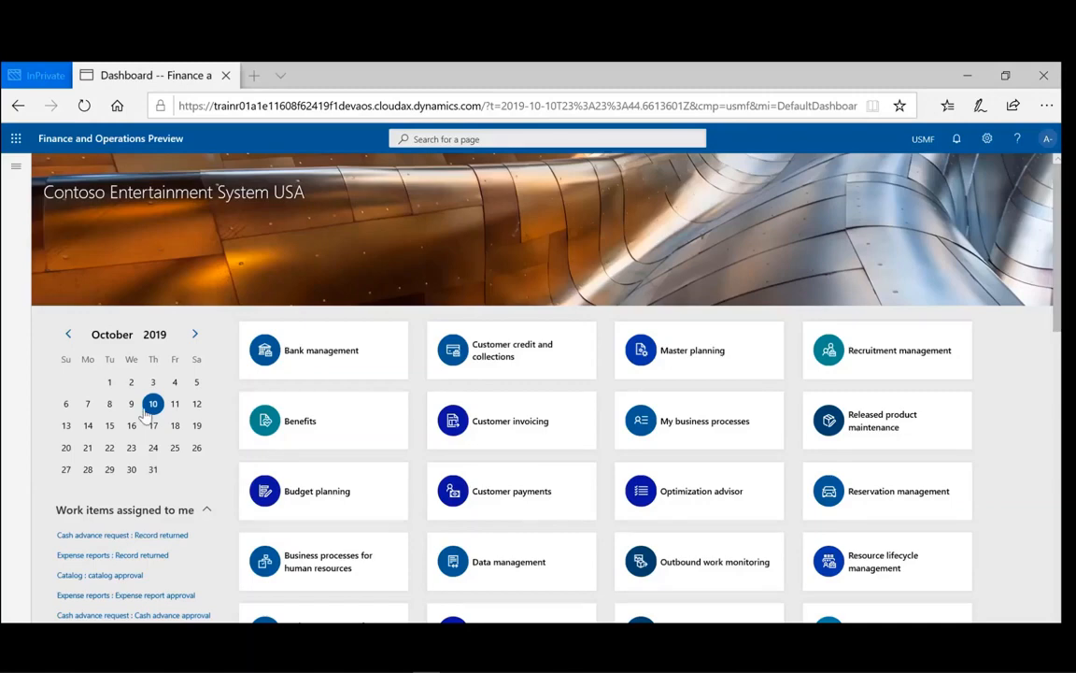
- Navigate through Modules > Fixed assets > Fixed assets > Fixed assets to list every asset
click(14, 170)
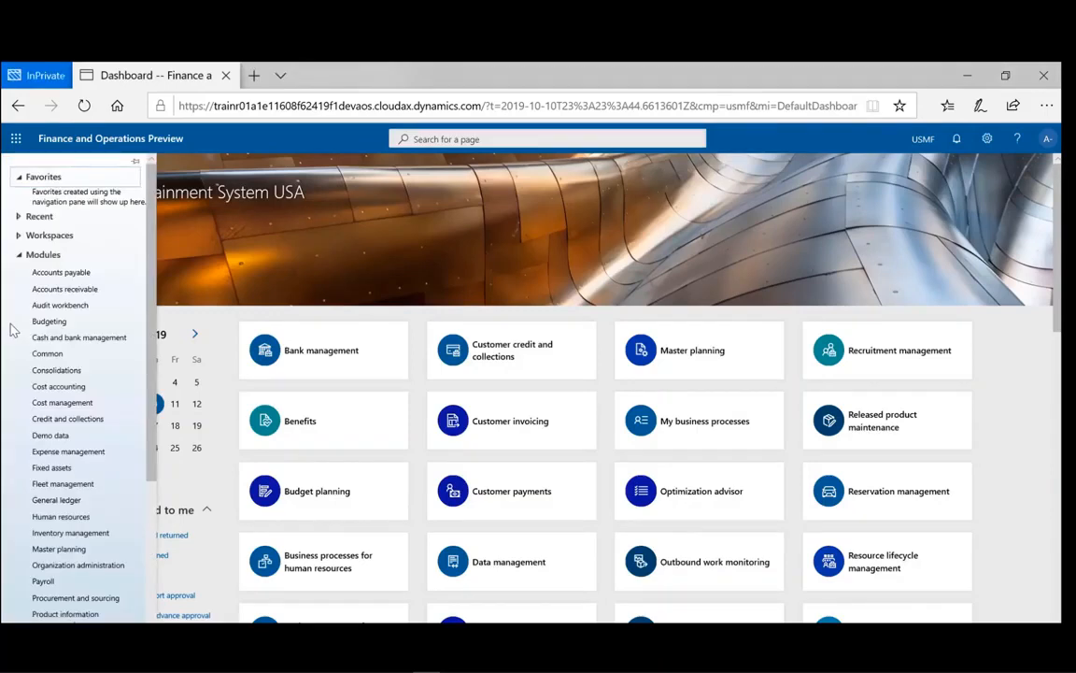
click(51, 467)
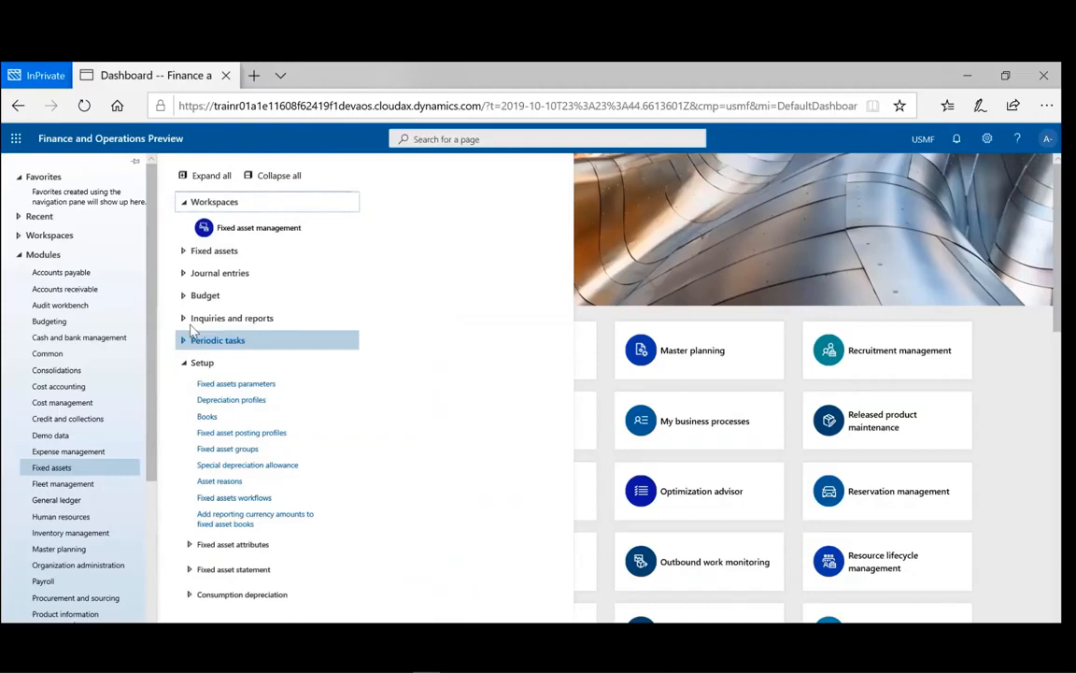
click(214, 251)
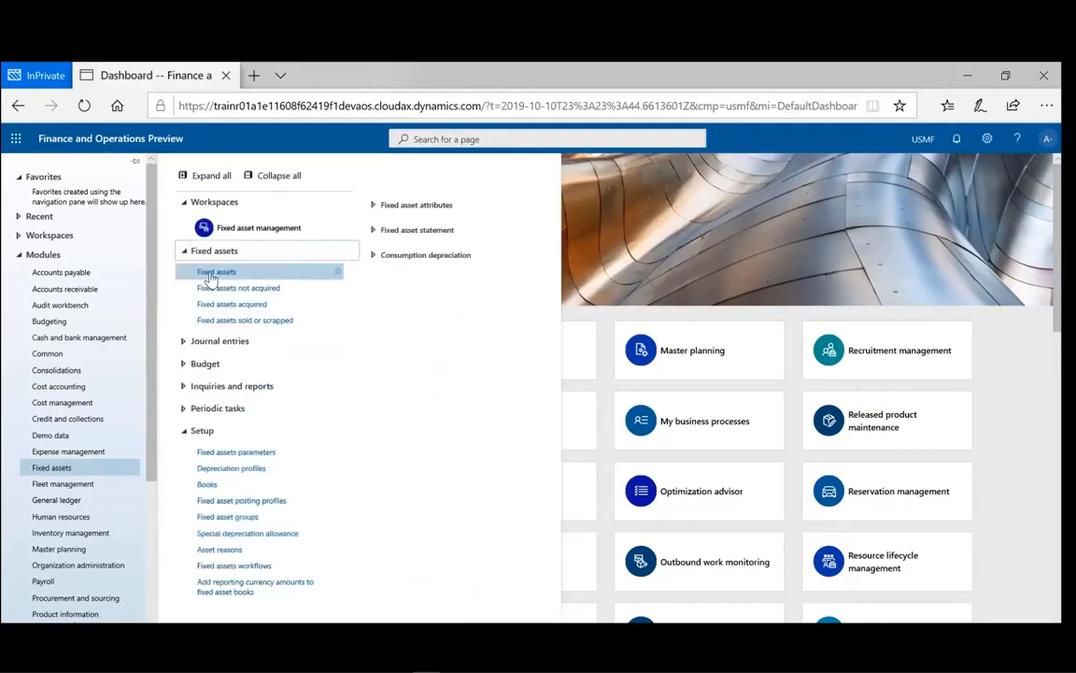
click(212, 276)
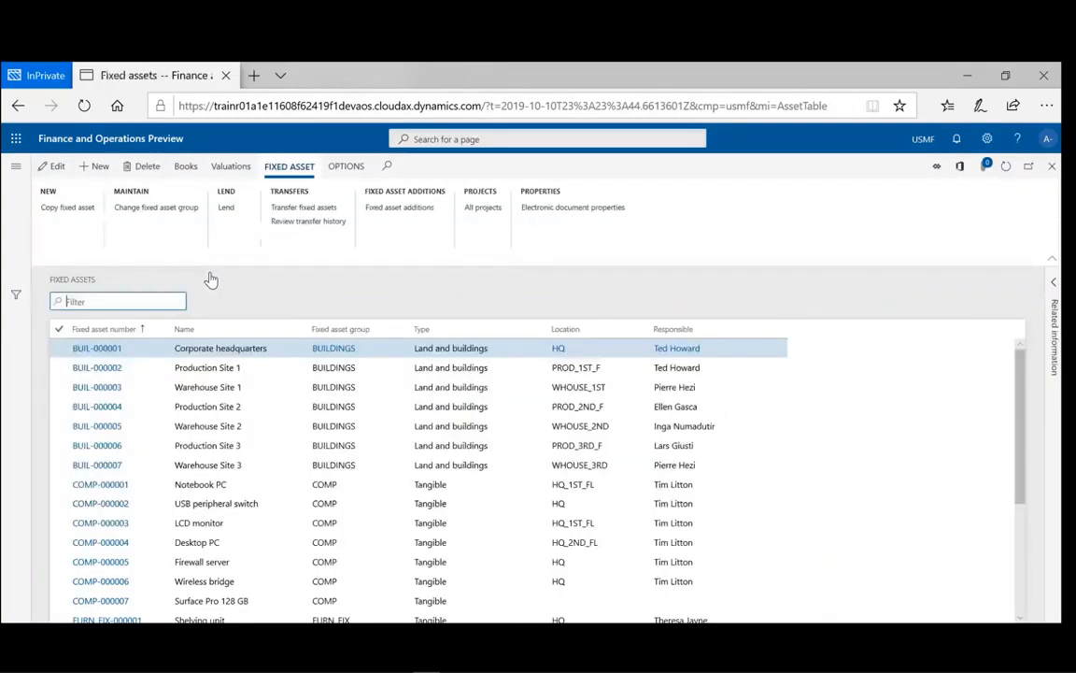
- Create a new, empty fixed asset record from the Fixed assets list
click(100, 167)
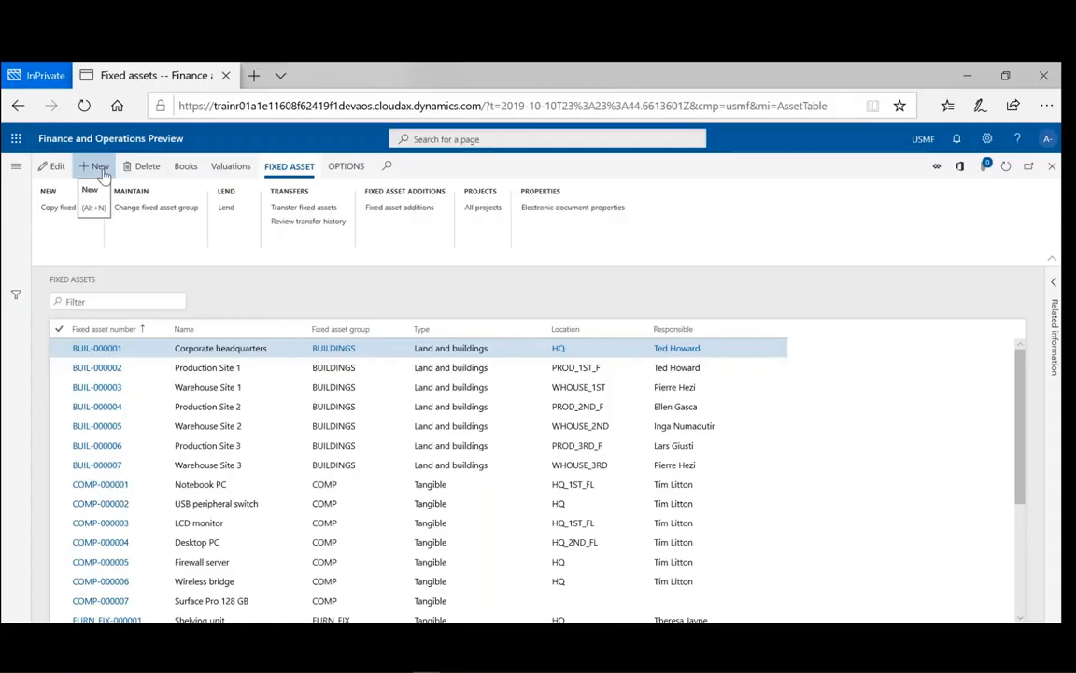
click(100, 166)
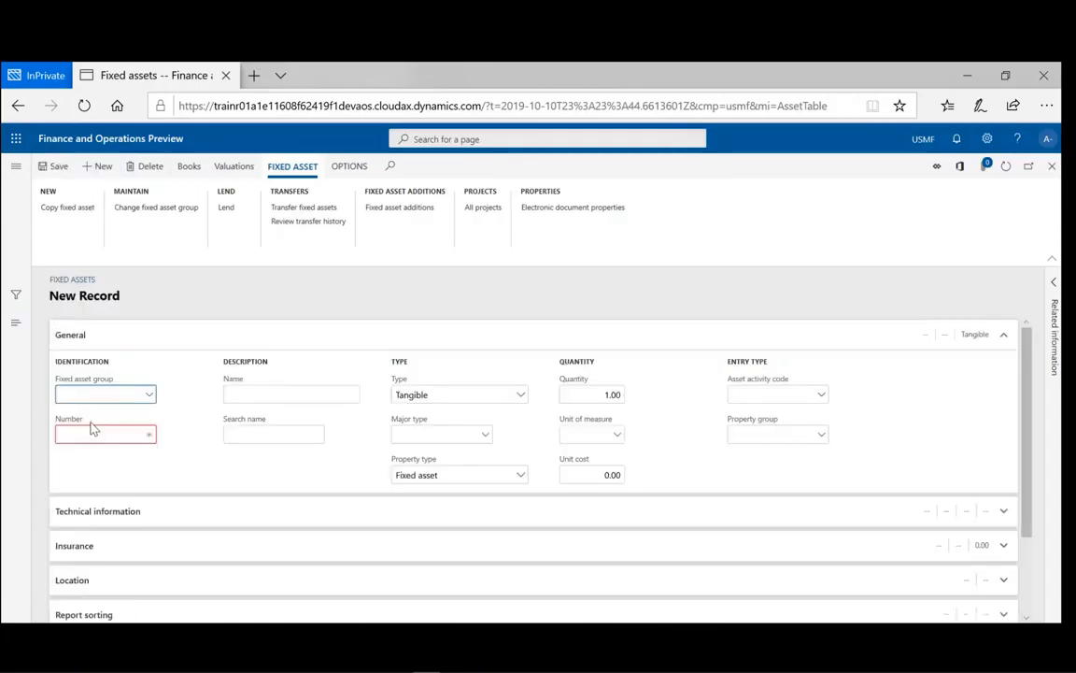
- Assign asset COMP-000008 to the COMP Computers group and name it 'Laptop'
click(149, 395)
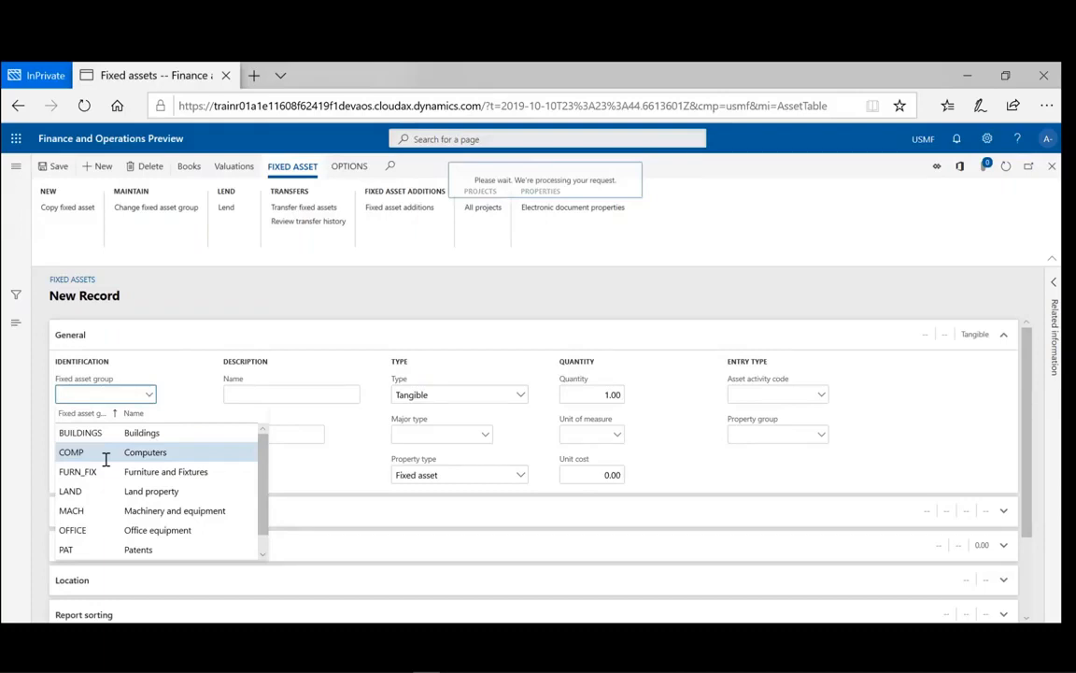
click(105, 453)
click(261, 394)
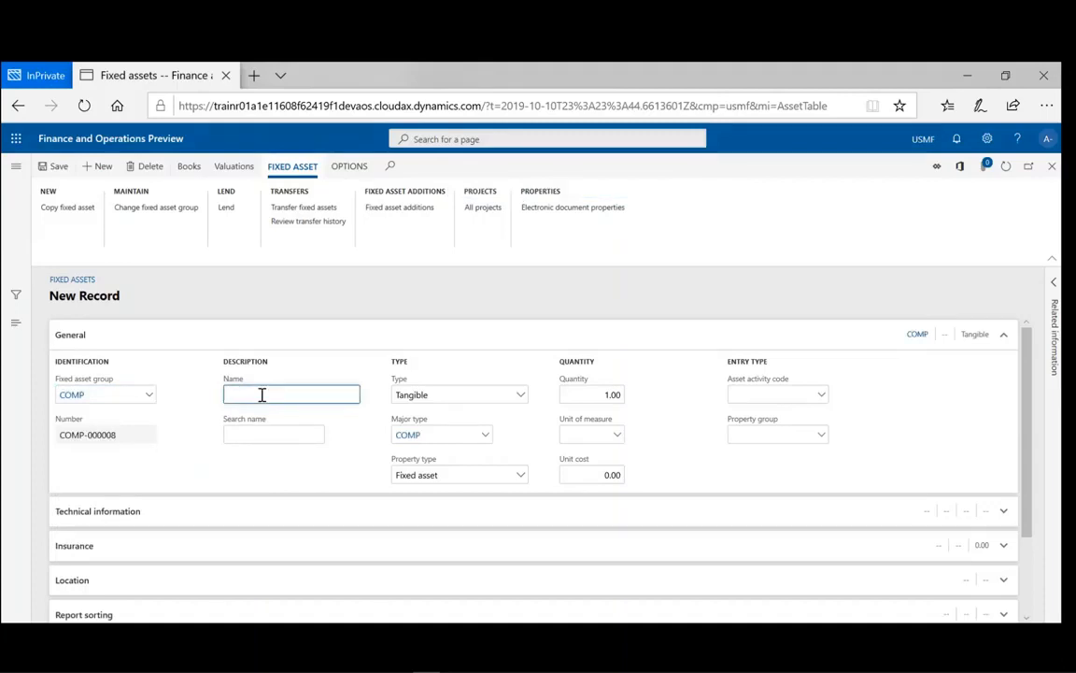
text(Lap)
text(Top)
text(C)
key(BackSpace)
key(BackSpace)
key(BackSpace)
key(BackSpace)
key(BackSpace)
key(BackSpace)
text(top)
key(Tab)
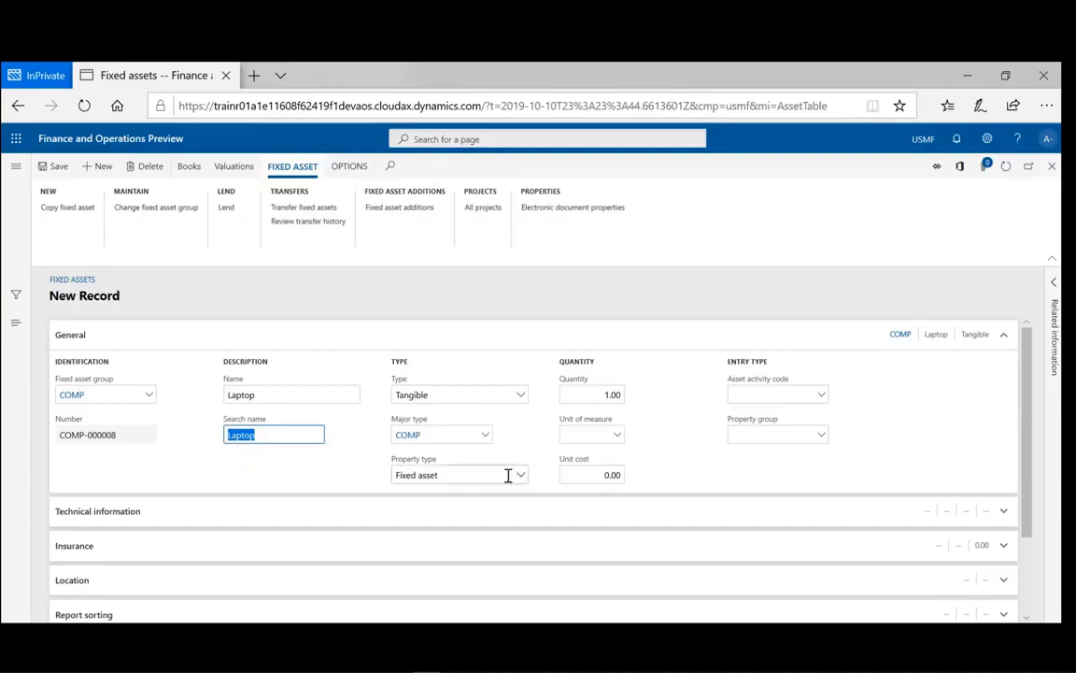
- Enter make Lenovo, model T400 and model year 2019 under Technical information
click(396, 530)
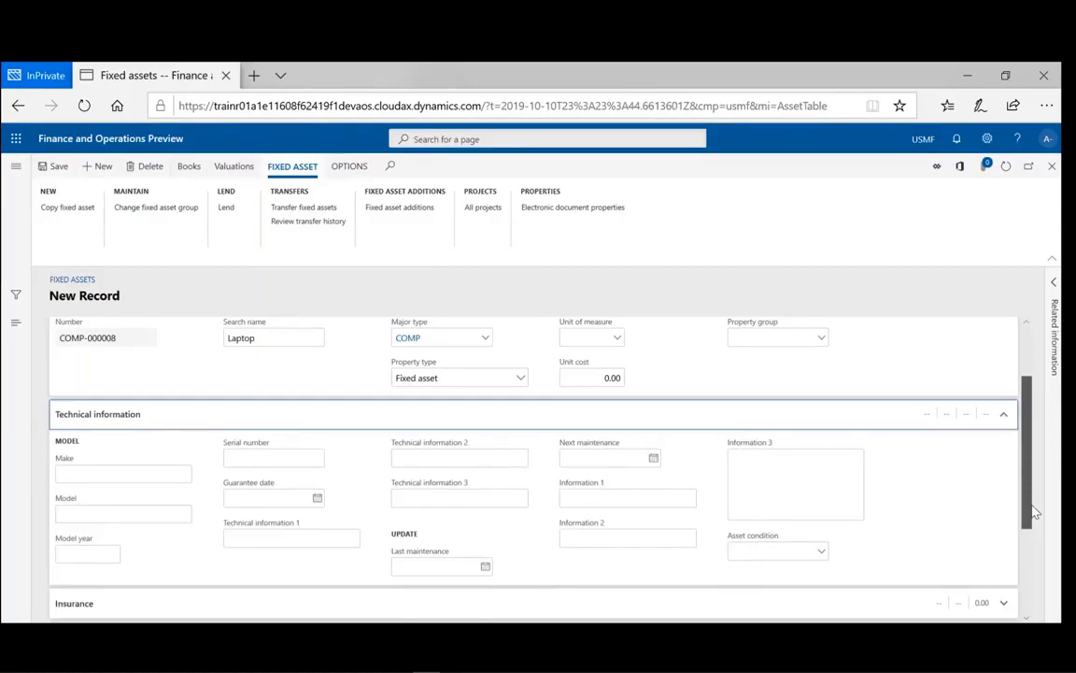
drag(1034, 512, 1034, 516)
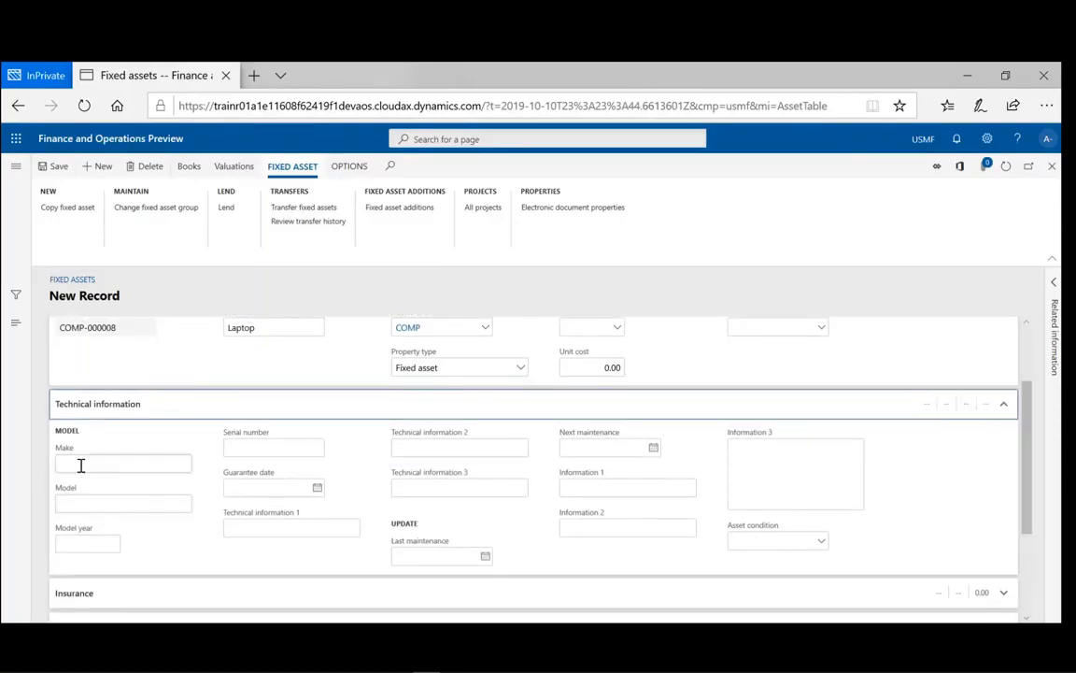
click(81, 464)
text(L)
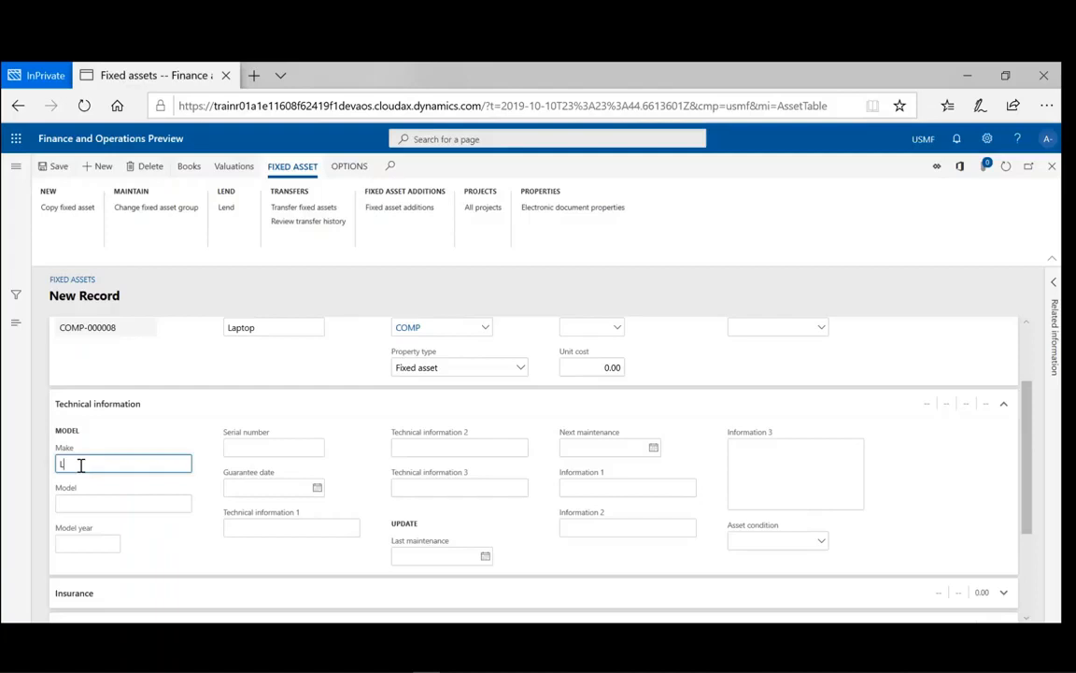
text(enovo)
click(73, 505)
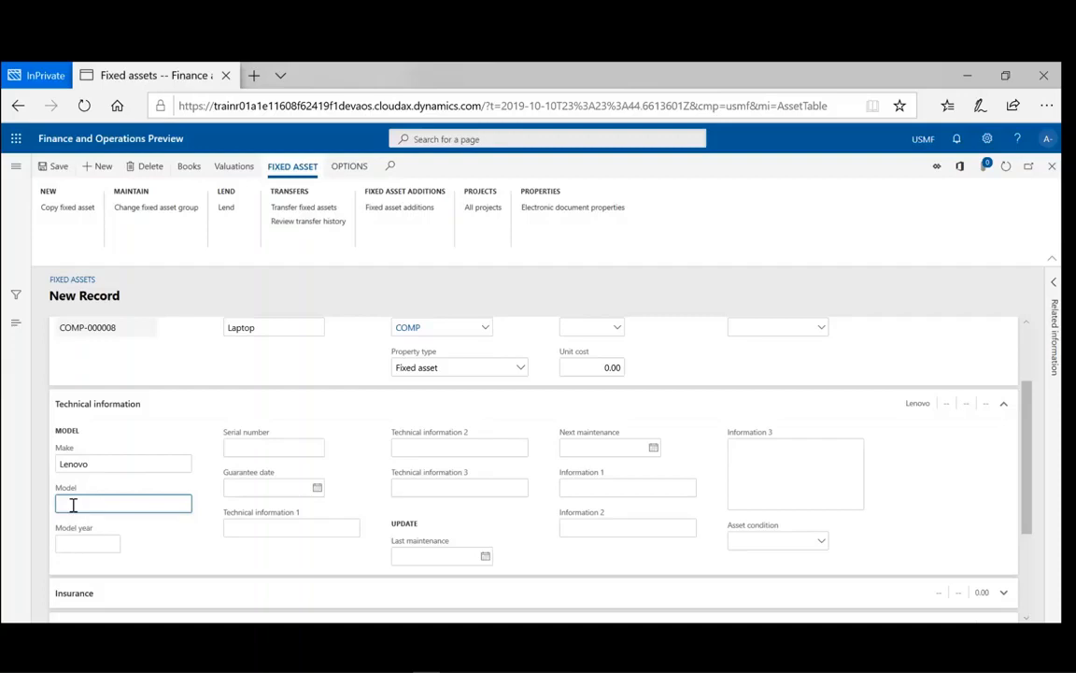
text(T400)
click(79, 543)
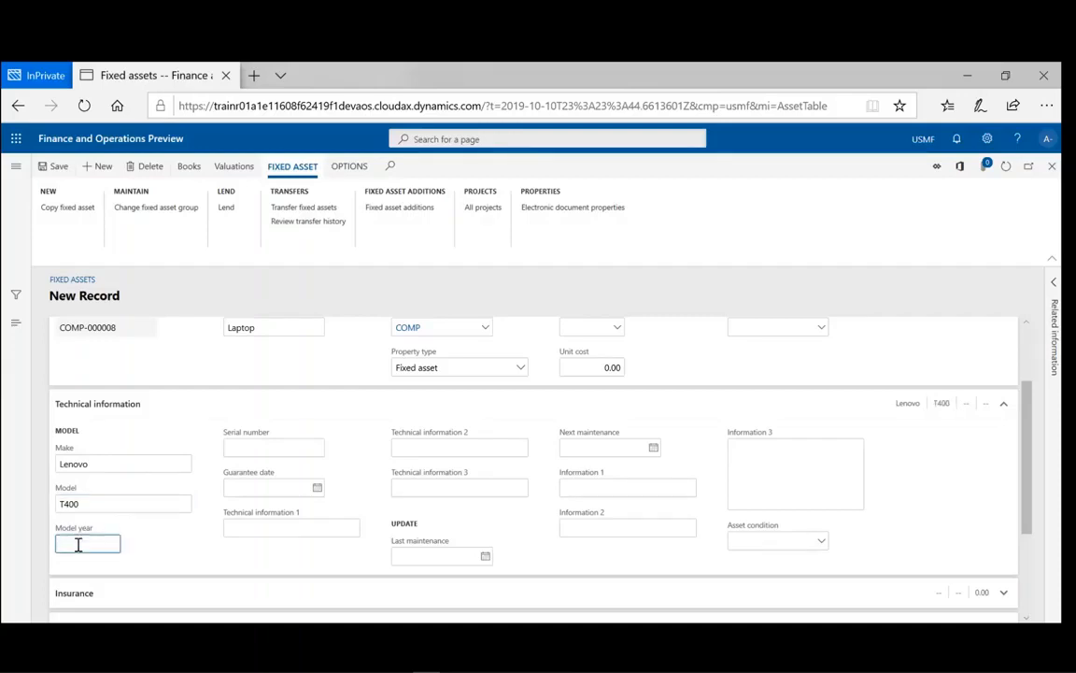
text(2019)
key(Tab)
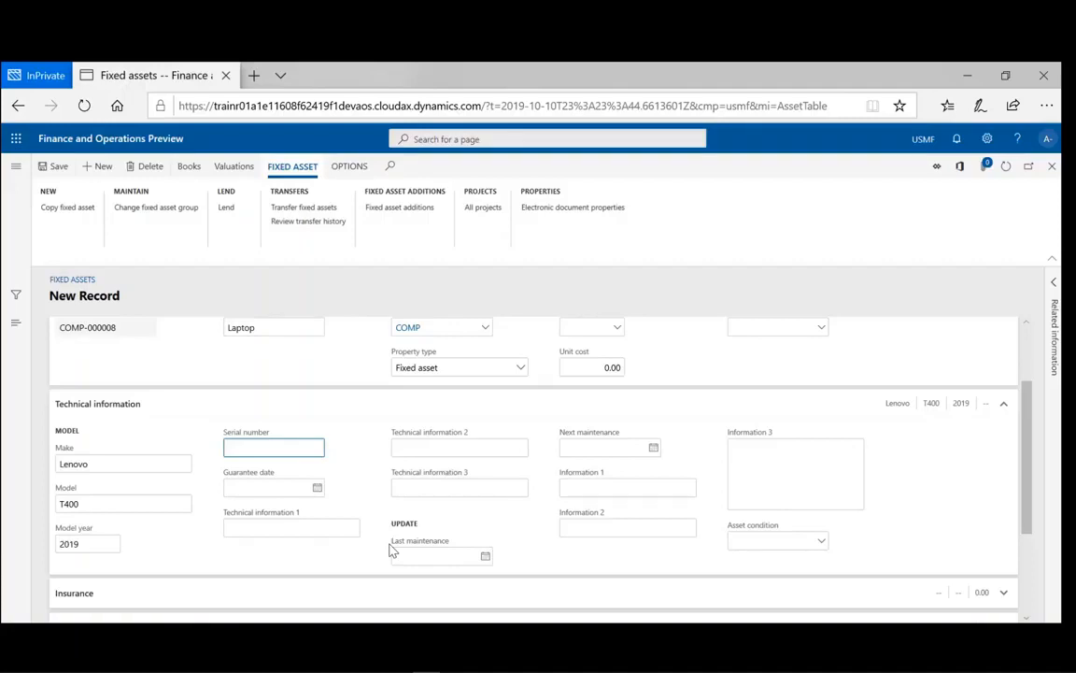
- Fill Technical information 1–3 with 'CPU i7', 'HardDrive 1TB' and 'Memory: 16 G'
click(254, 529)
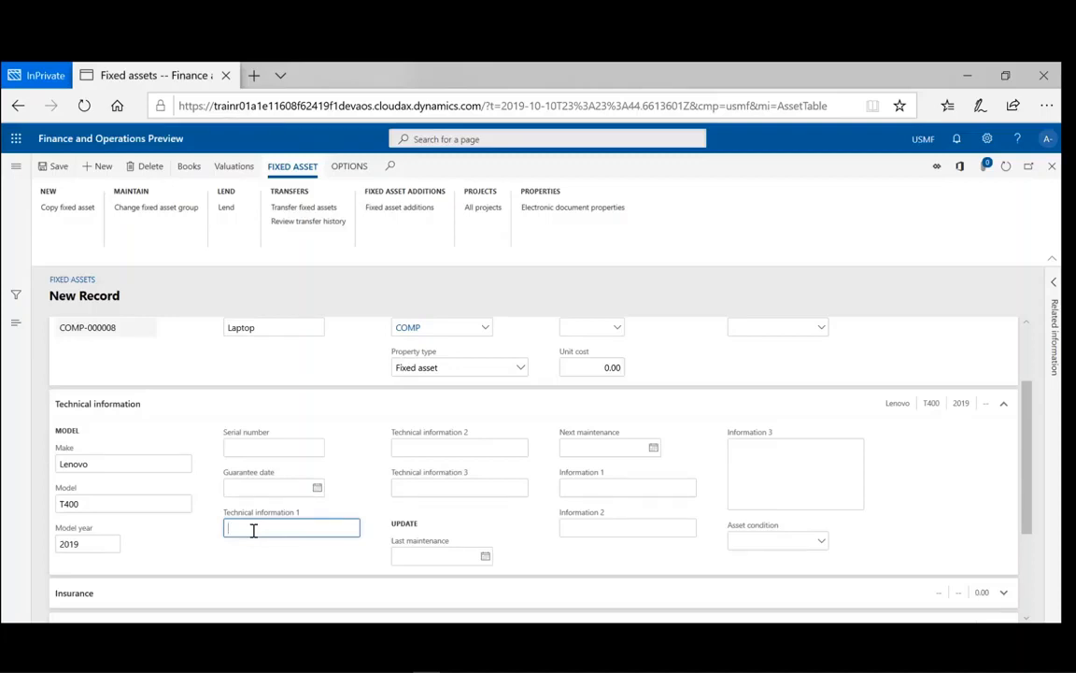
text(CPU i7)
click(413, 448)
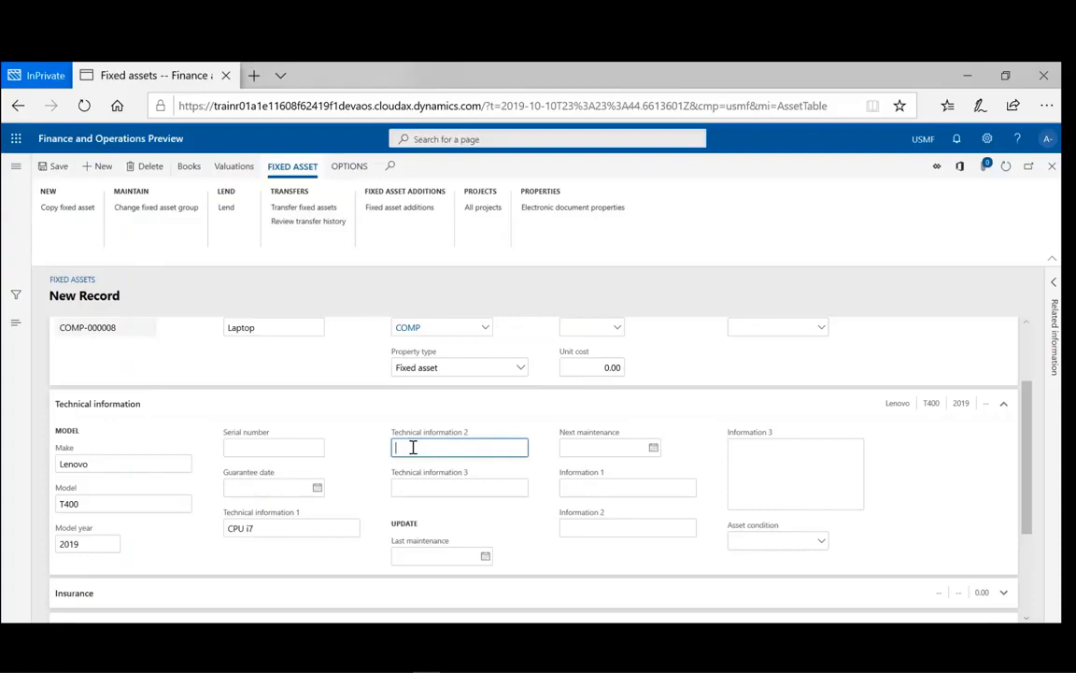
text(HardDrive 1TB)
click(411, 487)
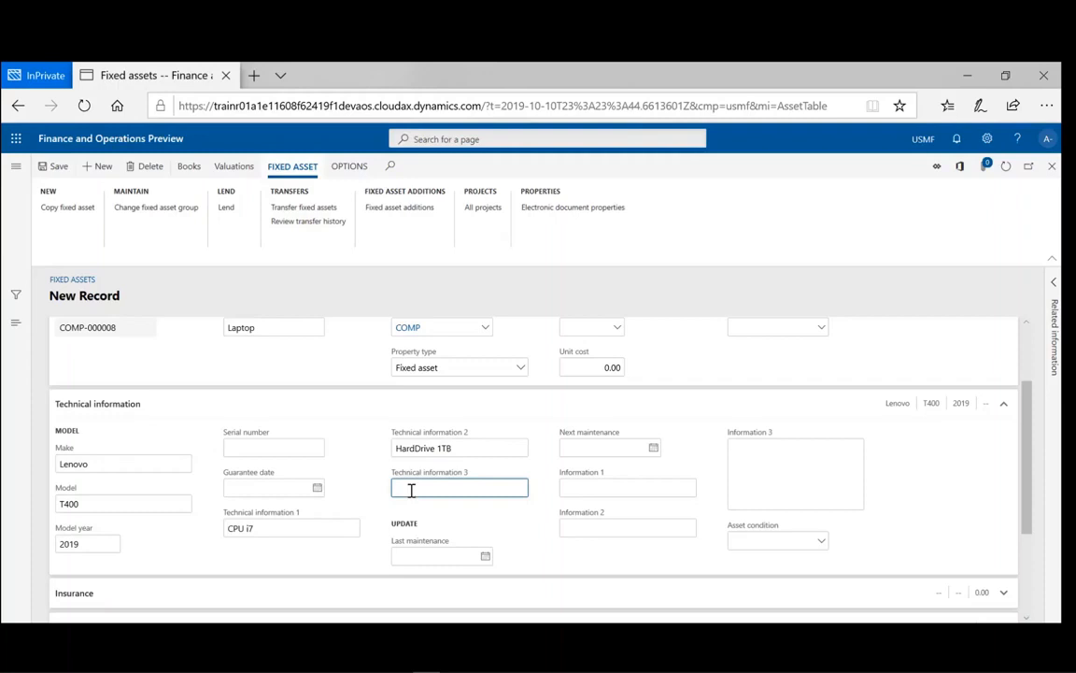
text(Memory: 16 G)
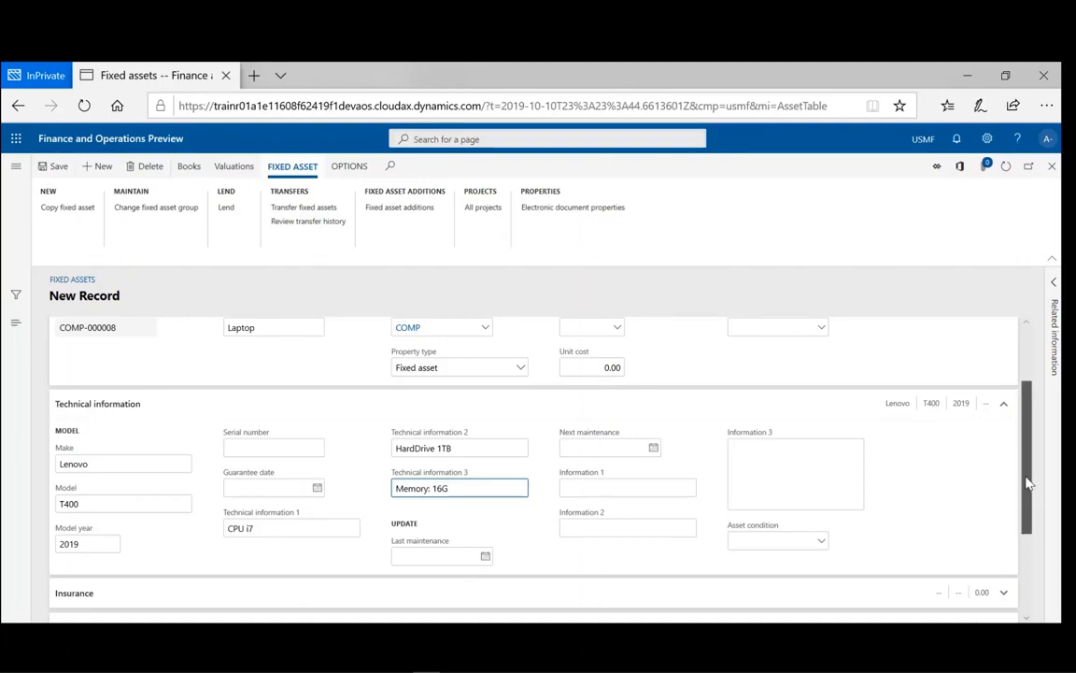
drag(1027, 482, 1042, 562)
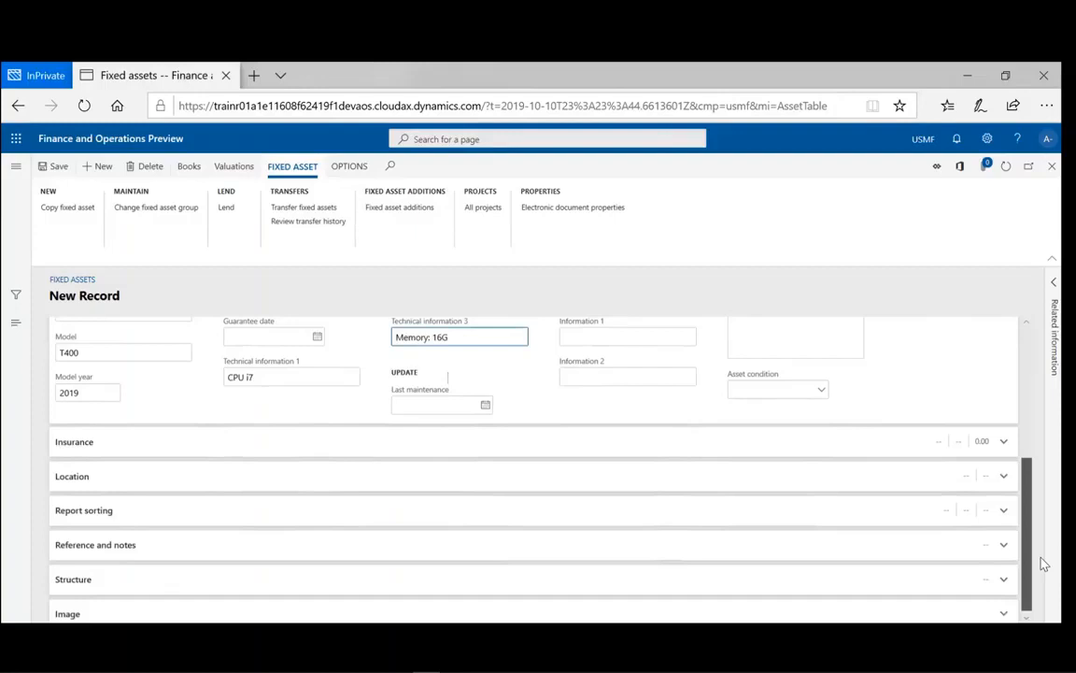
- Set insurance vendor 1001 (Acme Office Supplies) and policy number Len-0001
click(1004, 440)
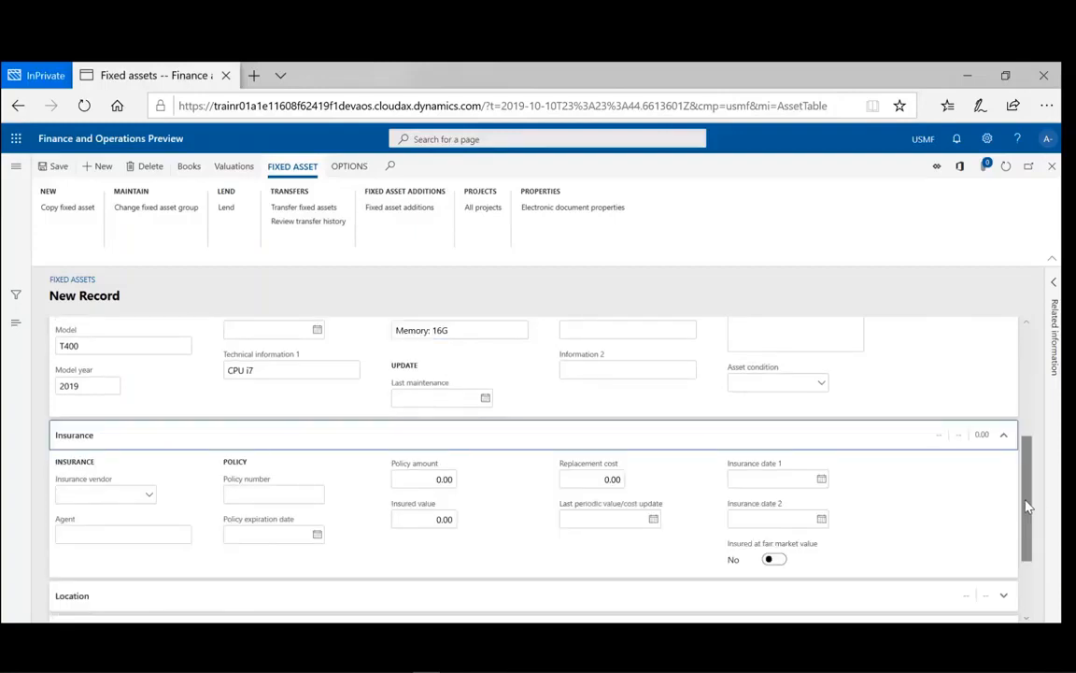
click(150, 497)
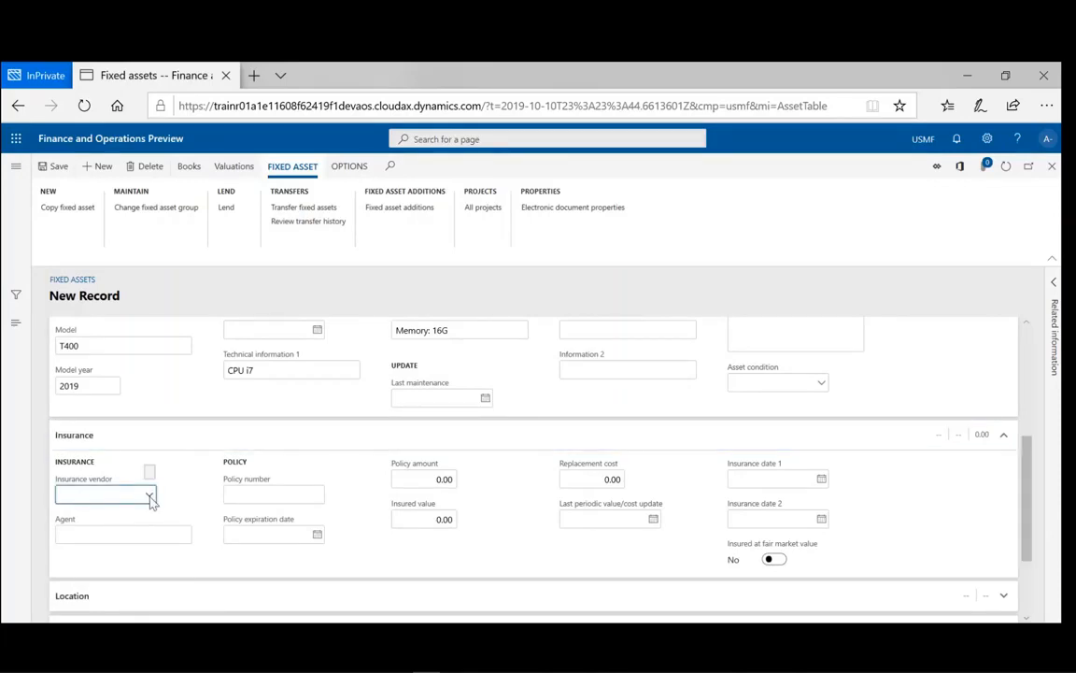
click(149, 497)
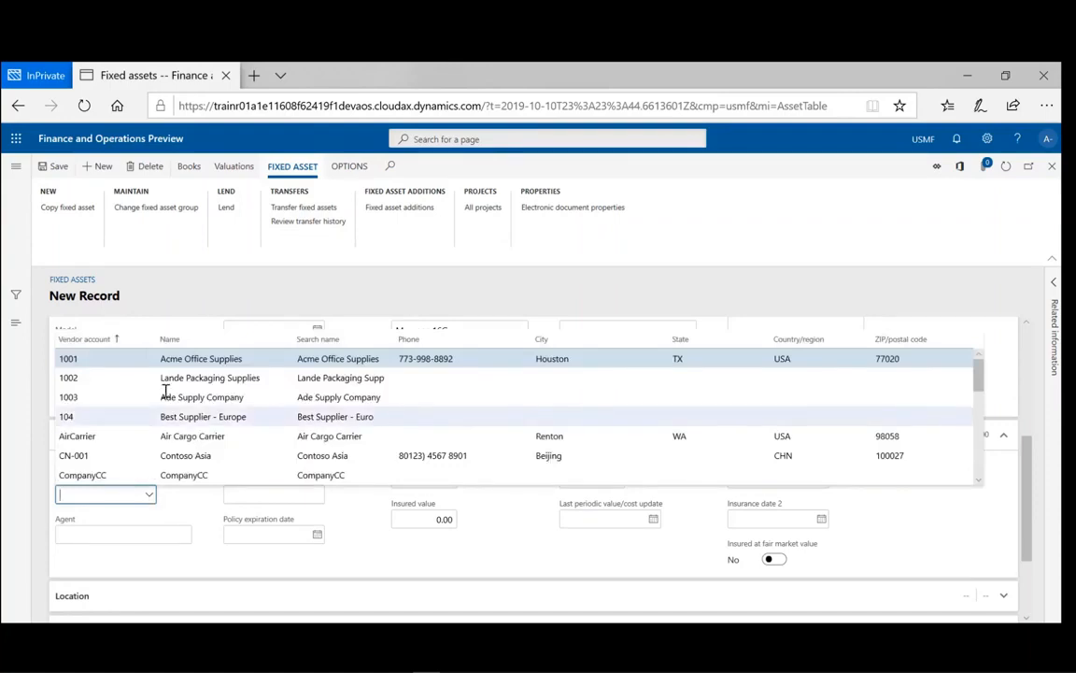
click(125, 363)
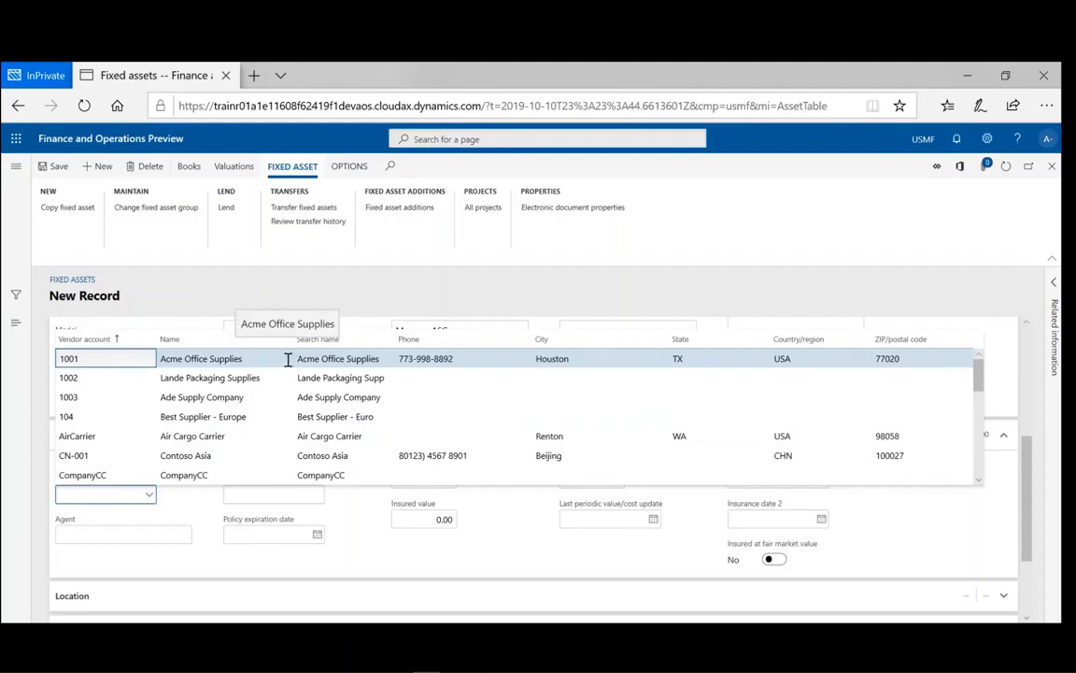
click(288, 359)
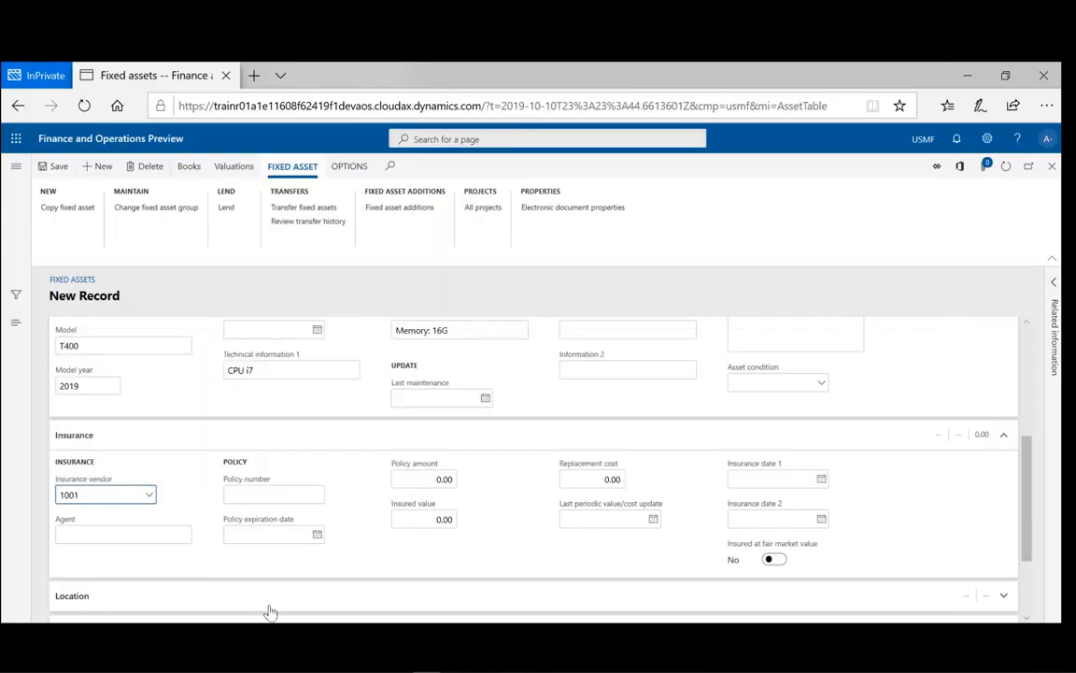
click(306, 496)
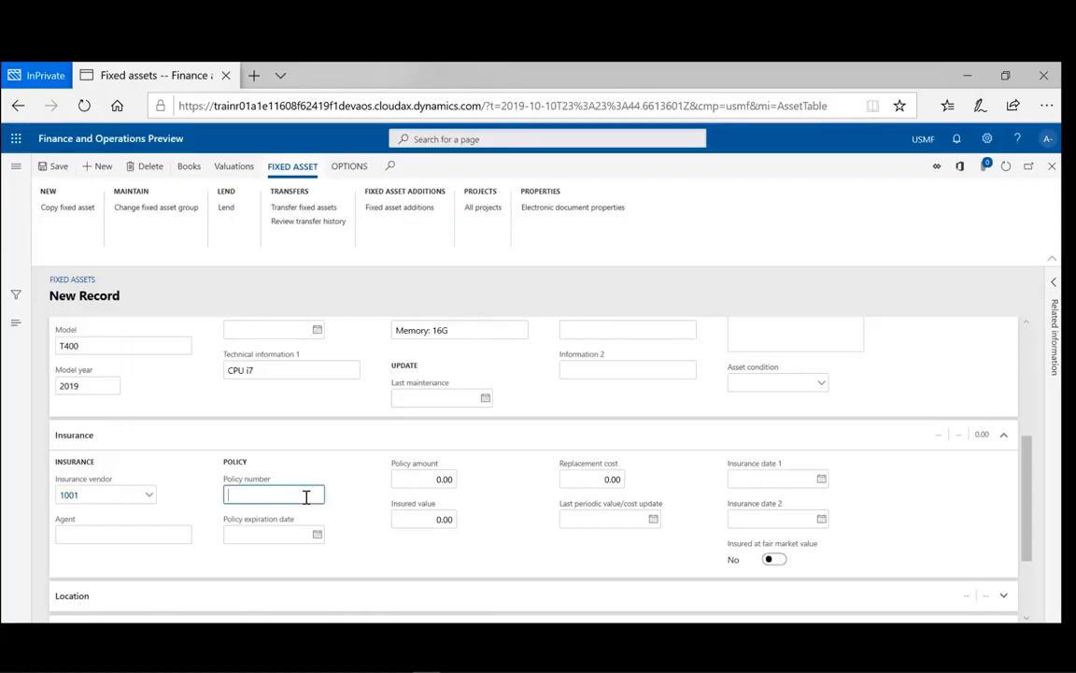
text(Len-0001)
- Expand the Image and Structure sections of asset COMP-000008 and look them over
scroll(977, 475, down, 3)
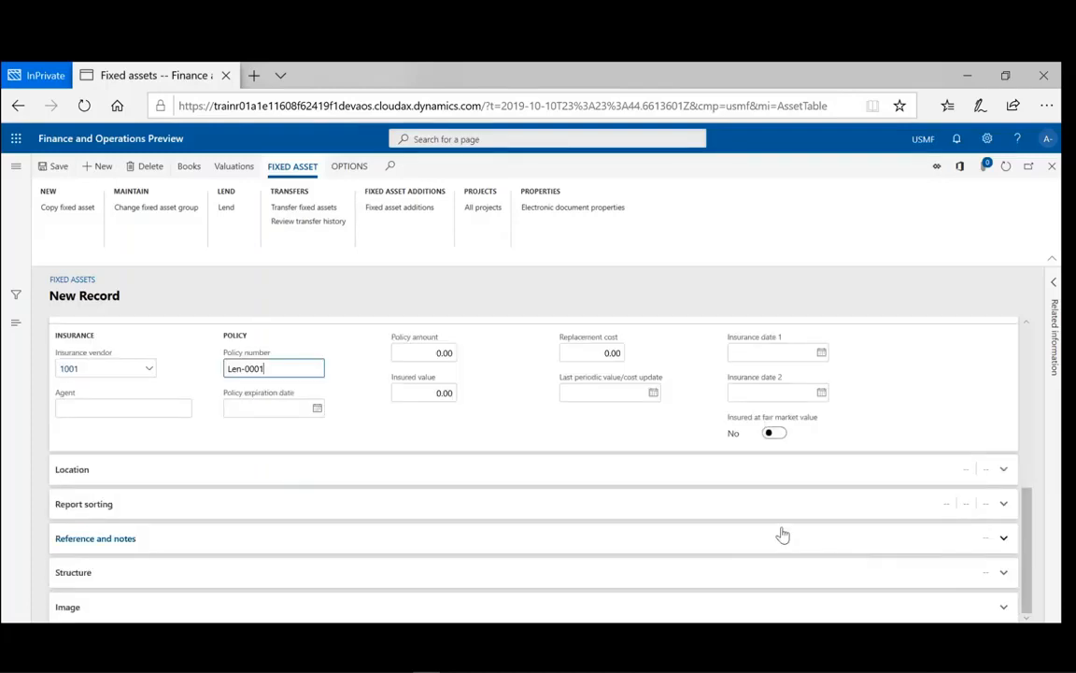
click(1004, 609)
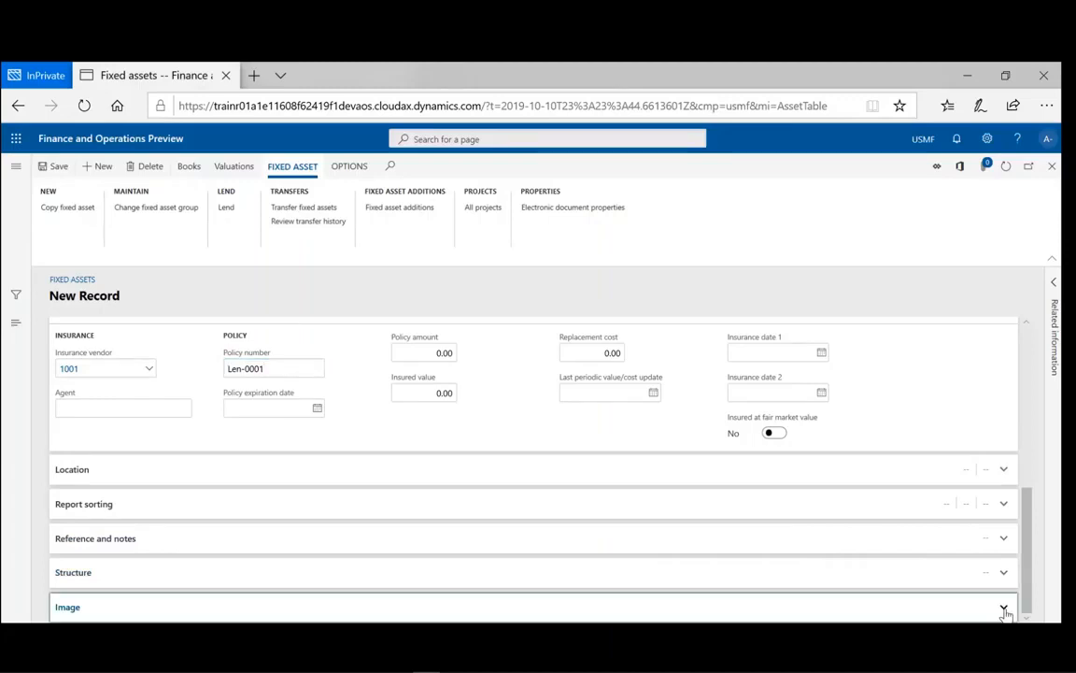
click(1004, 609)
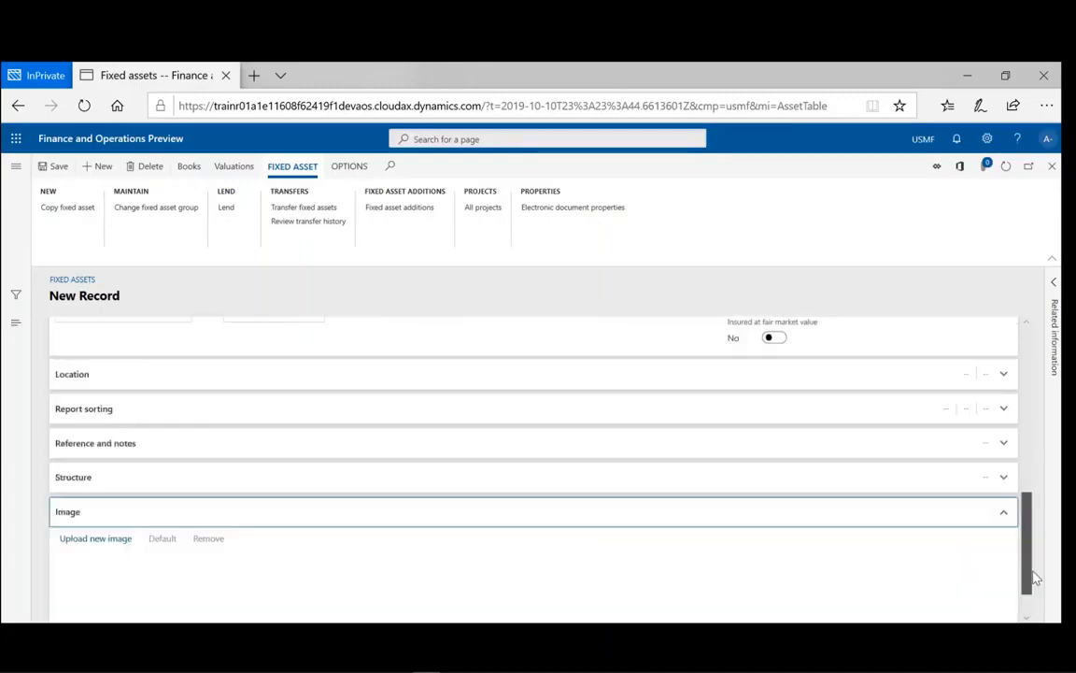
drag(1035, 579, 1042, 547)
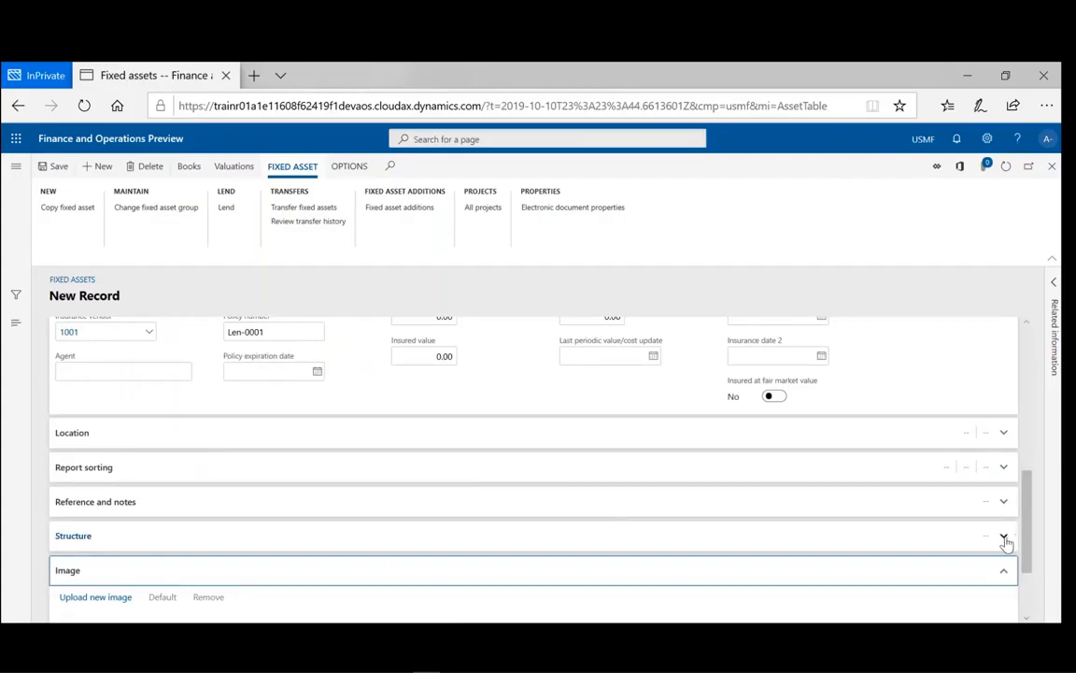
click(1004, 538)
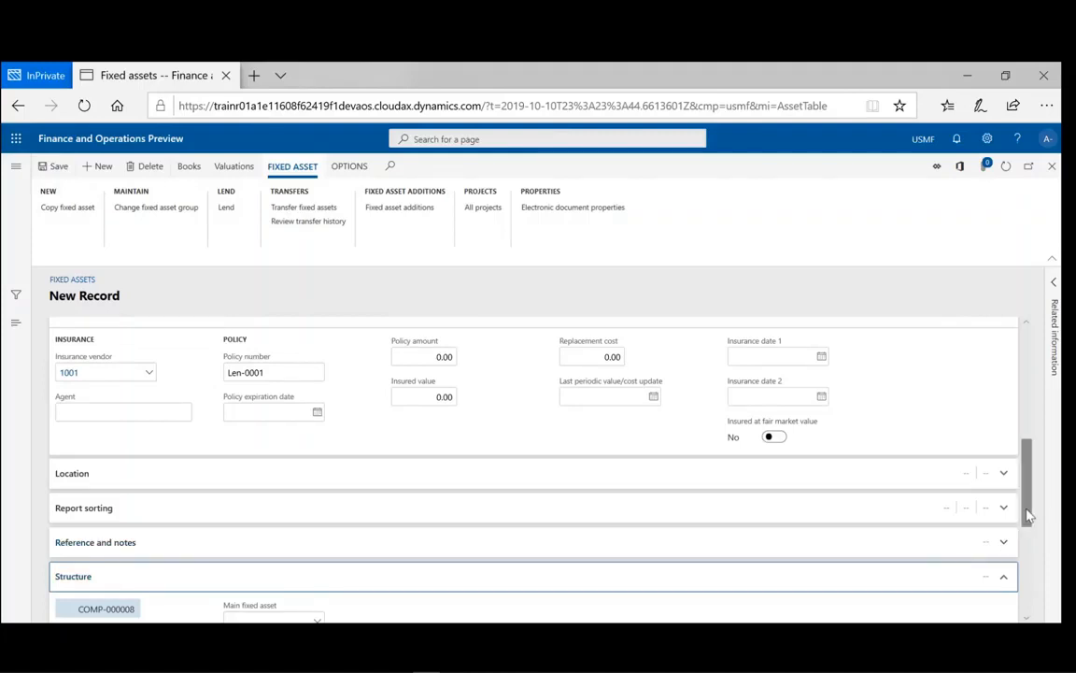
drag(1028, 513, 1027, 405)
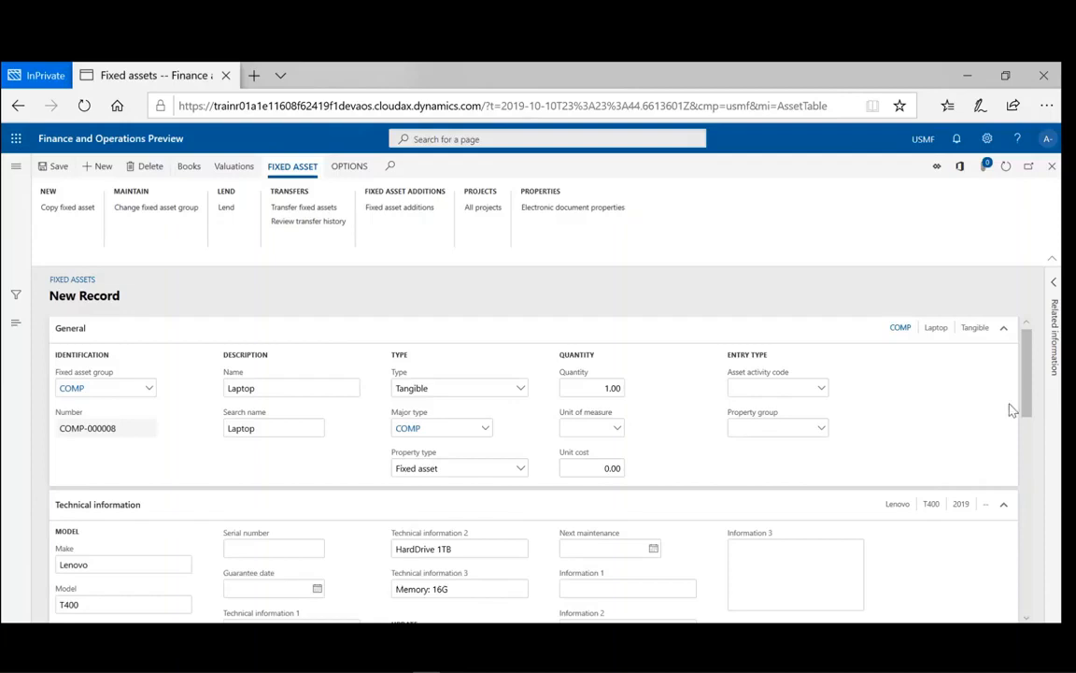
drag(1035, 397, 1037, 432)
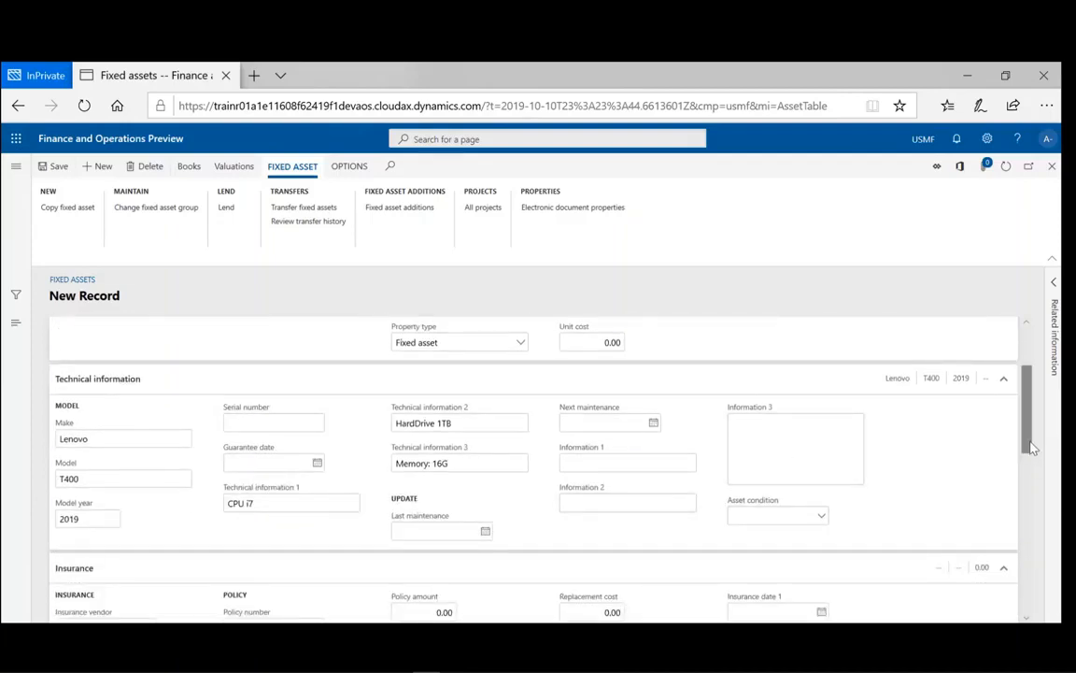
- Save the Laptop asset record COMP-000008 from the action pane
drag(1029, 447, 1028, 404)
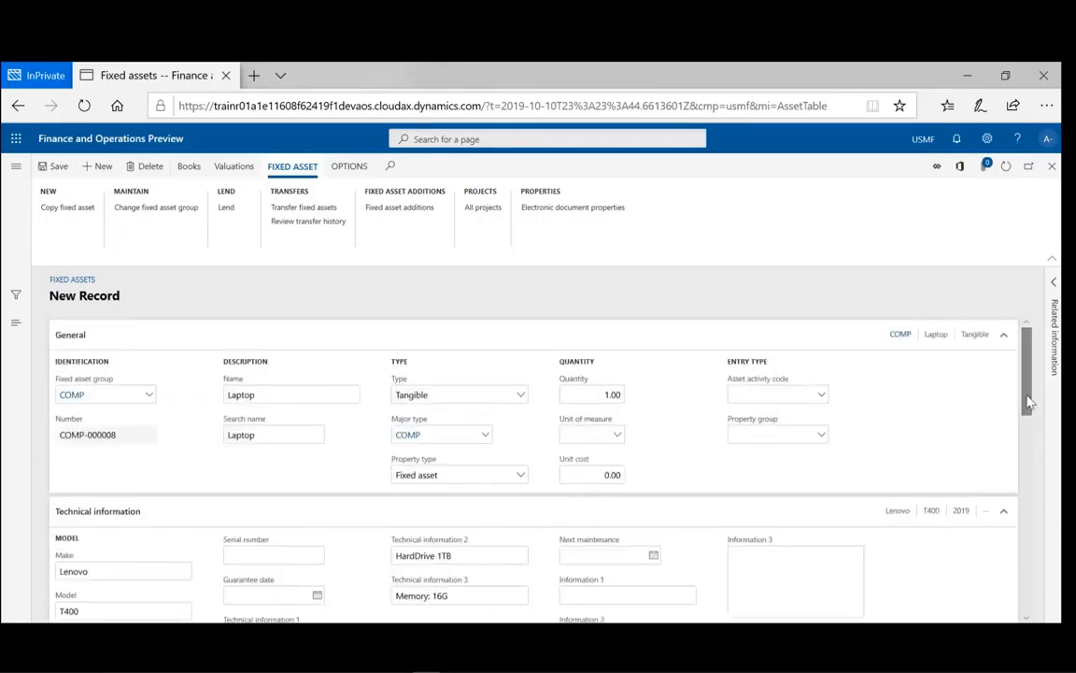
click(50, 173)
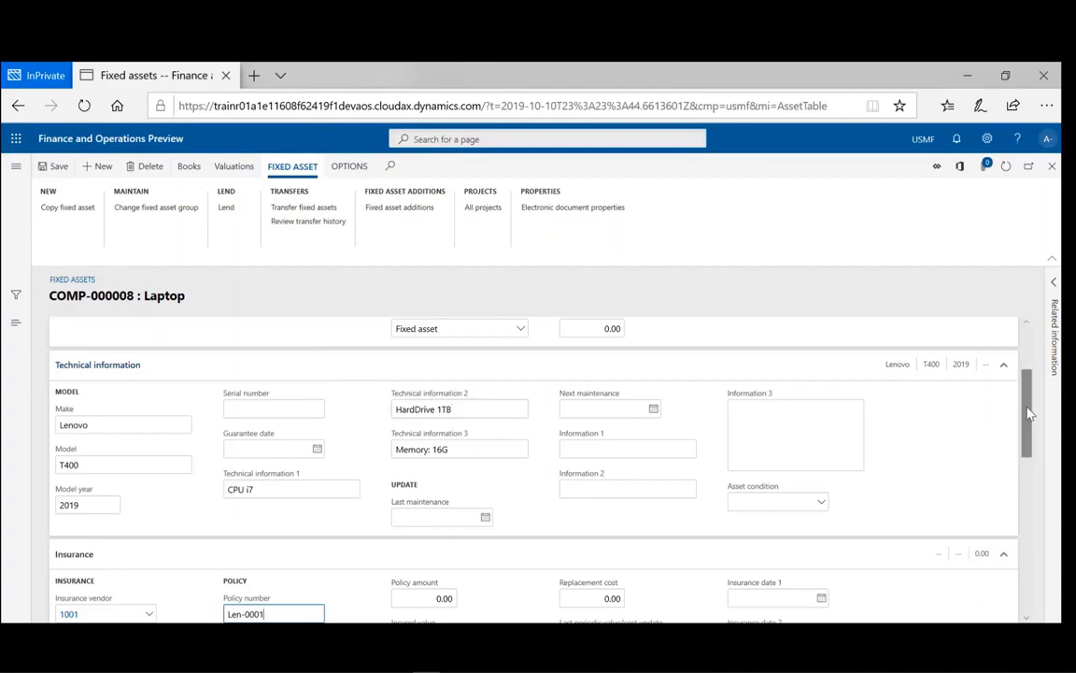
scroll(1028, 419, down, 3)
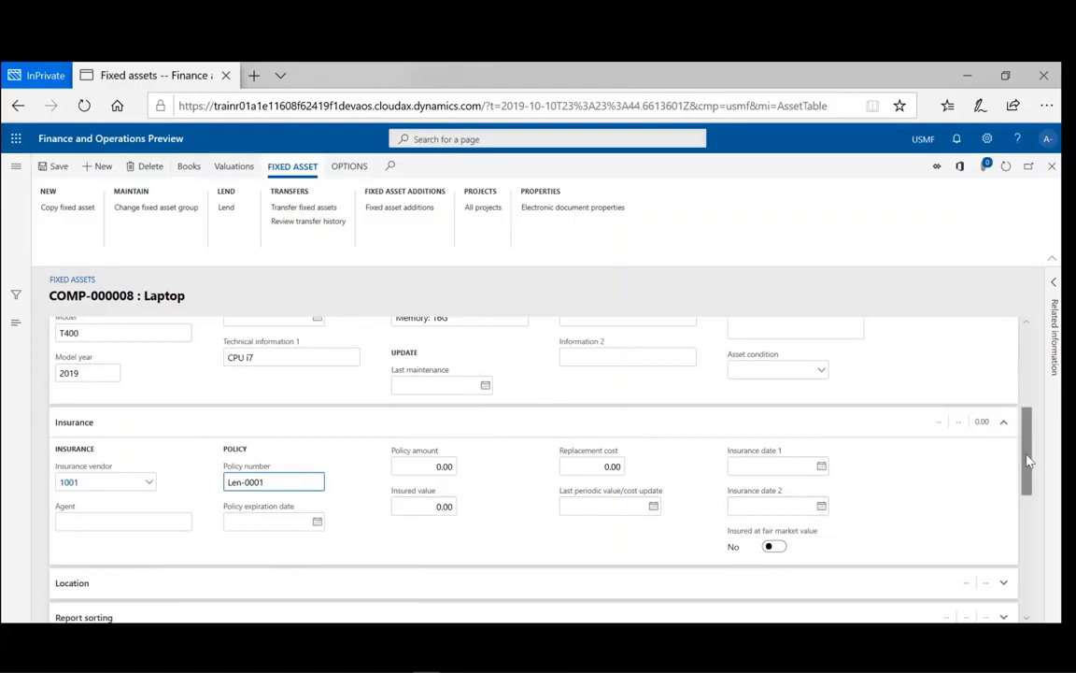
scroll(1024, 422, up, 1)
drag(1024, 422, 1025, 350)
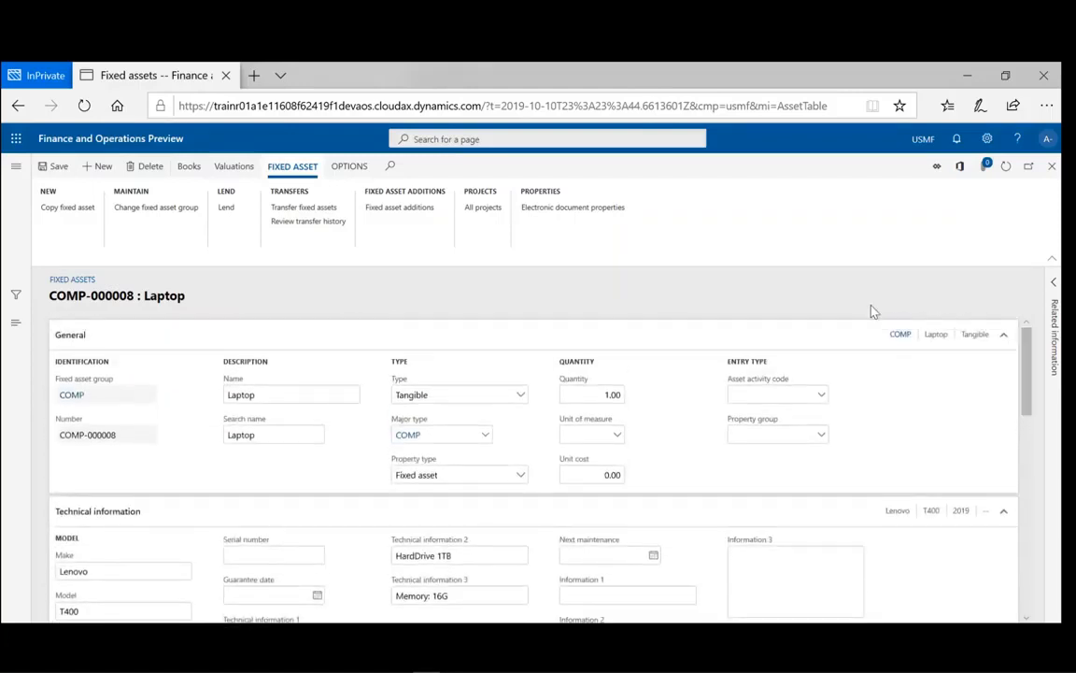
- Choose User template from Record info under Options for the COMP-000008 record
click(343, 177)
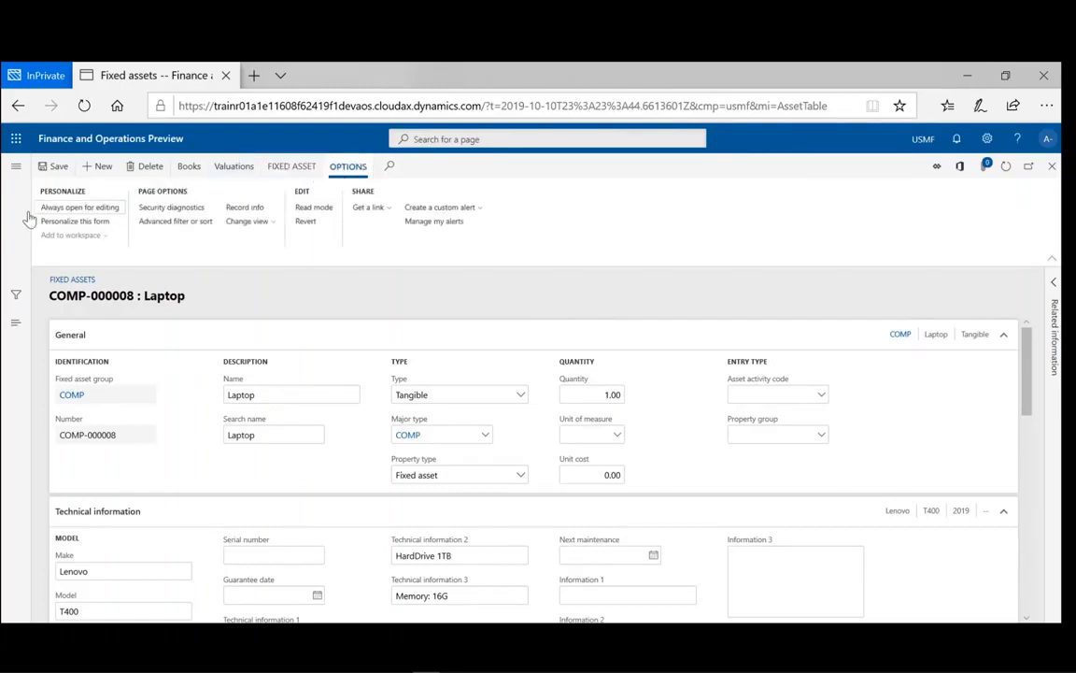
click(247, 211)
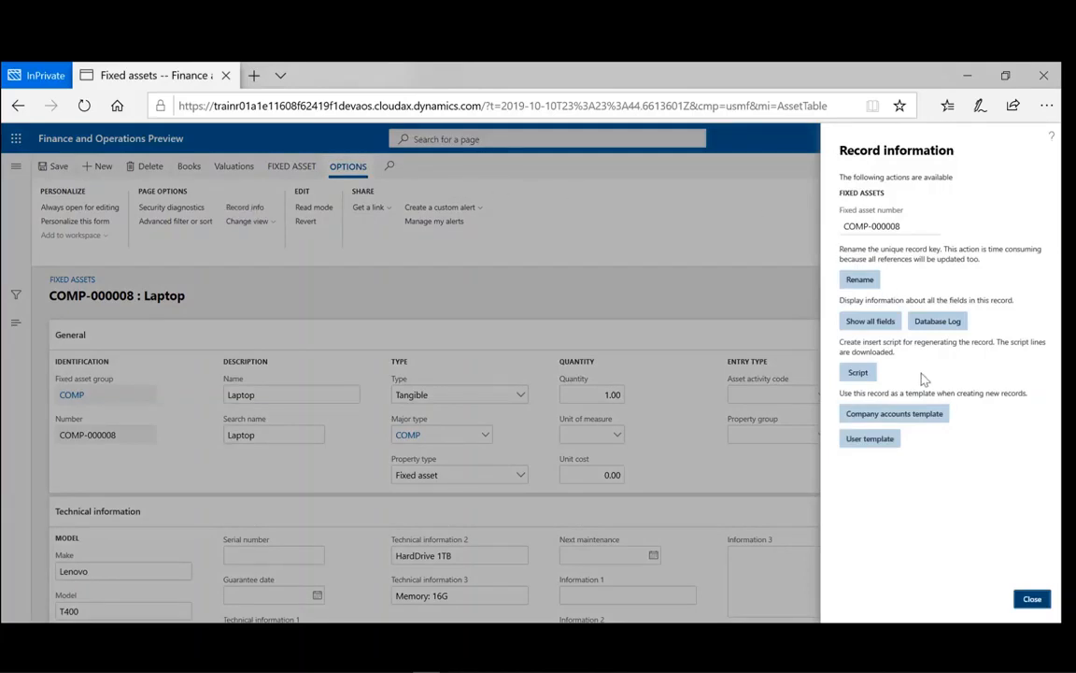
click(878, 447)
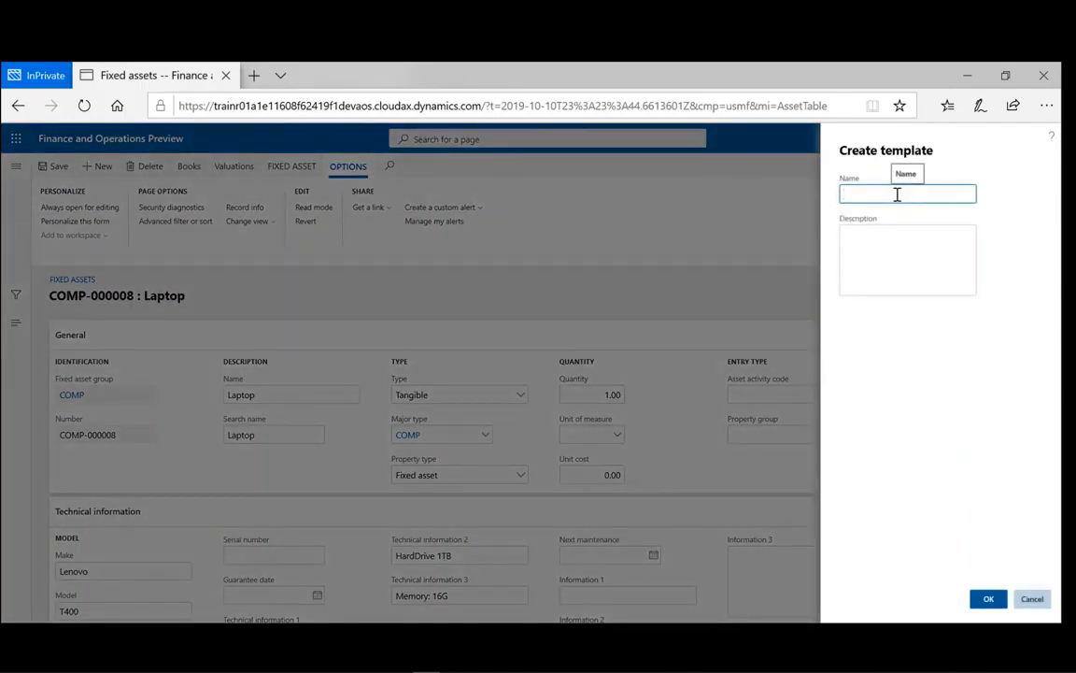
- Create template 'Coroprate Lenovo Laptop' described 'Lenovo Laptop T400', then close Record information
text(Coroprate Lenovo Laptop)
click(867, 241)
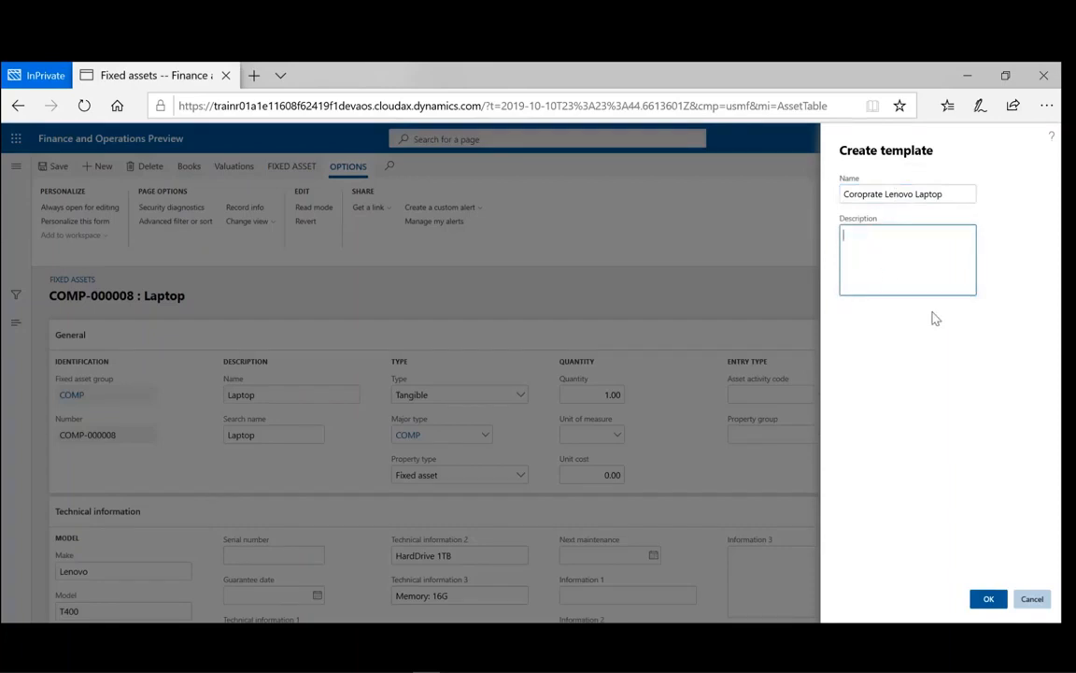
text(Lenovo Laptop T400)
click(988, 600)
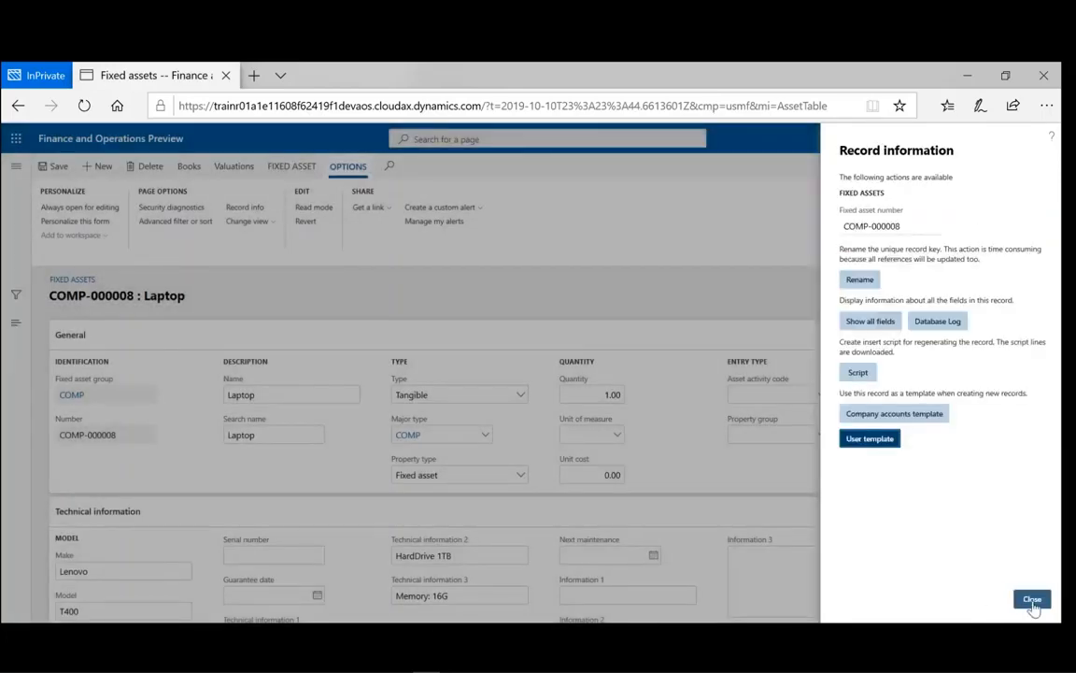
click(1032, 603)
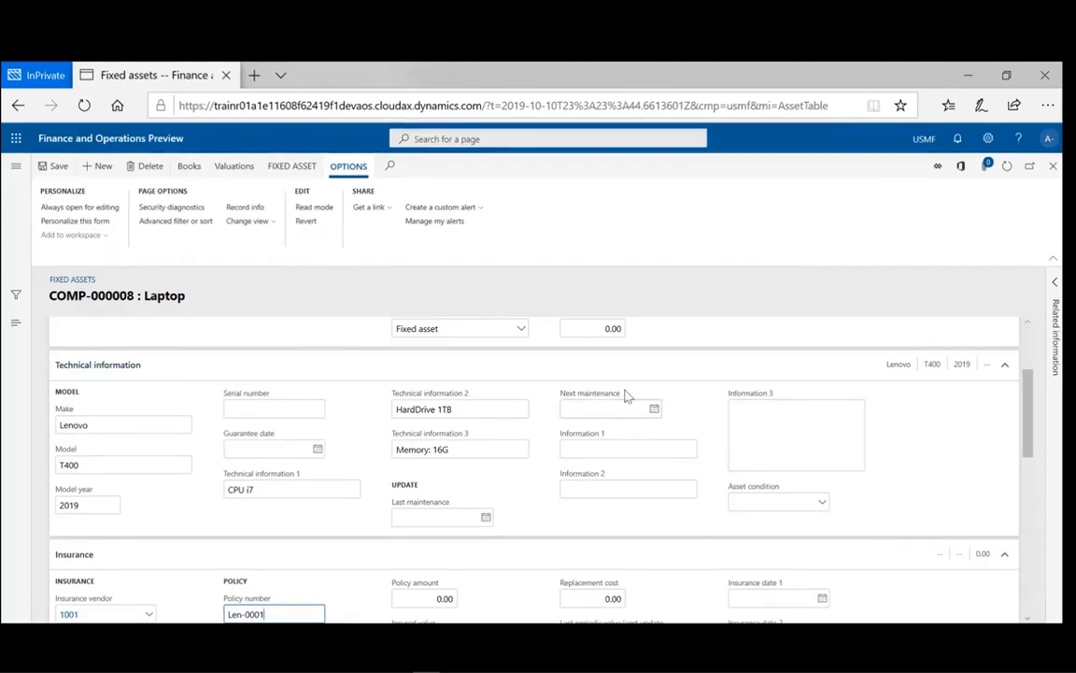
- Close the asset and list, reopen Fixed assets from the navigation pane, and start a new asset
click(1053, 166)
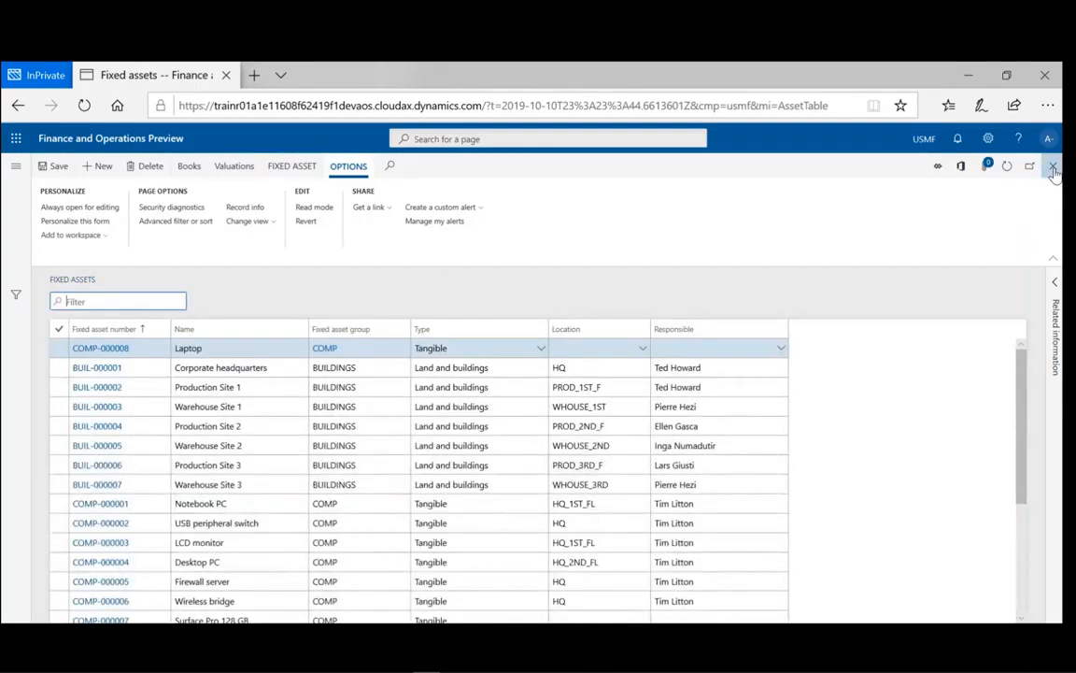
click(1053, 167)
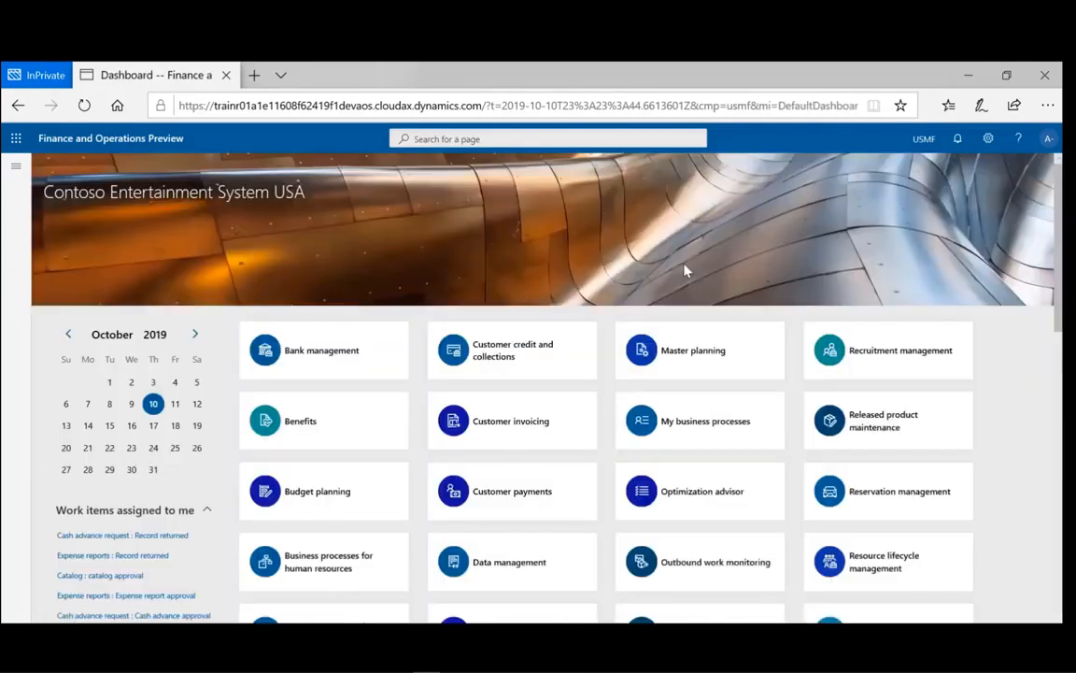
click(15, 165)
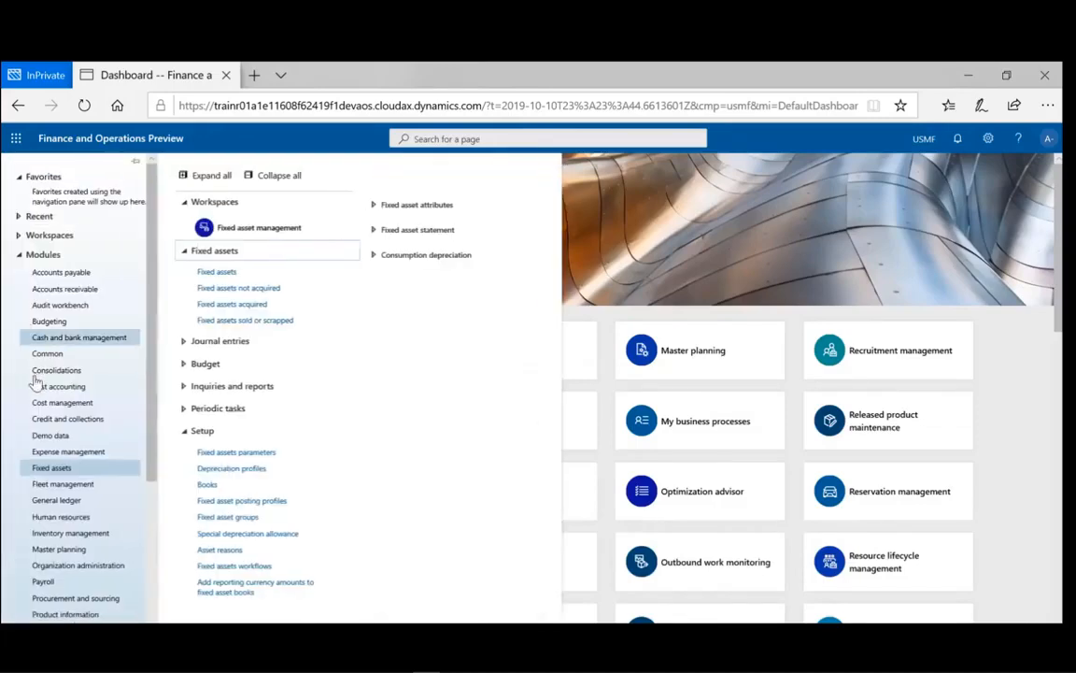
click(219, 274)
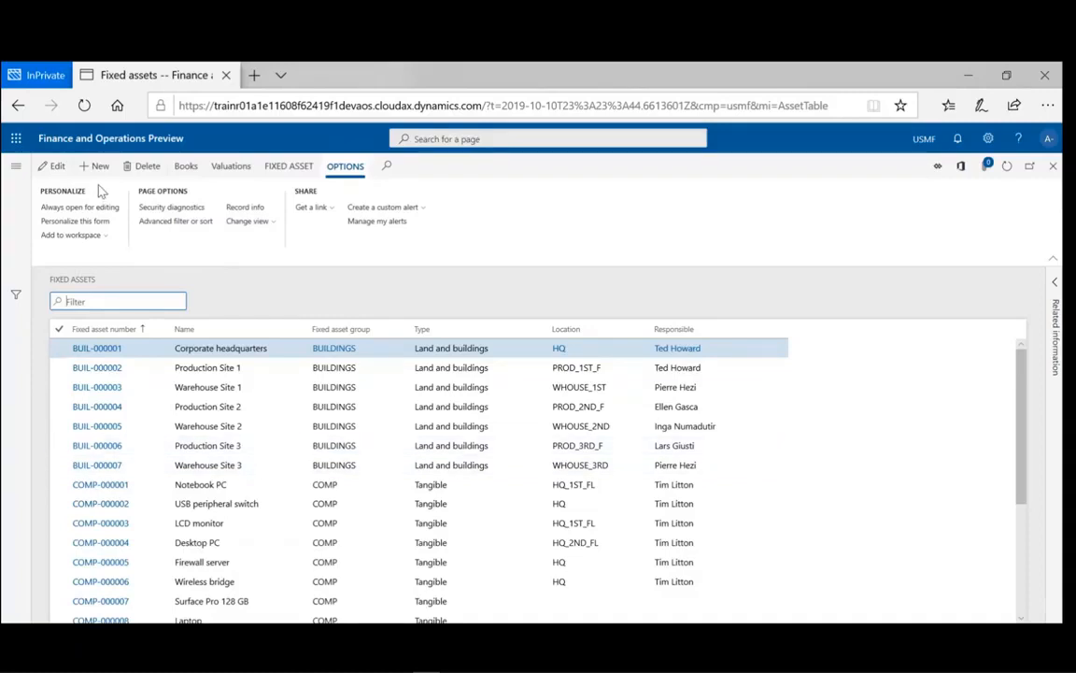
click(99, 171)
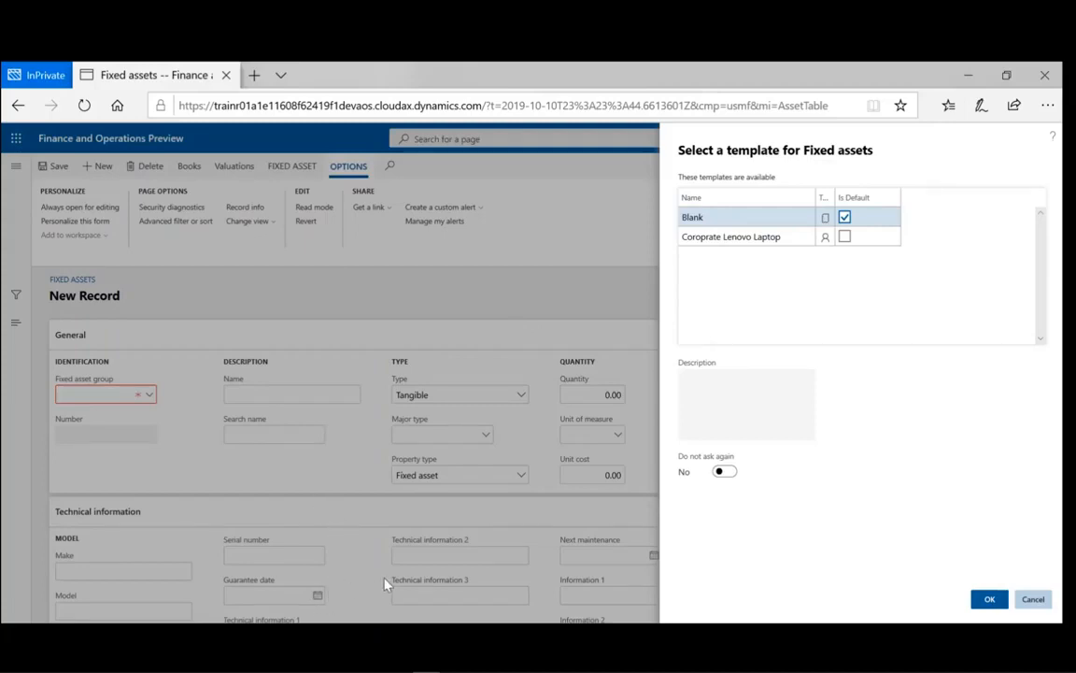
- Apply the Coroprate Lenovo Laptop template to the new fixed asset as the default, keeping the template prompt enabled
click(844, 236)
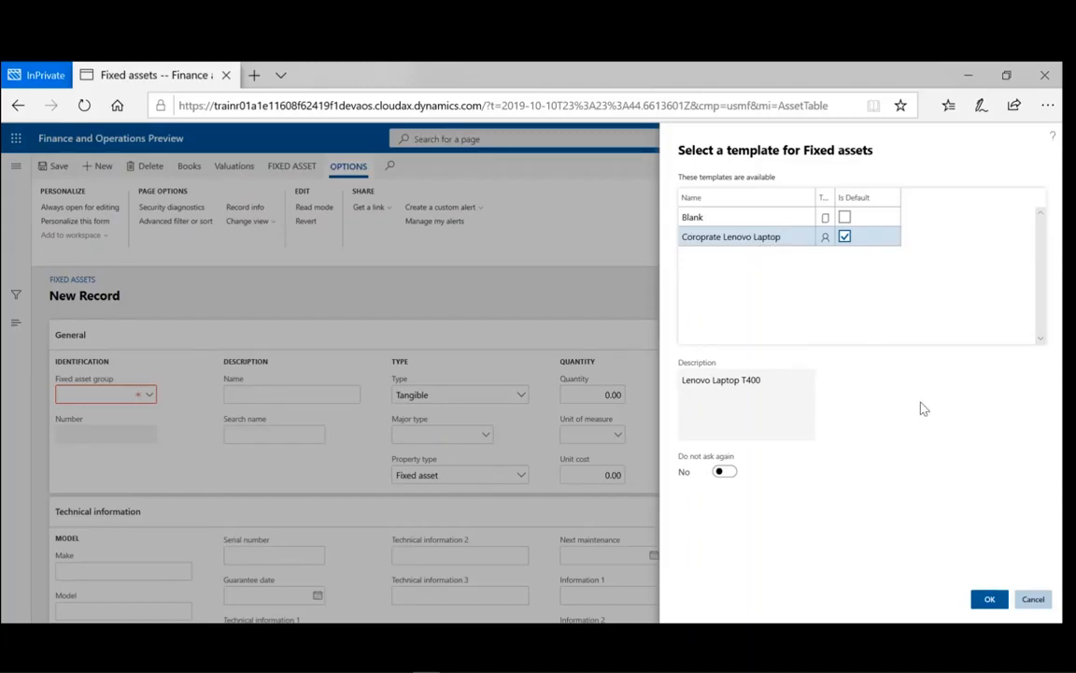
click(724, 474)
click(720, 473)
click(985, 605)
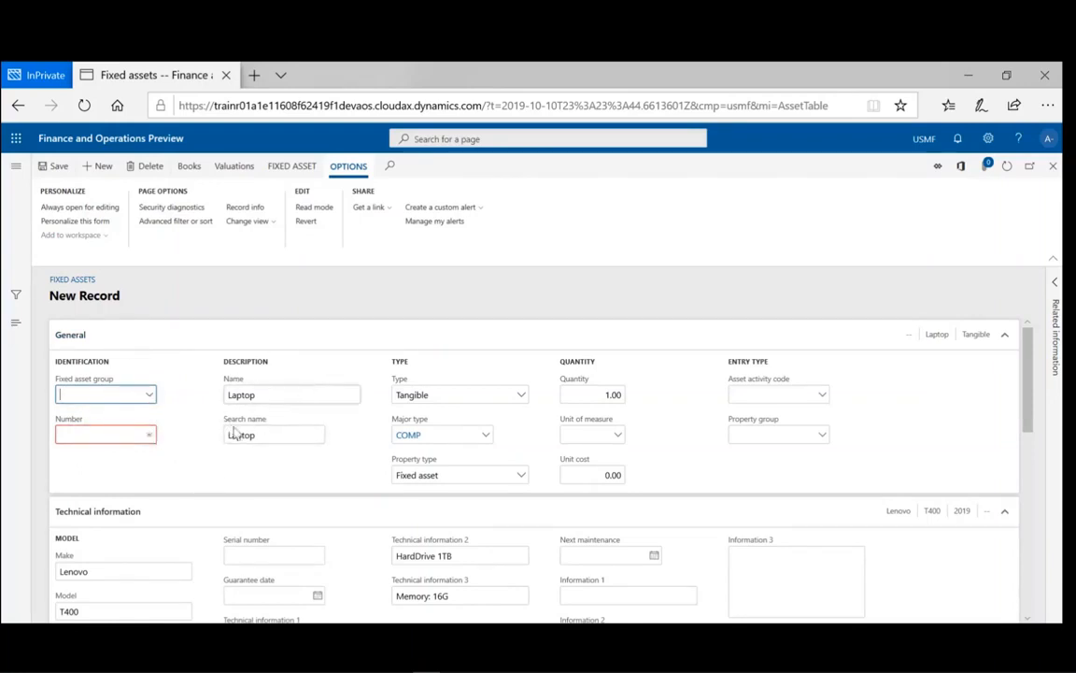
- Review the prefilled record: Laptop, Lenovo T400, 2019, CPU i7, HardDrive 1TB, Memory 16G and insurance details
scroll(367, 482, down, 1)
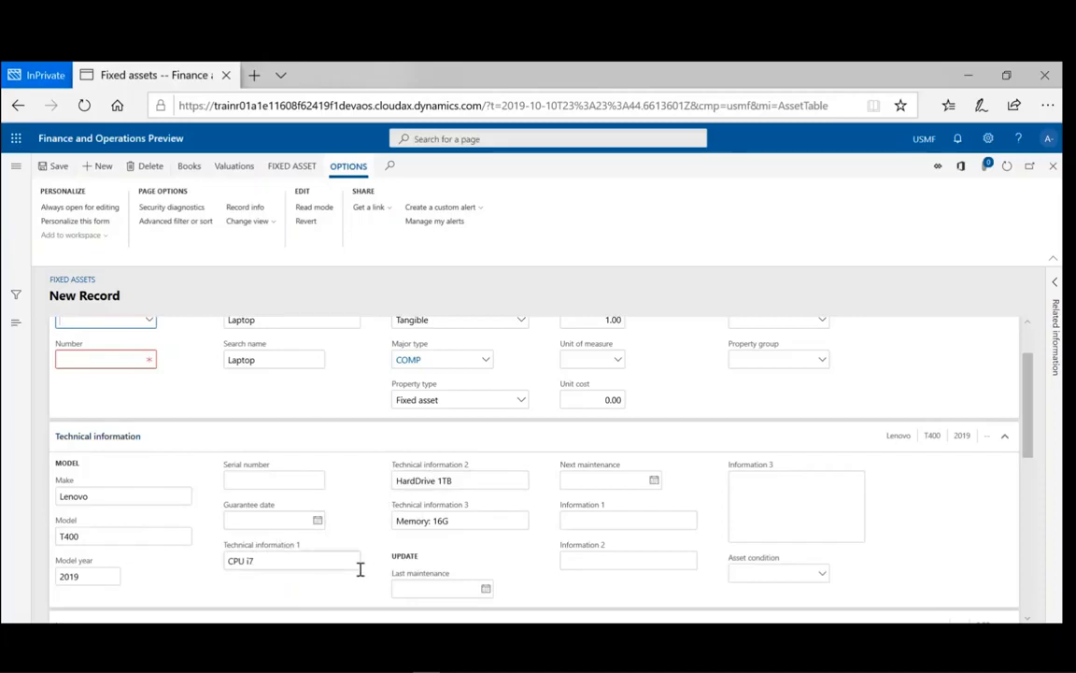
scroll(360, 571, down, 3)
scroll(359, 576, up, 2)
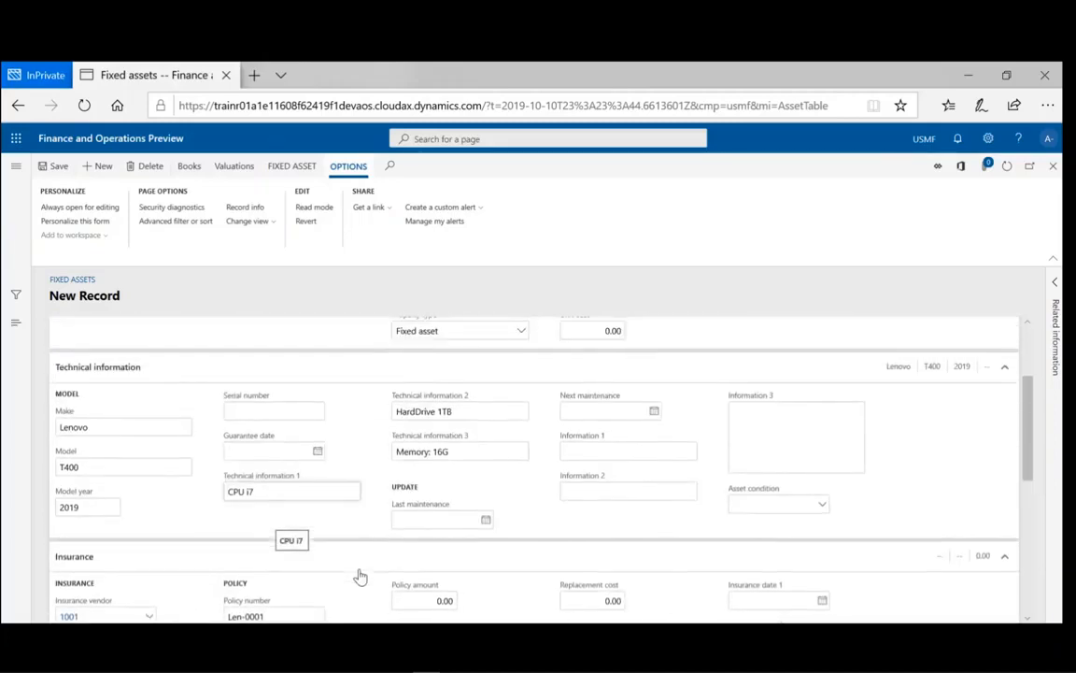
scroll(360, 577, down, 1)
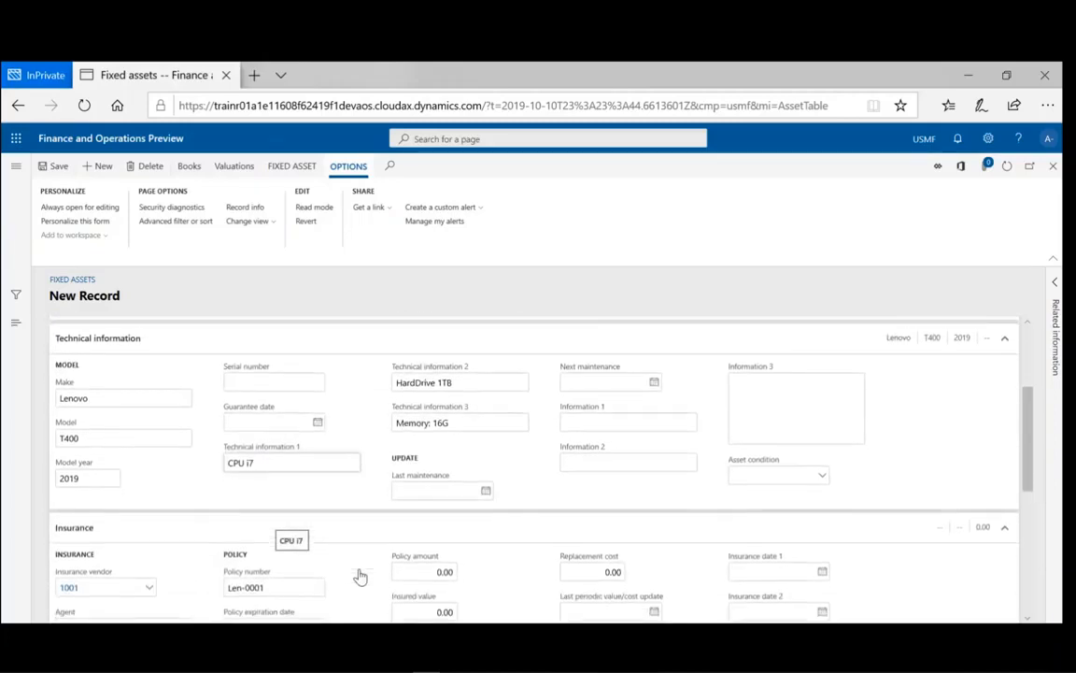
scroll(360, 576, down, 3)
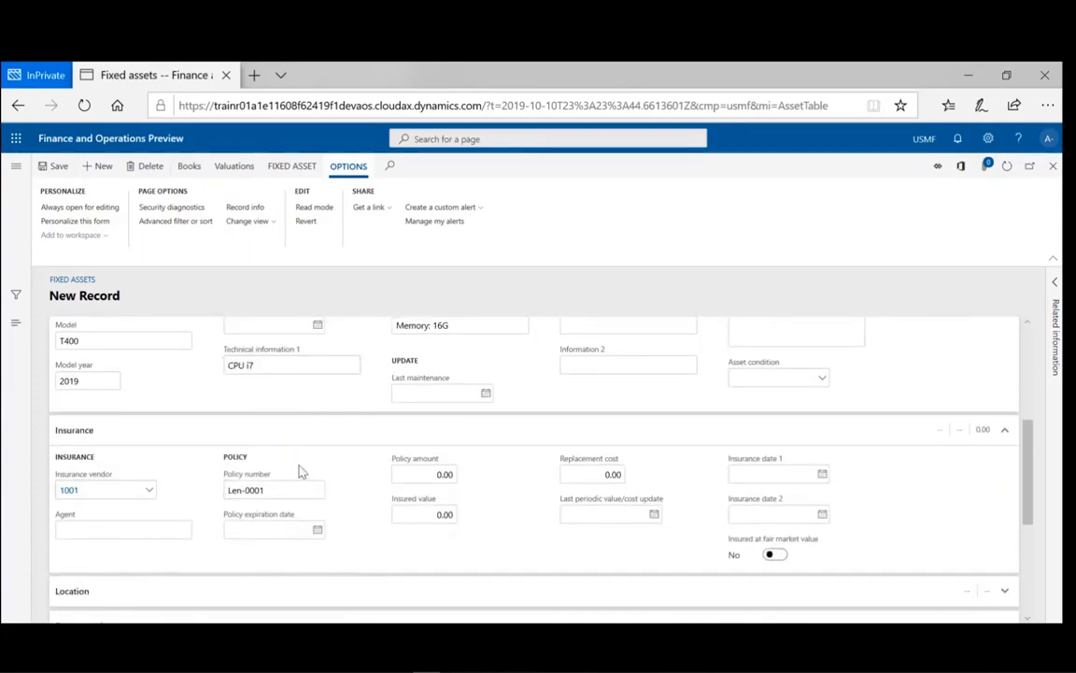
scroll(304, 484, up, 9)
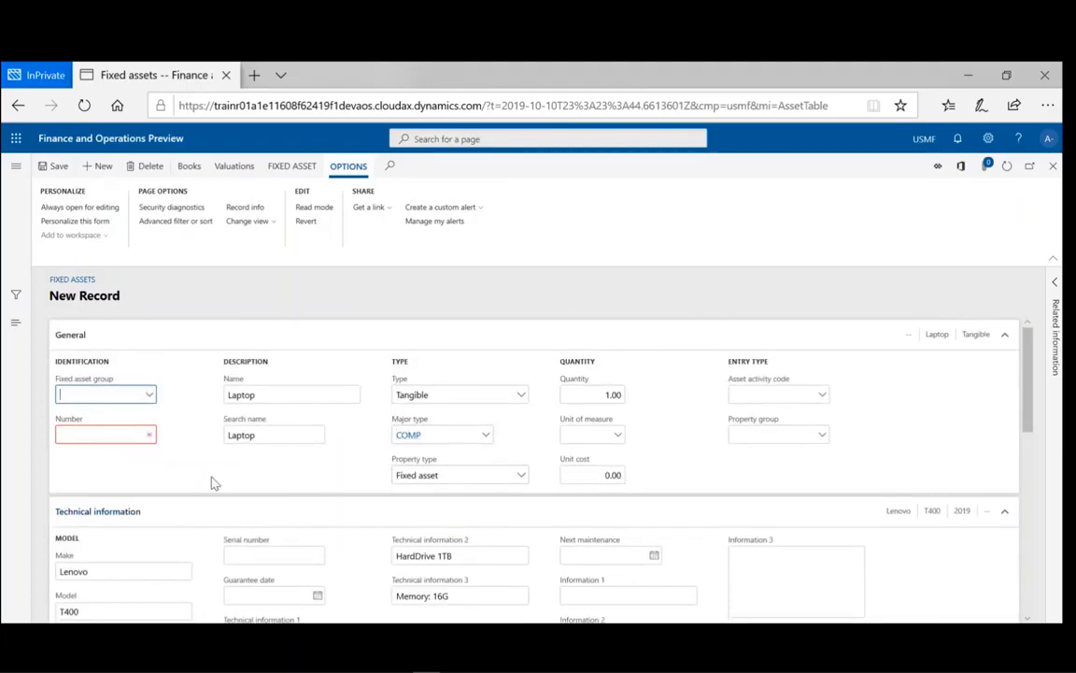
- Assign the laptop to the COMP fixed asset group and save it as COMP-000009
click(150, 397)
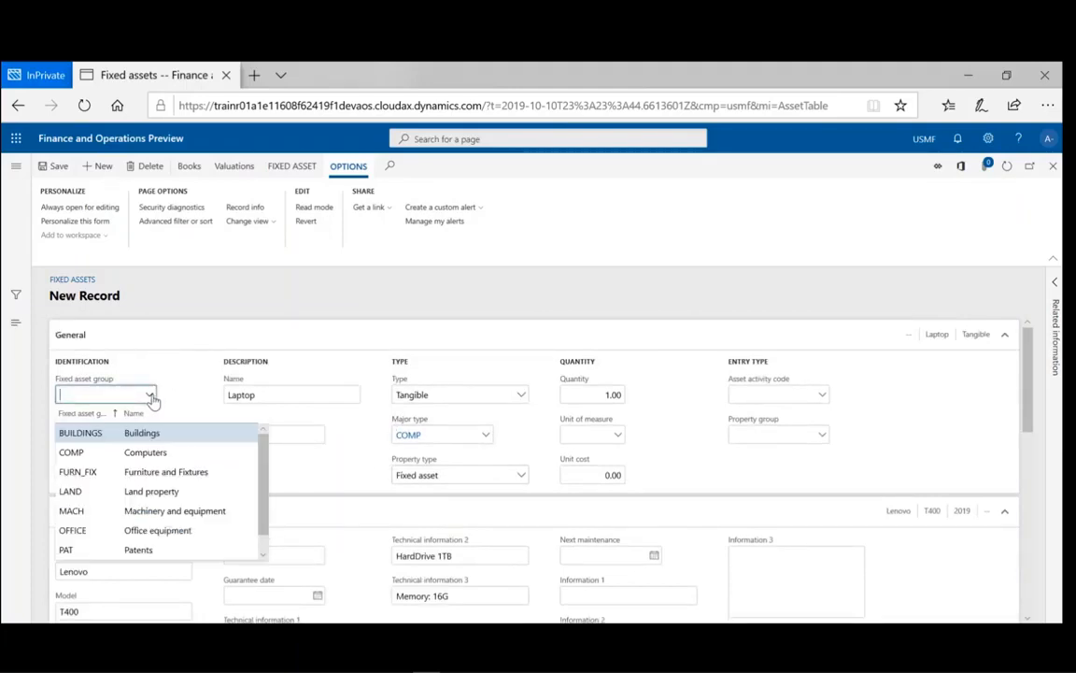
click(99, 456)
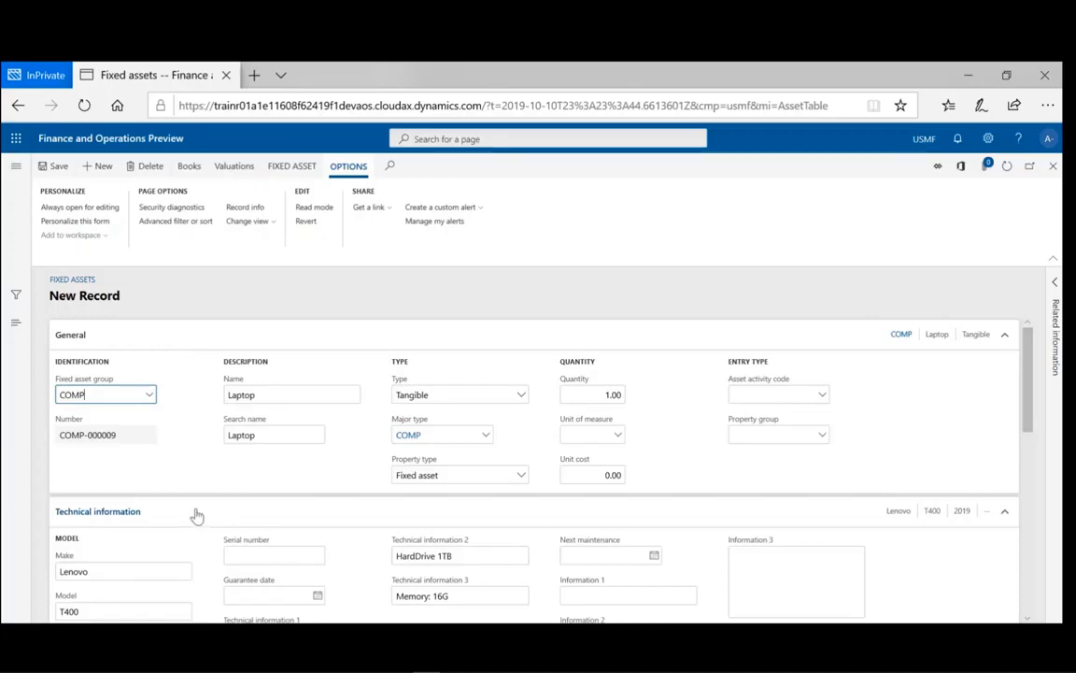
scroll(209, 488, down, 1)
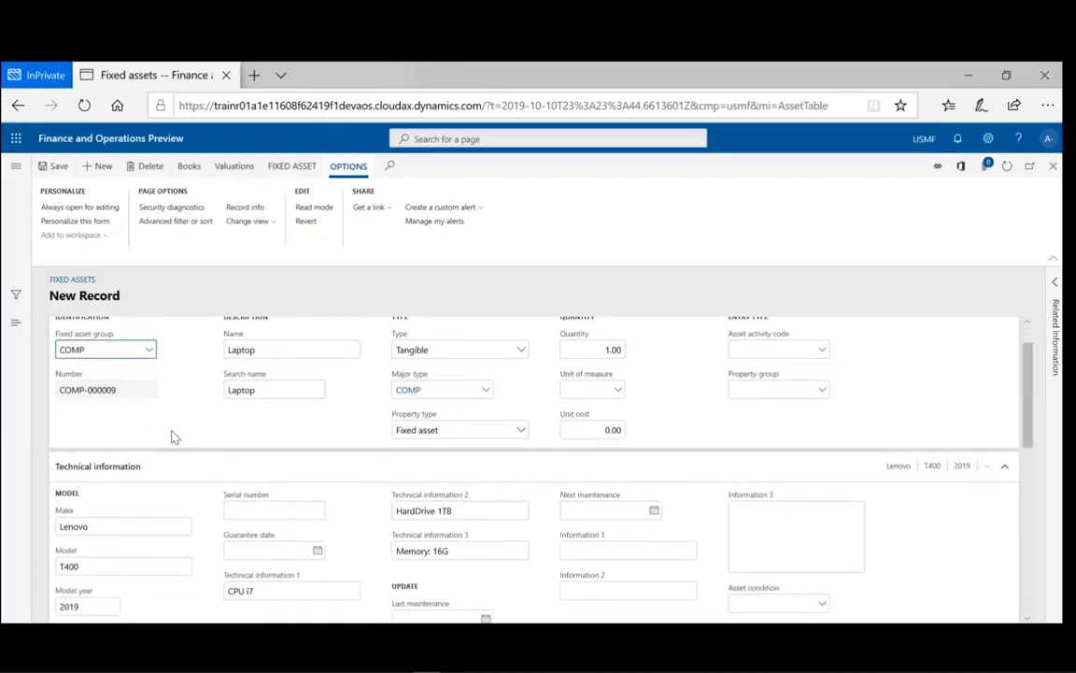
scroll(193, 455, down, 4)
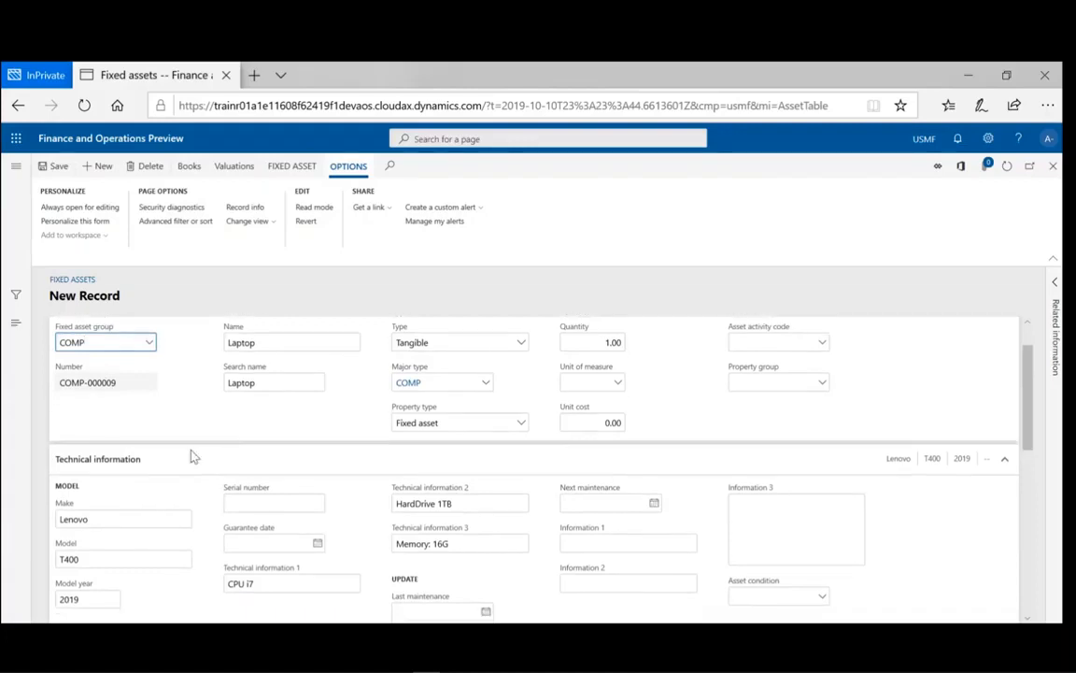
scroll(193, 455, up, 3)
scroll(192, 455, up, 2)
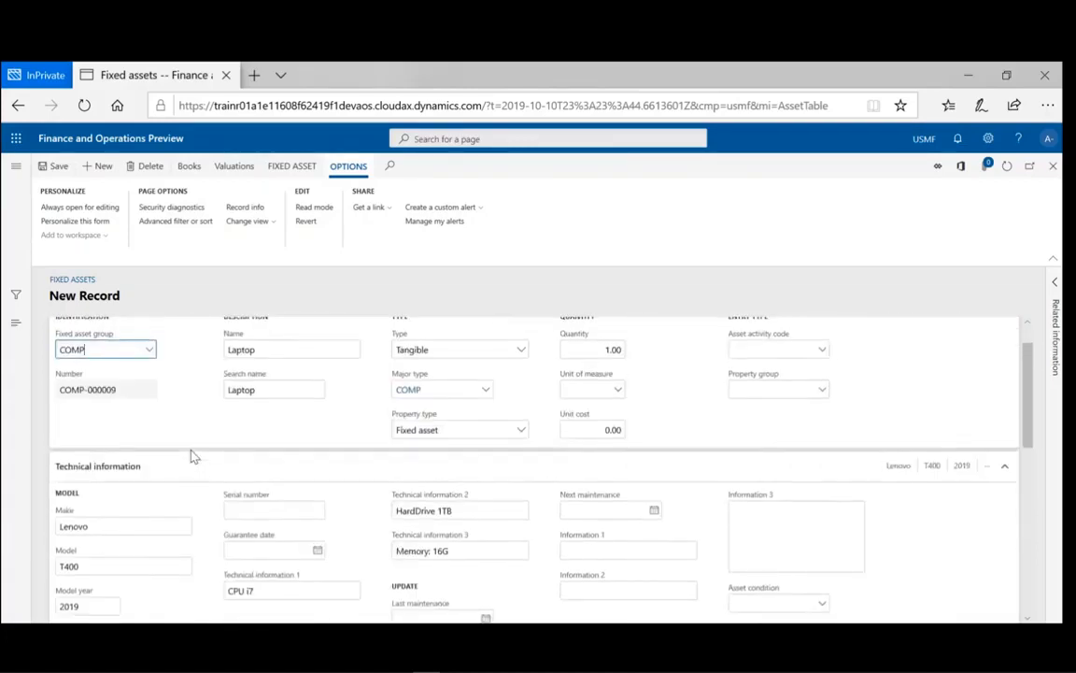
scroll(192, 455, down, 1)
scroll(193, 455, up, 2)
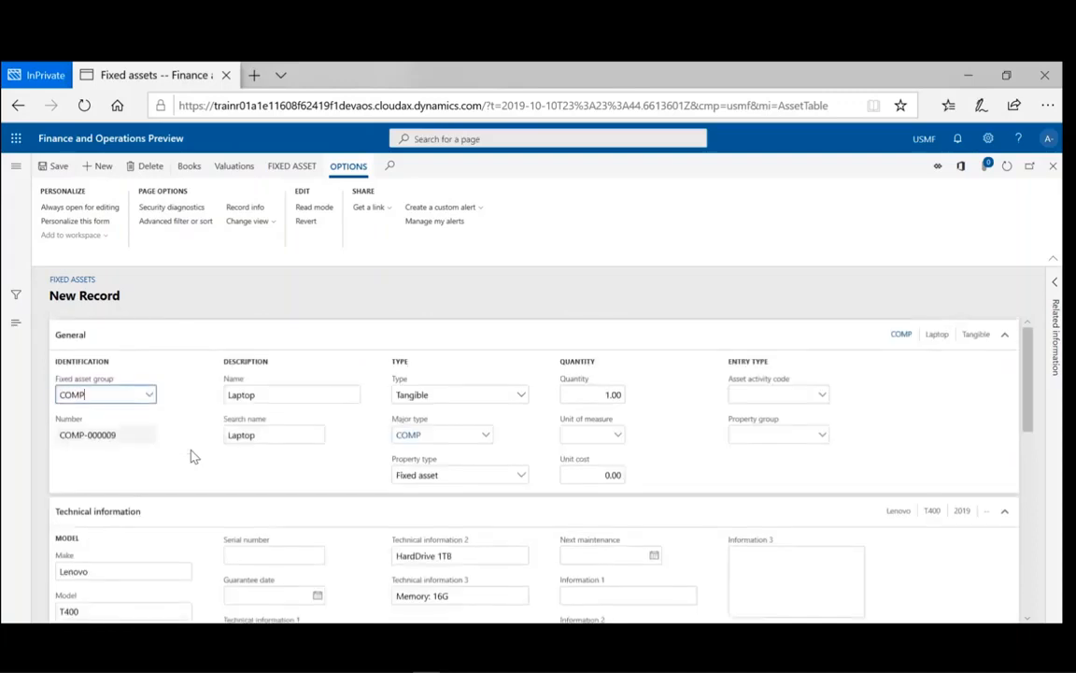
click(57, 167)
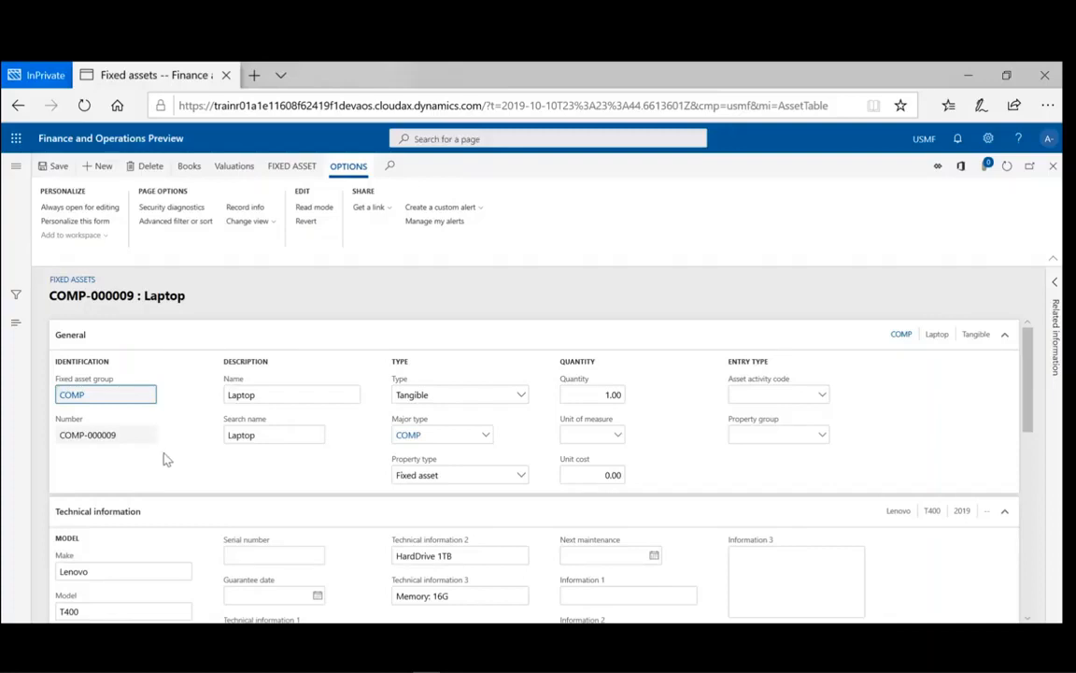
- Close the asset form, refresh the Fixed assets list, and bring the COMP-000009 Laptop row into view
click(1053, 166)
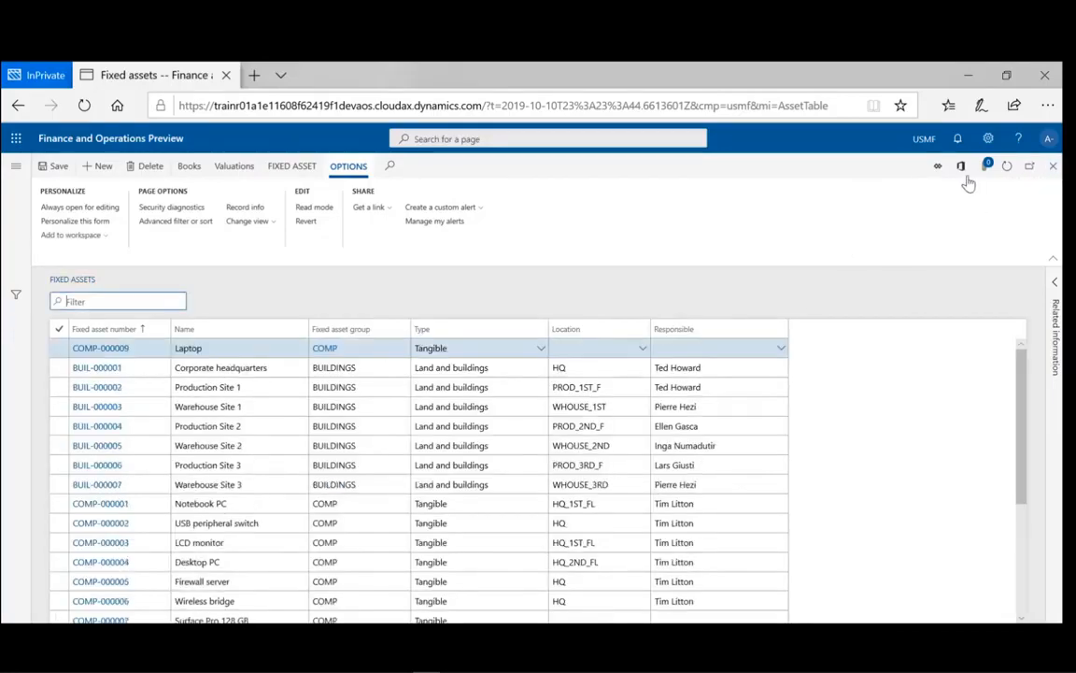
click(1005, 172)
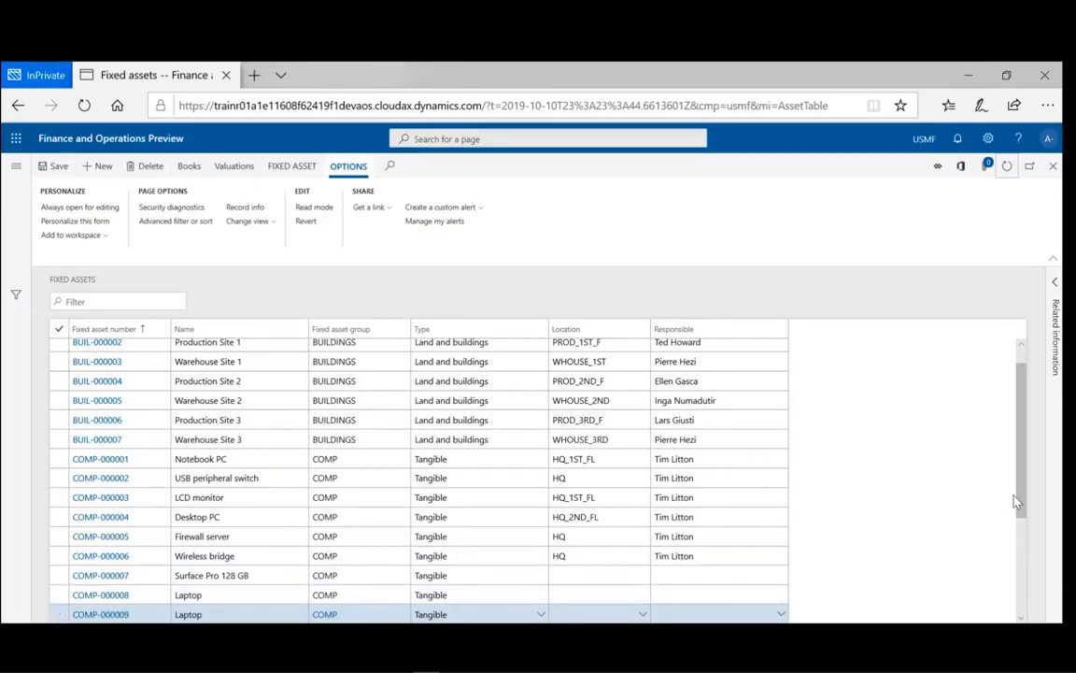
drag(1018, 502, 1019, 531)
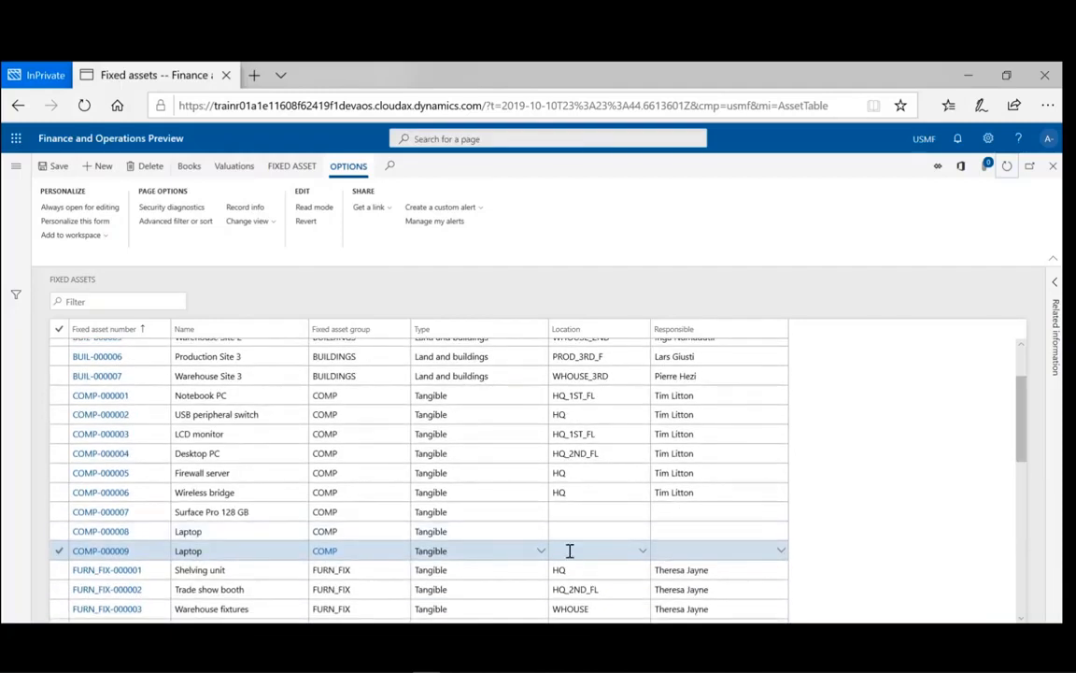